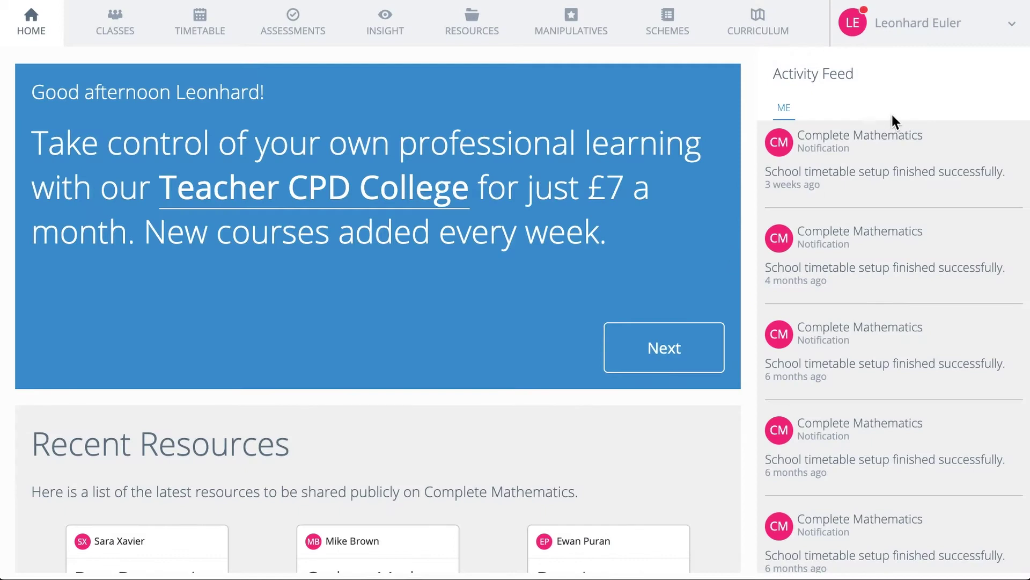
- Advance the home page banner to the next announcement and scroll through the home page
scroll(894, 306, down, 3)
scroll(894, 306, up, 3)
click(644, 351)
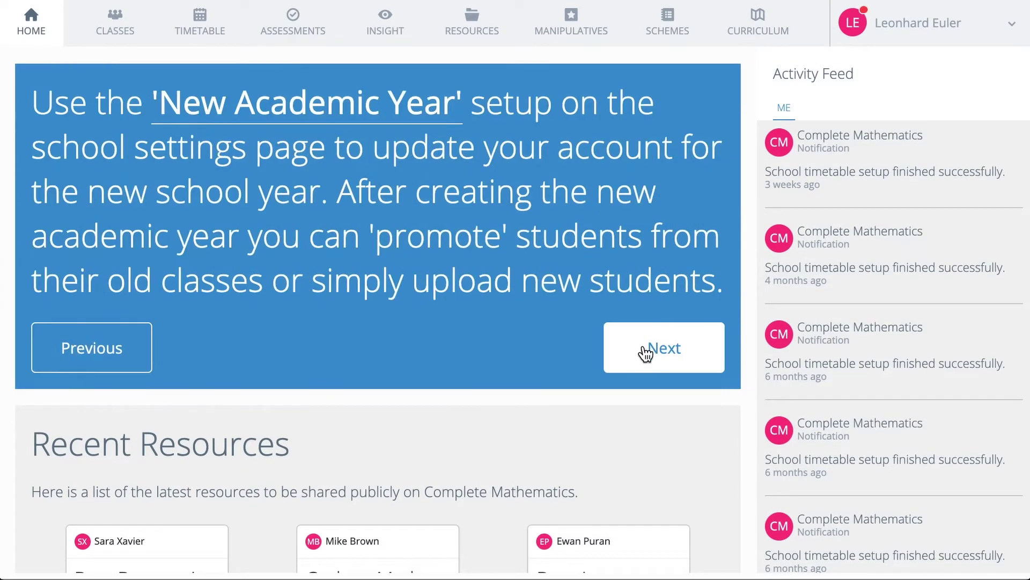
scroll(645, 351, down, 7)
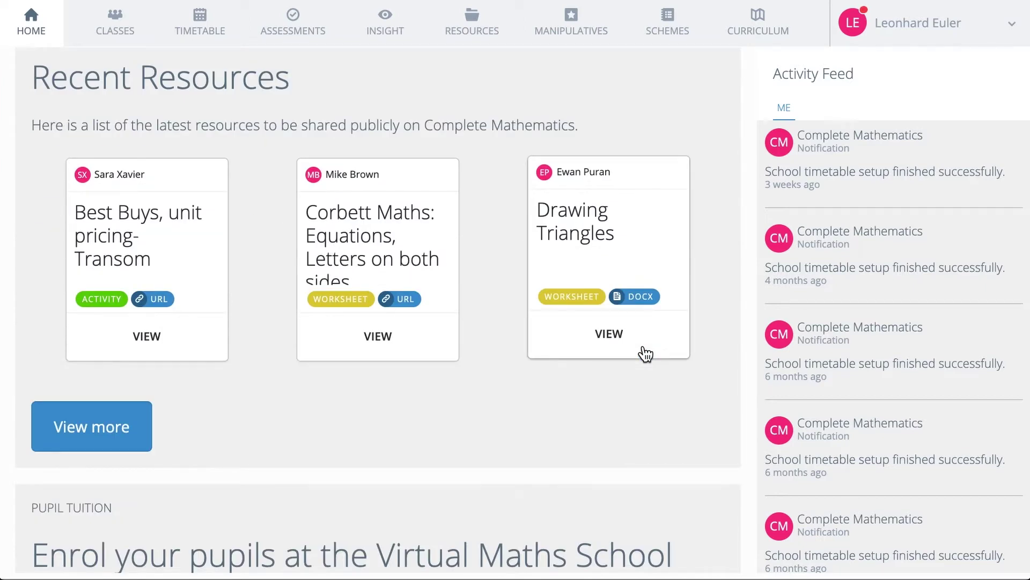
scroll(646, 354, down, 8)
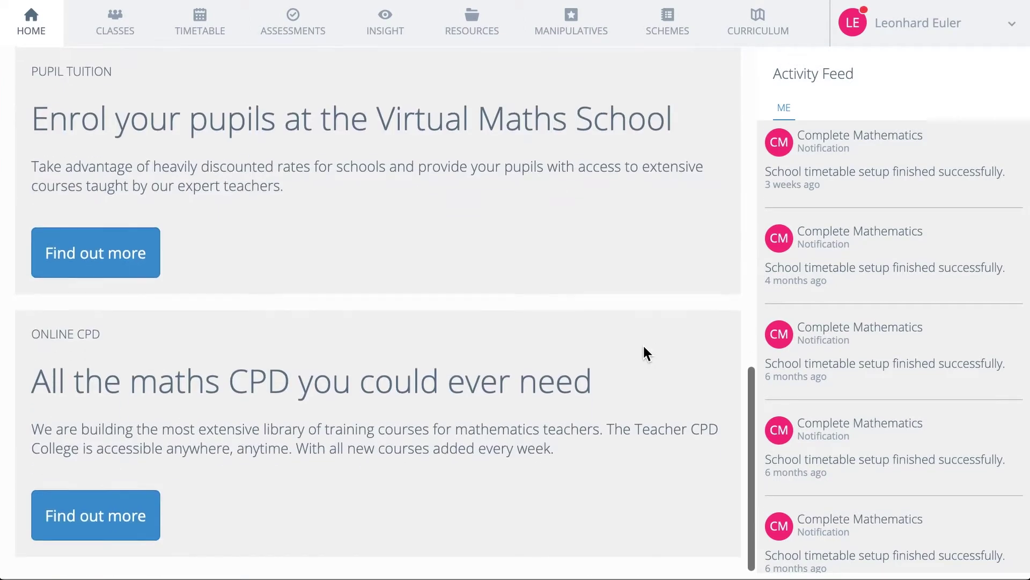
scroll(646, 353, up, 8)
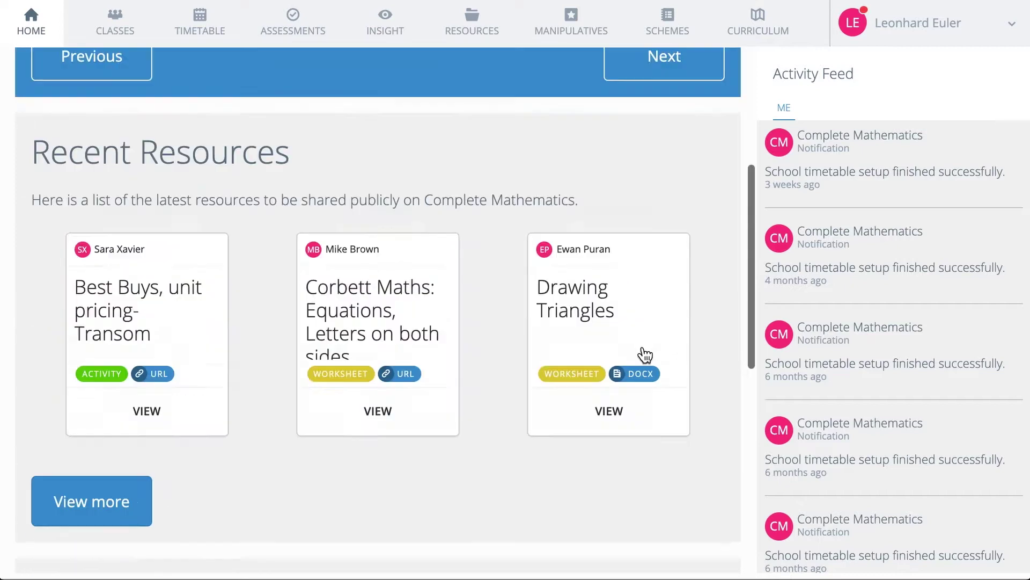
scroll(646, 354, up, 5)
- Open the curriculum units list and scroll down to unit 6.10 Accuracy and Proportion
click(754, 35)
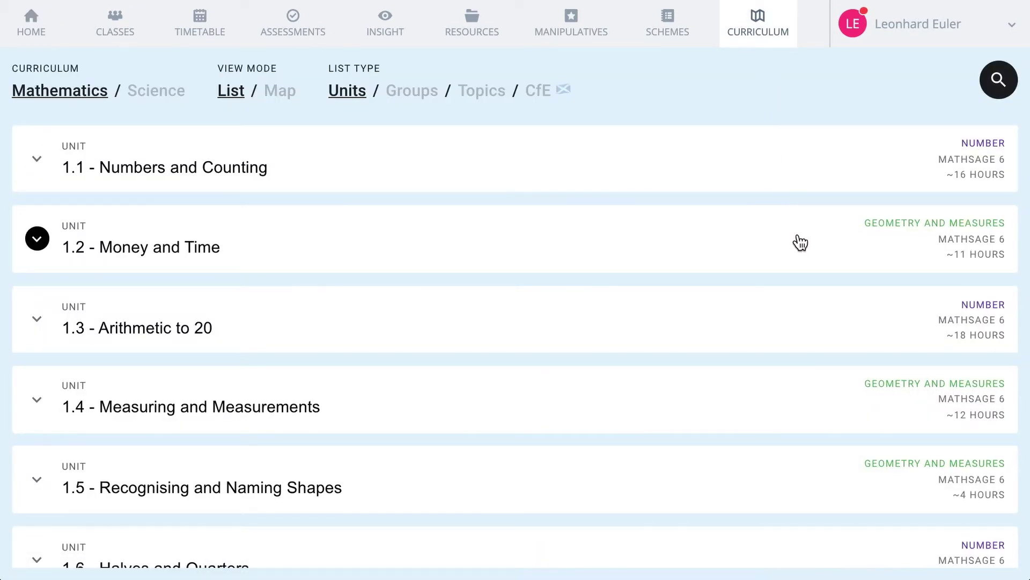
scroll(837, 409, down, 20)
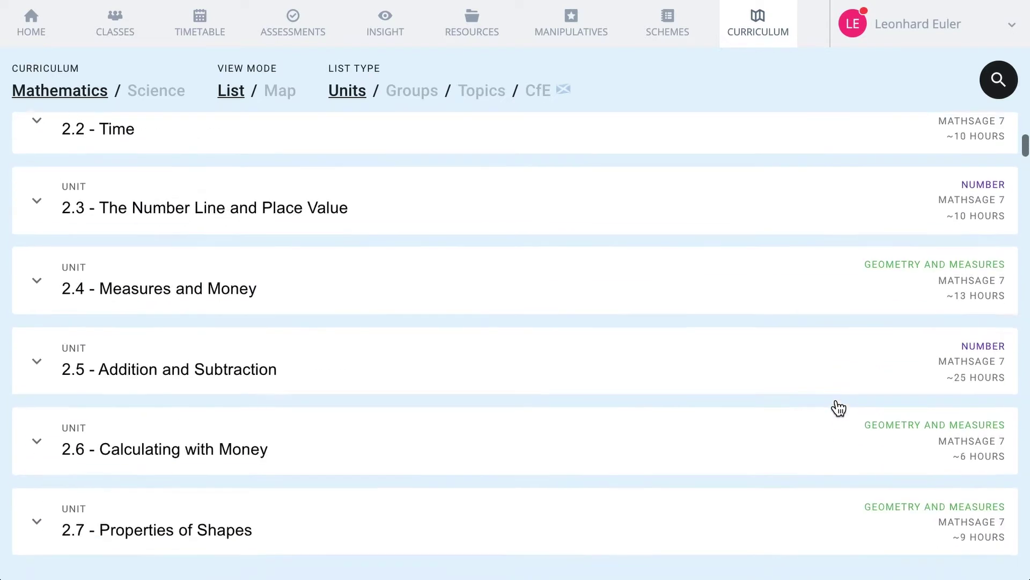
scroll(837, 409, down, 20)
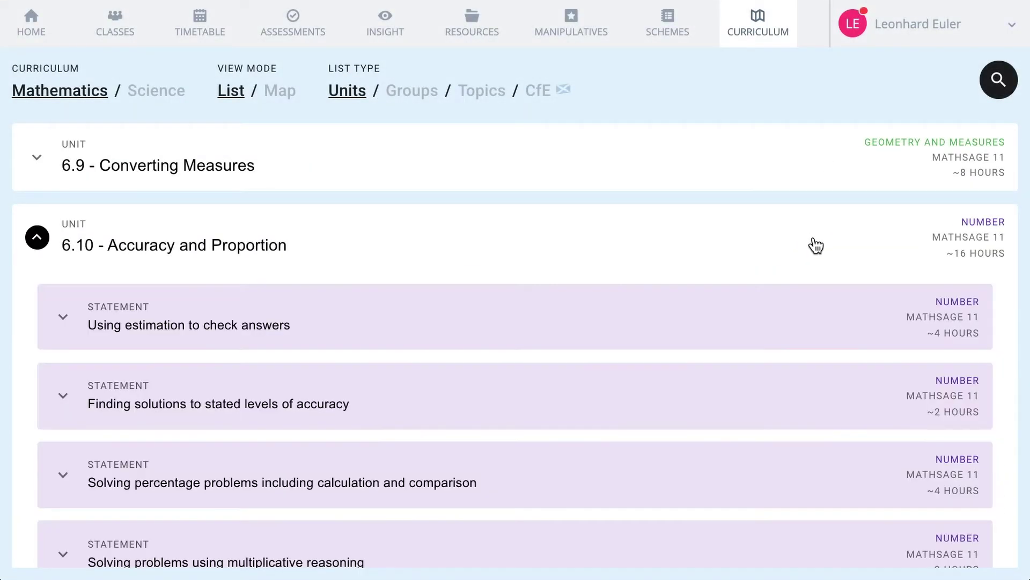
scroll(842, 253, down, 2)
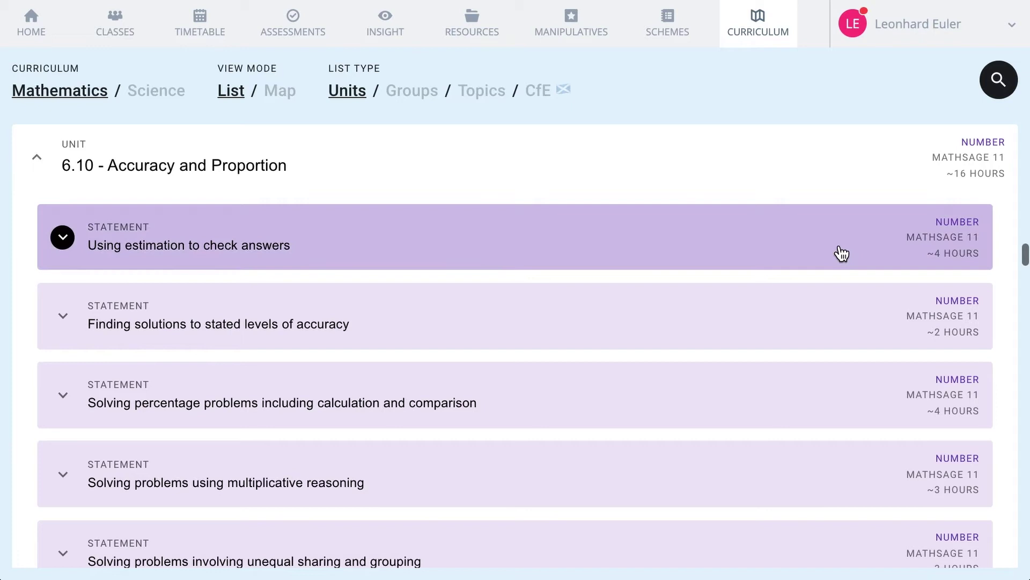
- Expand the estimation, stated-levels-of-accuracy and unequal sharing and grouping statements
click(841, 253)
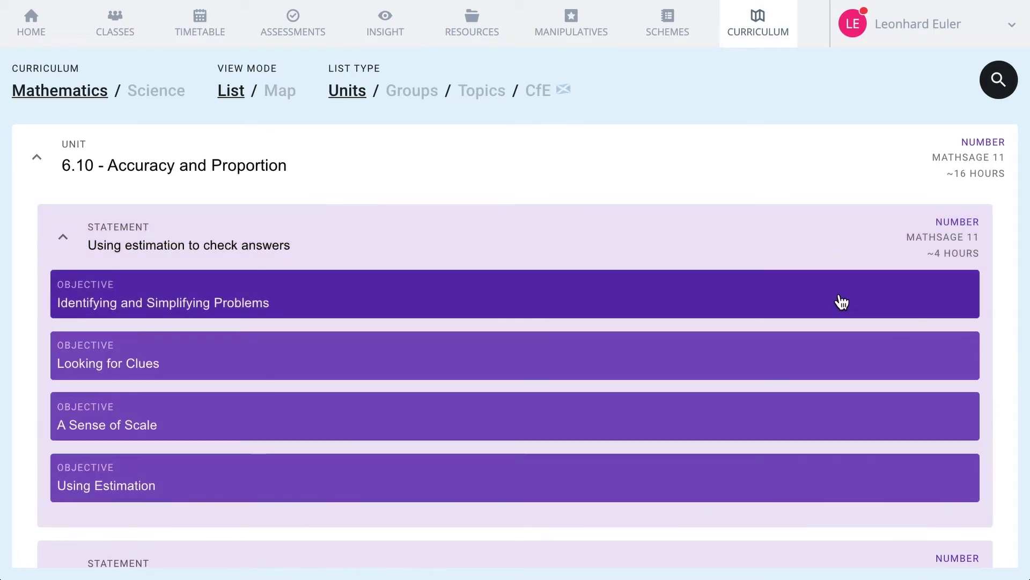
scroll(833, 481, down, 4)
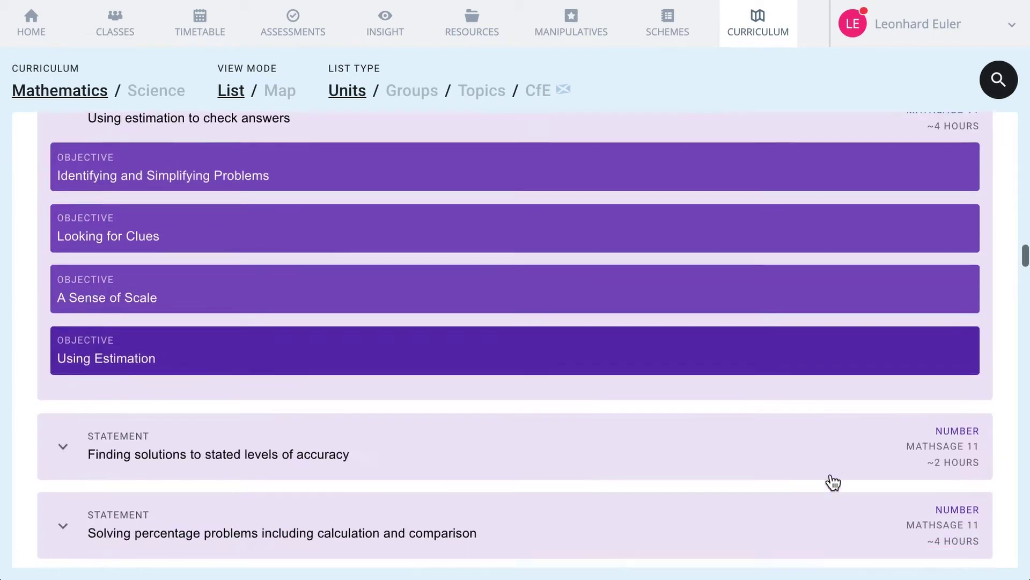
click(861, 413)
scroll(861, 413, down, 6)
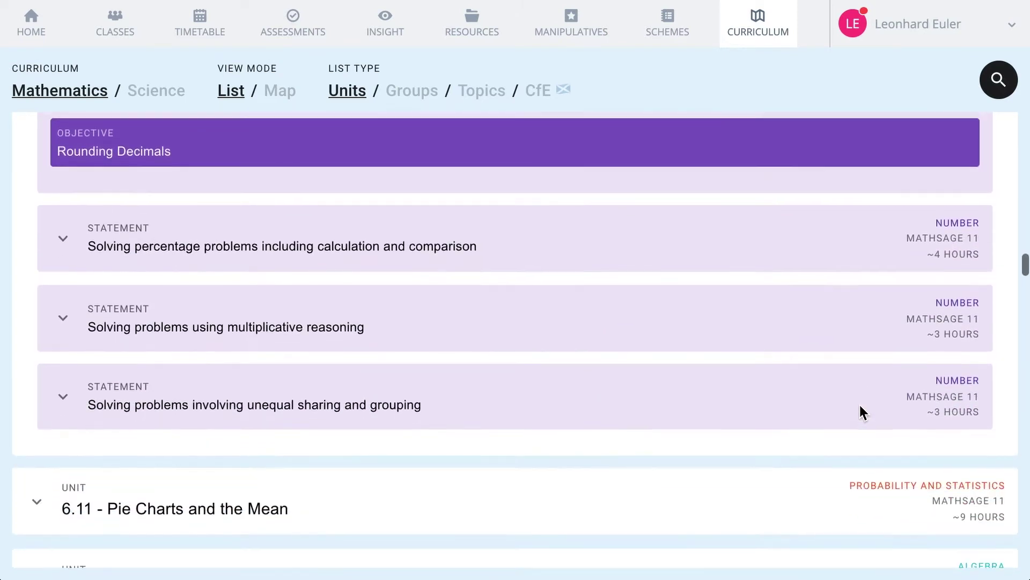
click(860, 397)
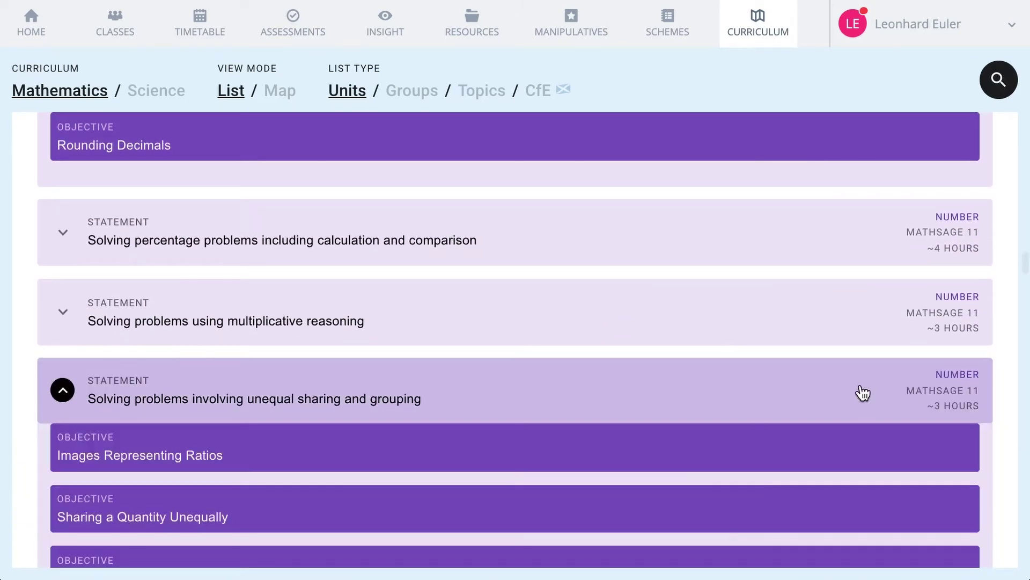
scroll(861, 395, down, 2)
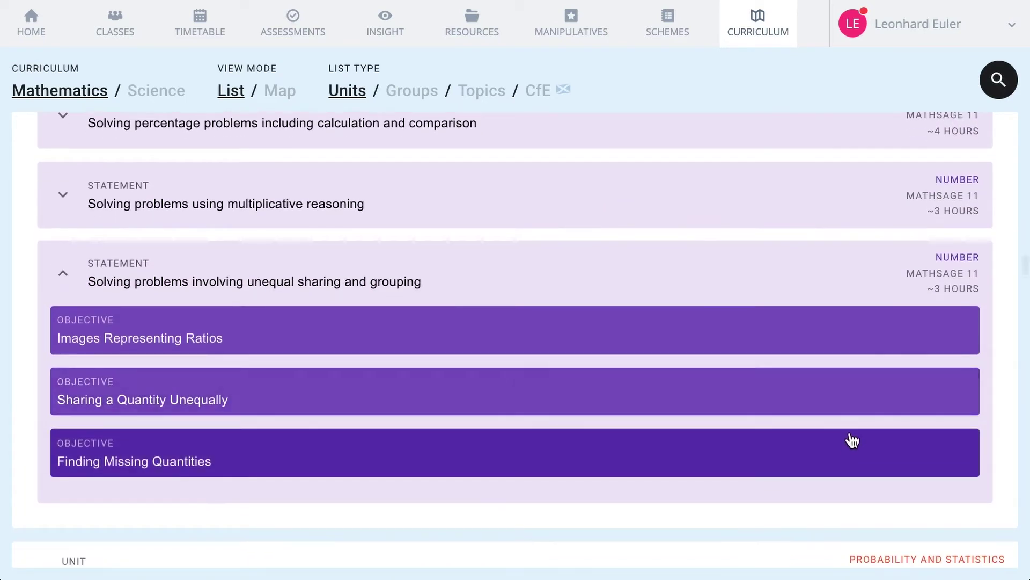
- Open the Images Representing Ratios objective at its Overview
click(856, 352)
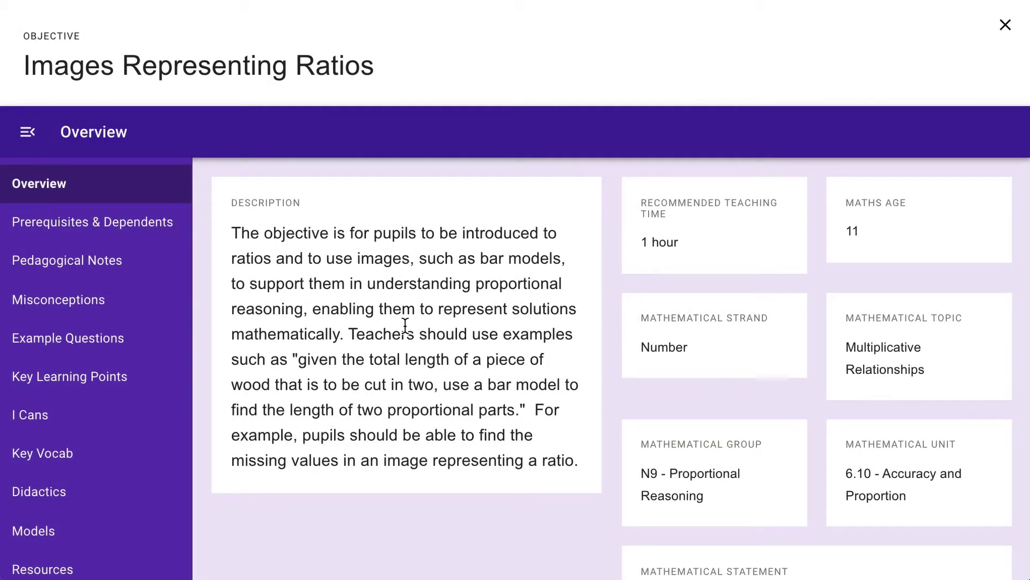
scroll(846, 427, down, 2)
scroll(846, 428, up, 2)
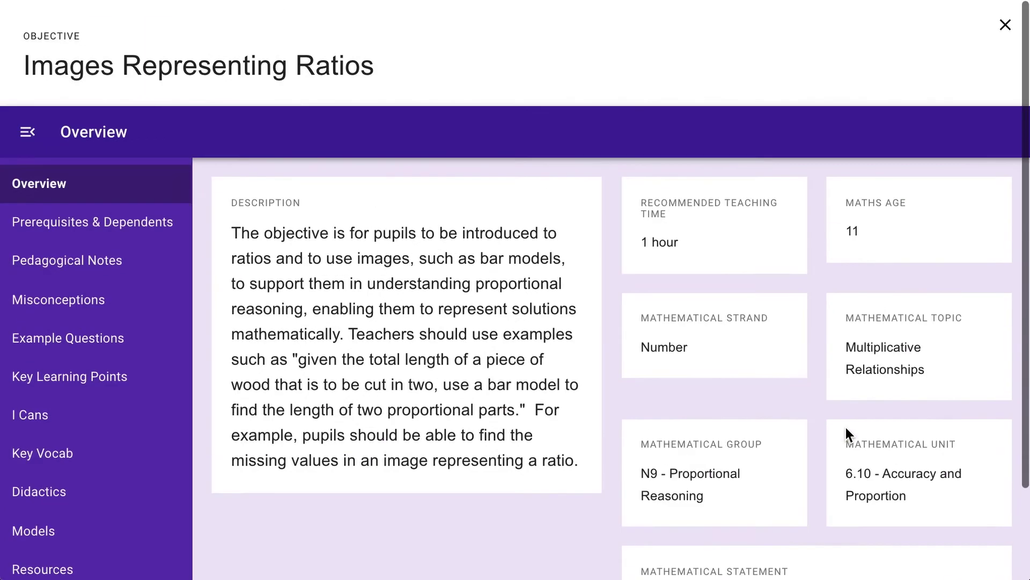
- Review the objective's Prerequisites & Dependents, Pedagogical Notes and Misconceptions sections
click(164, 235)
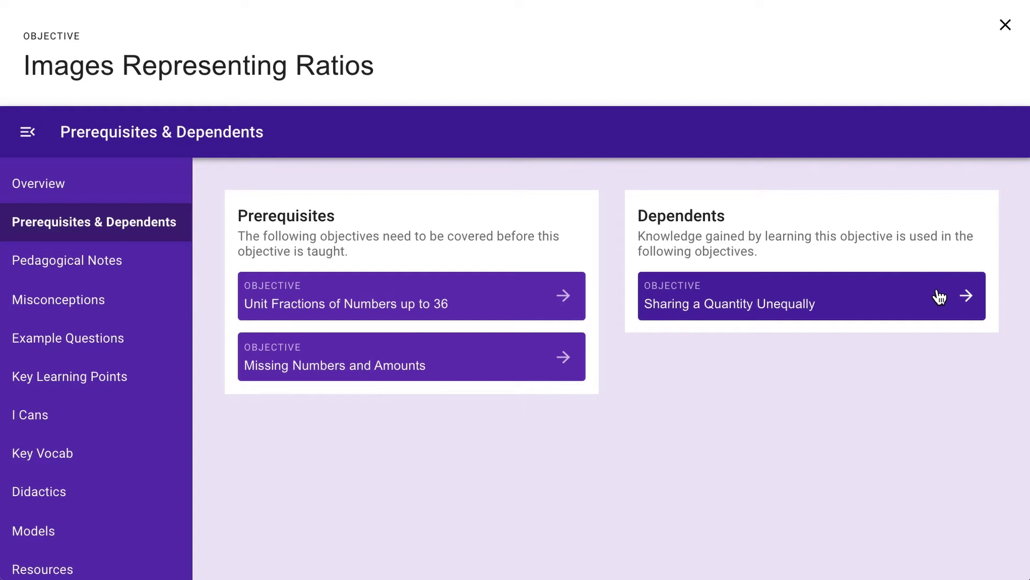
click(160, 258)
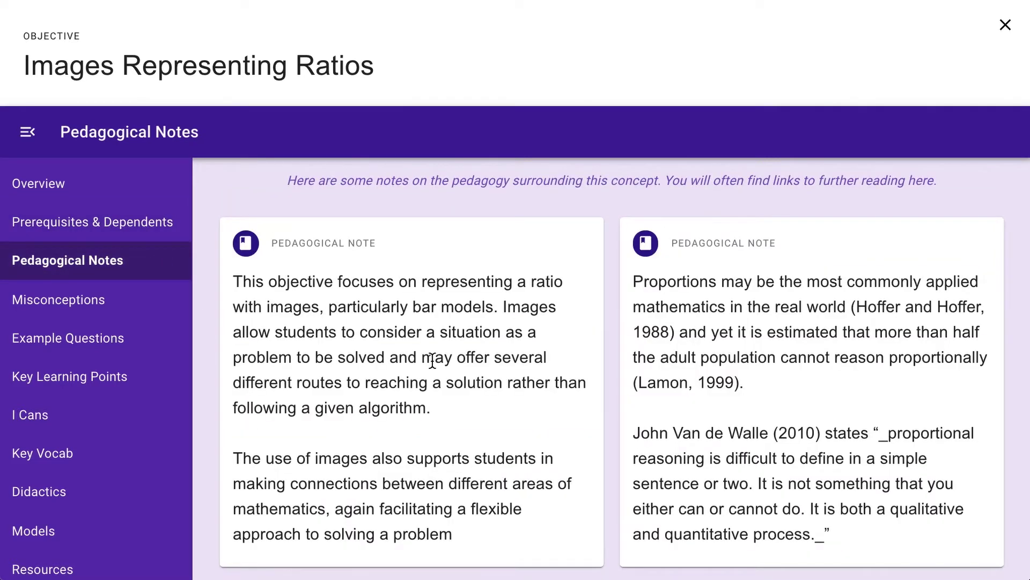
scroll(432, 361, down, 8)
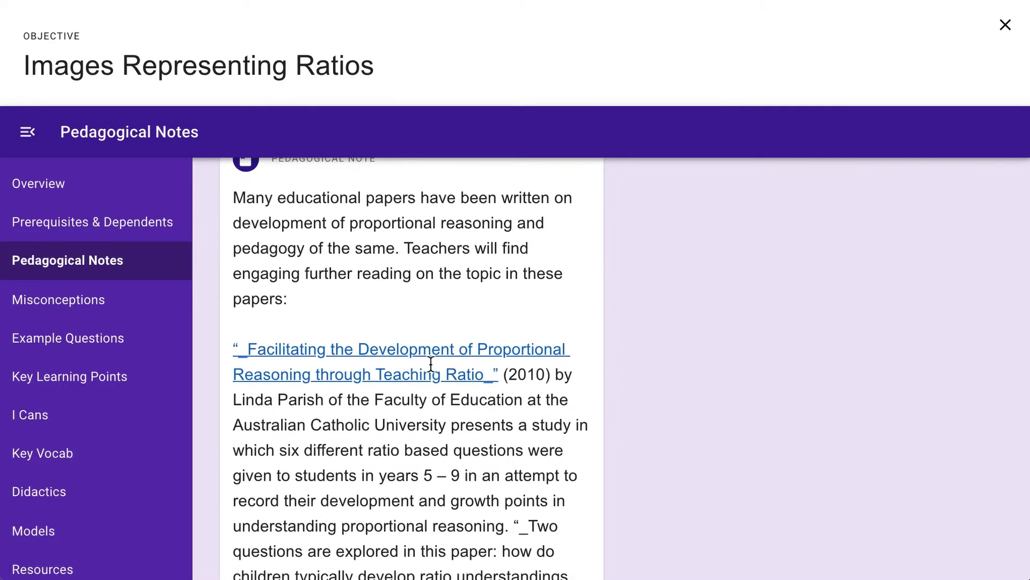
scroll(431, 364, up, 8)
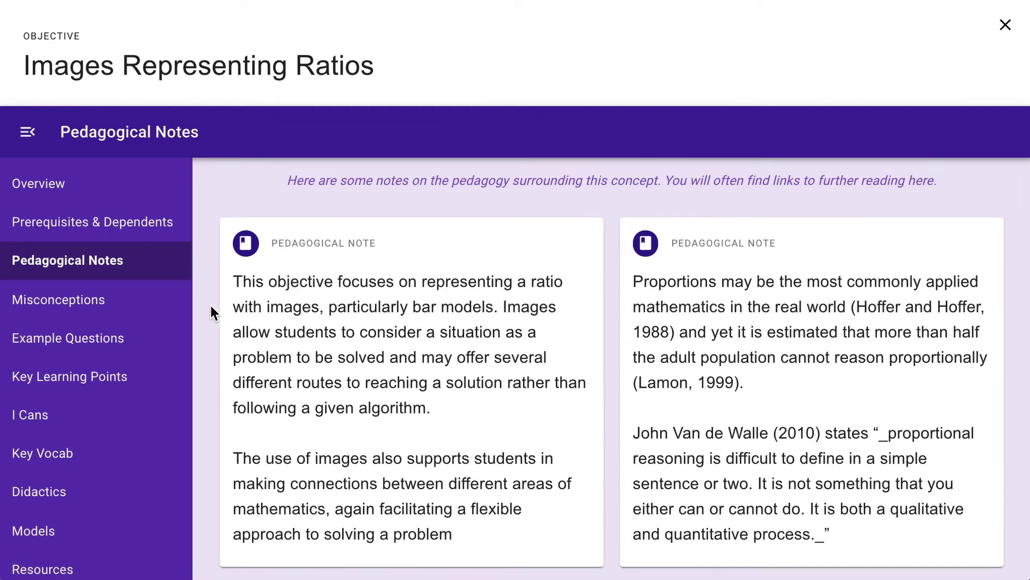
click(151, 300)
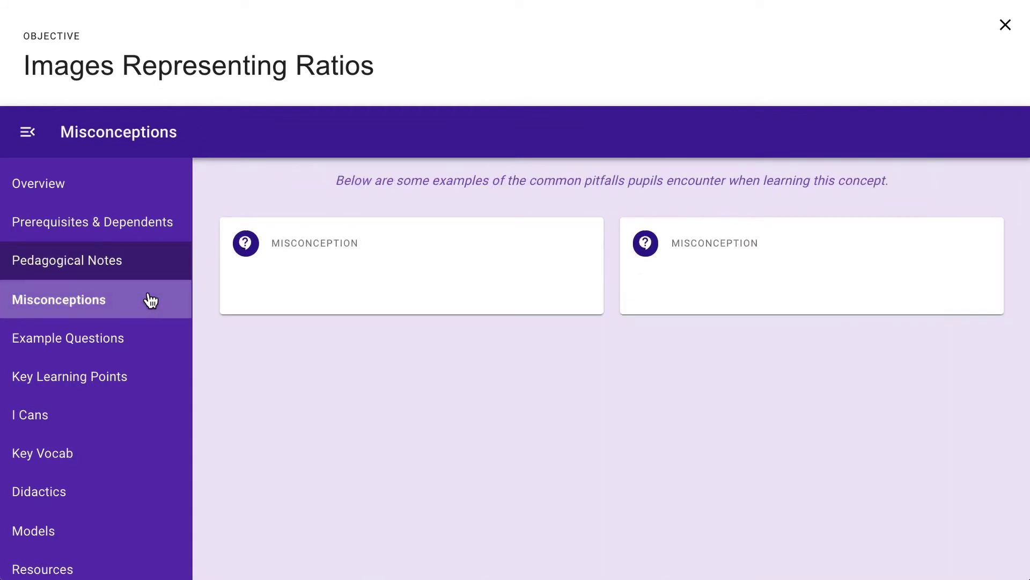
scroll(469, 397, down, 1)
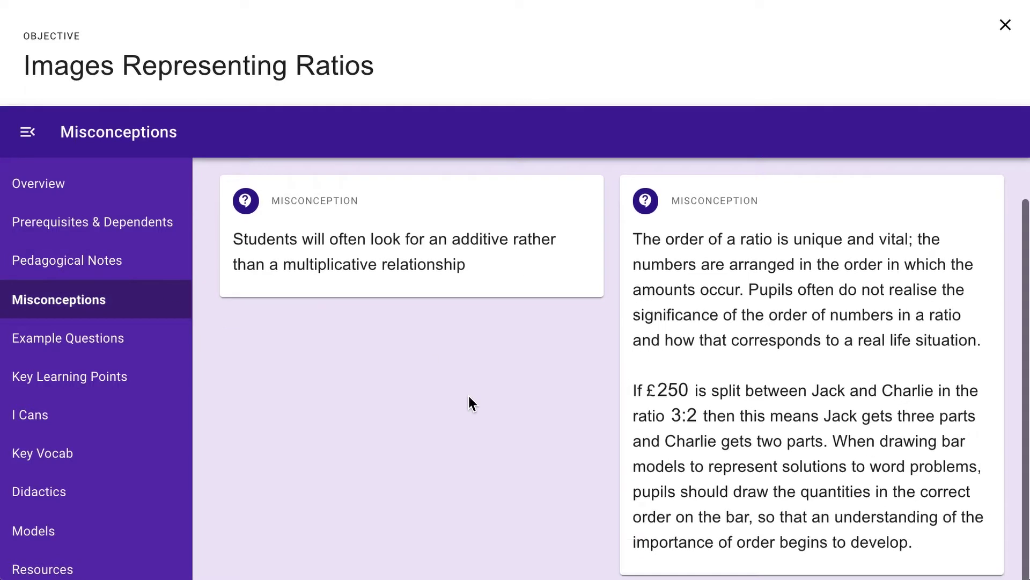
scroll(470, 396, up, 1)
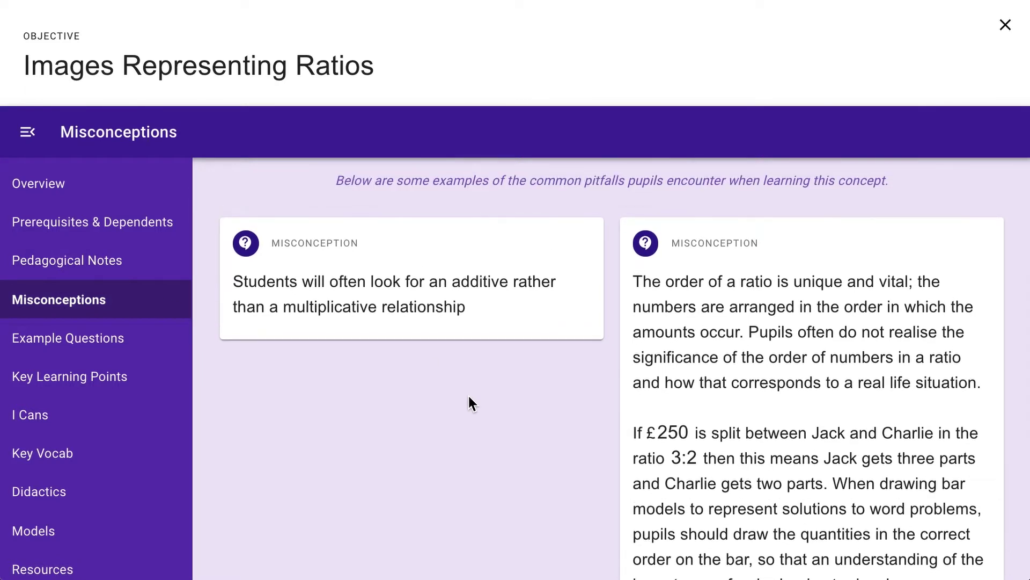
- View Example Questions, generate a new question version, and show then hide its worked solution
click(134, 348)
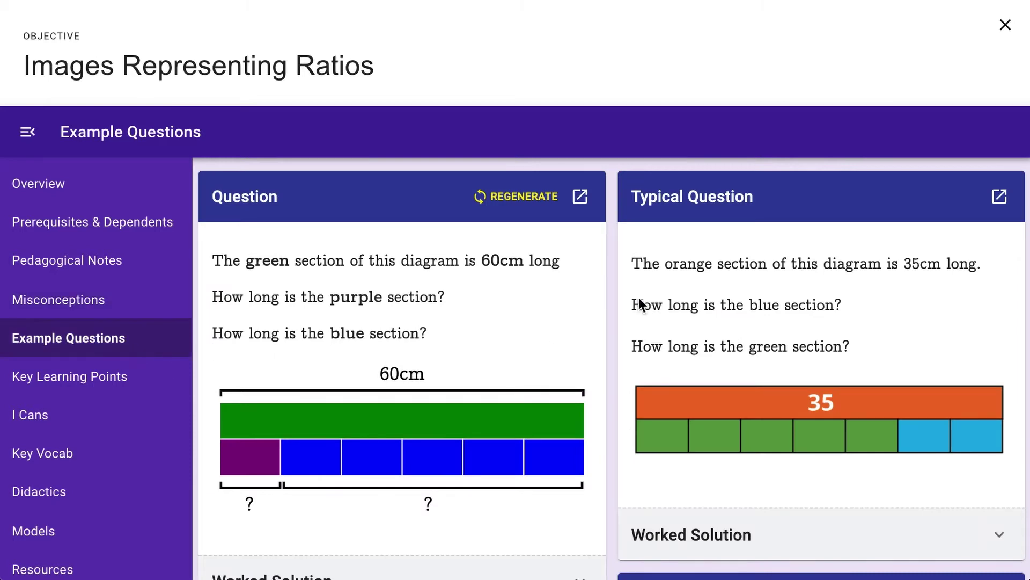
scroll(692, 271, down, 10)
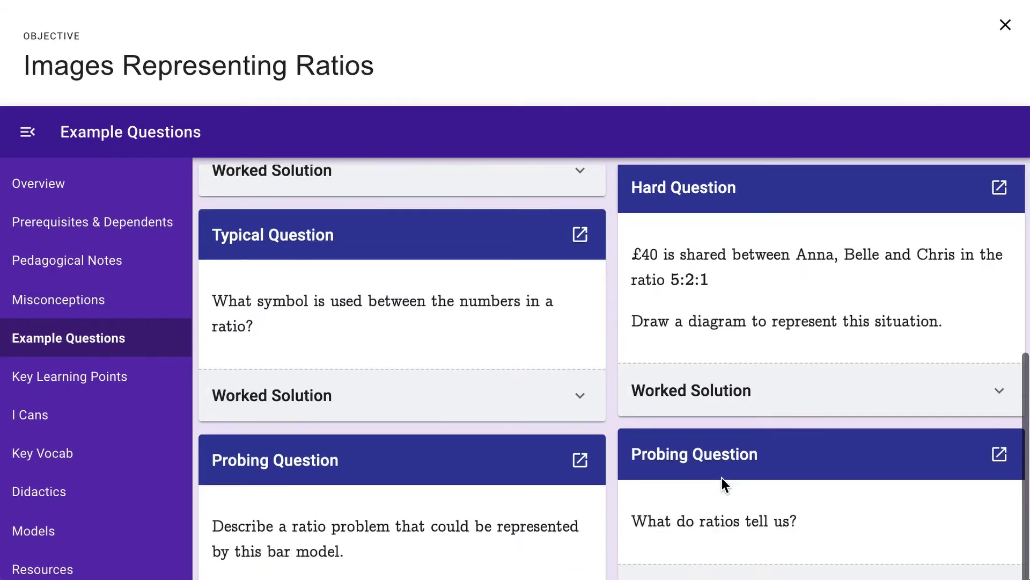
scroll(431, 458, up, 10)
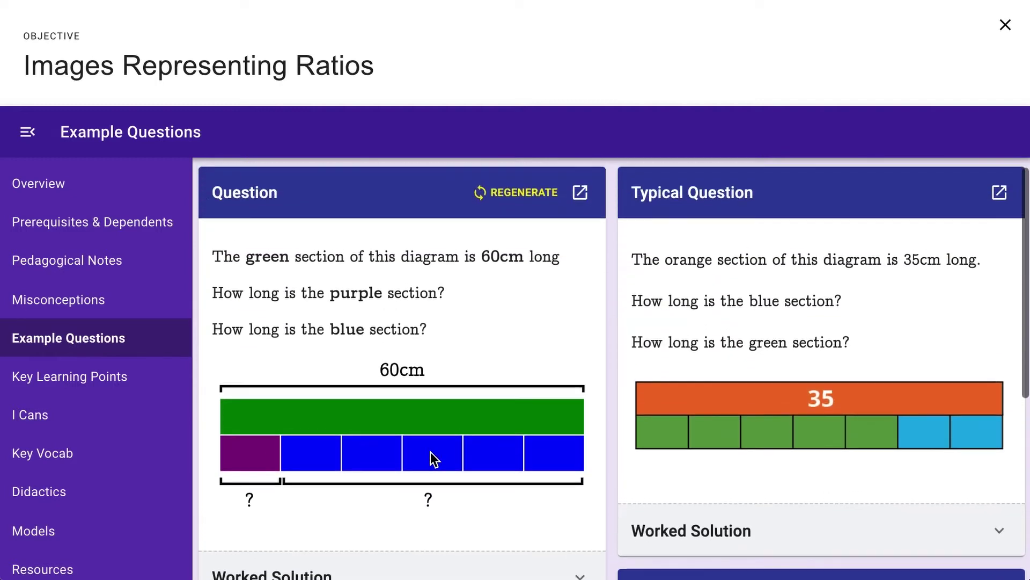
click(515, 196)
scroll(513, 204, down, 3)
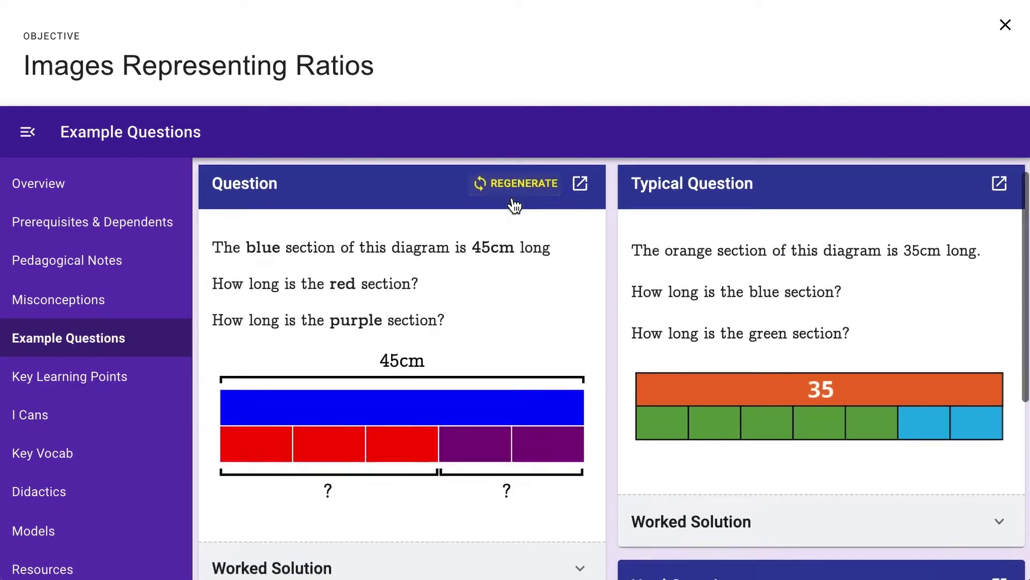
click(580, 411)
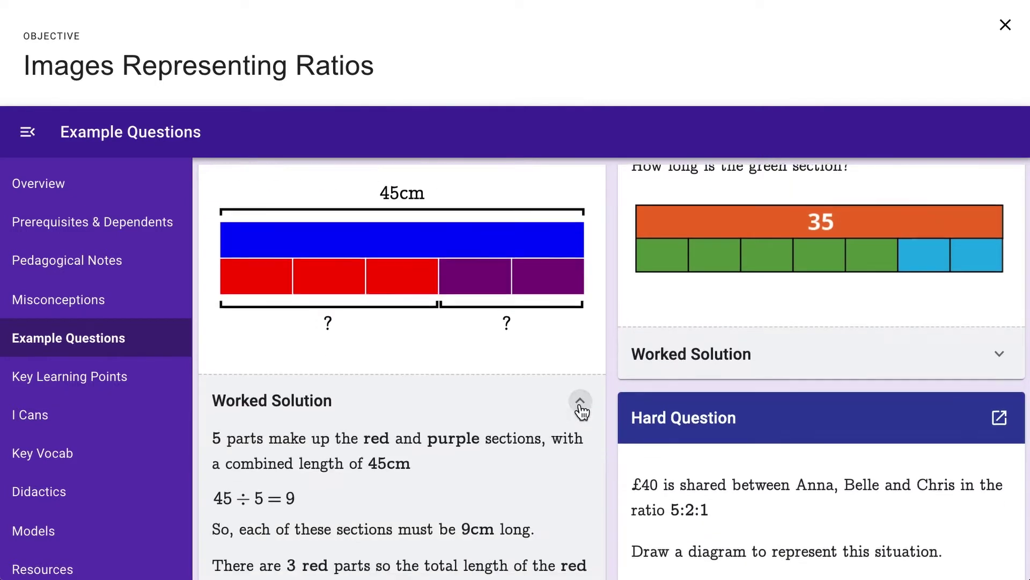
scroll(581, 412, up, 7)
click(580, 410)
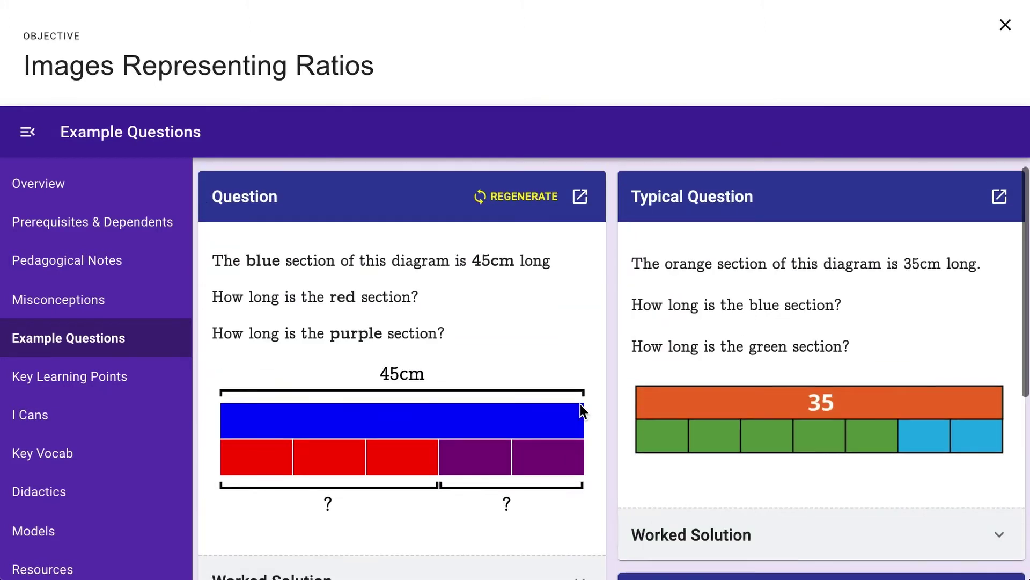
- Look through the Key Learning Points, I Can statements and Key Vocab definitions
click(149, 387)
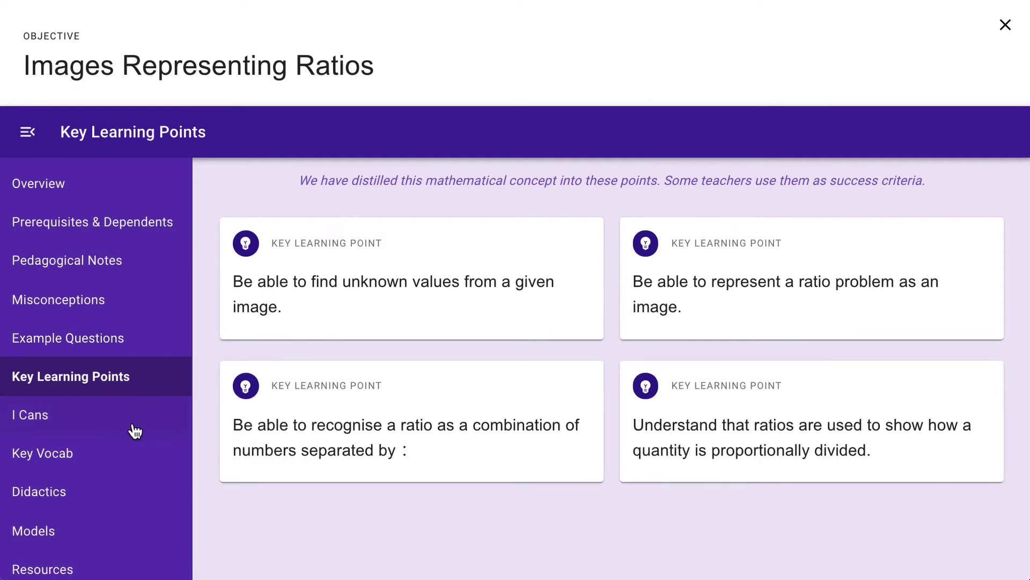
click(128, 422)
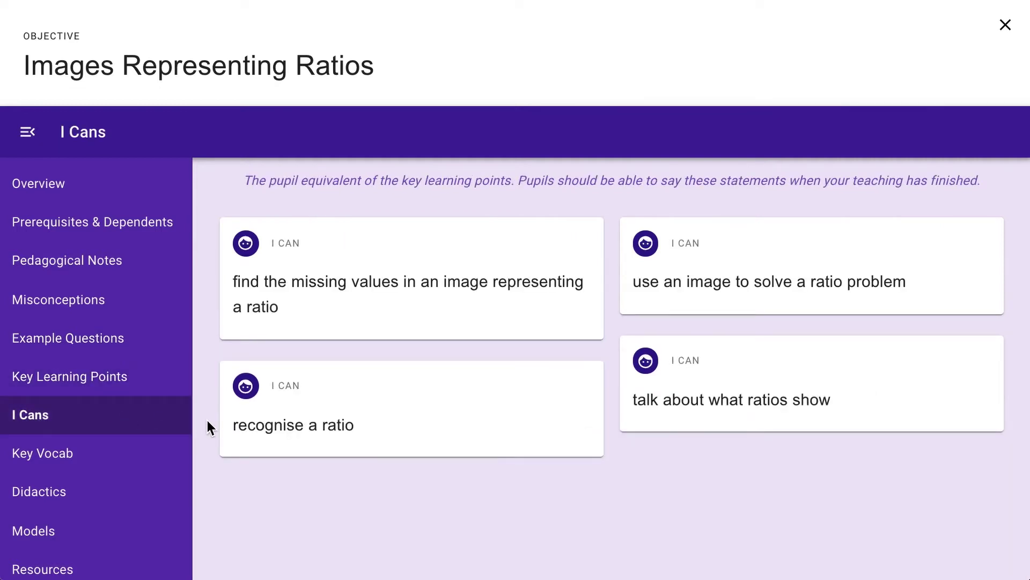
click(115, 469)
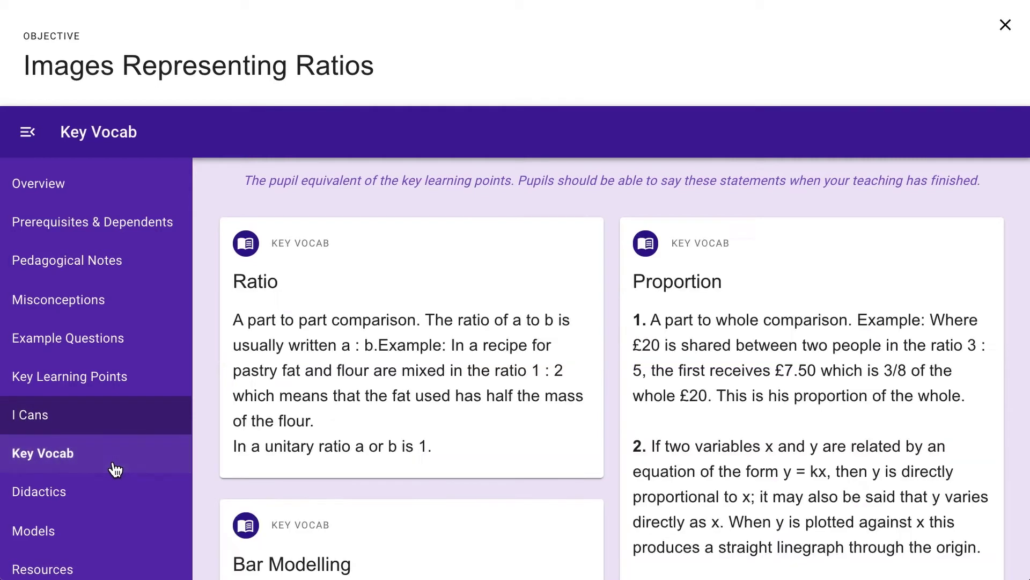
scroll(438, 454, down, 7)
scroll(439, 449, up, 7)
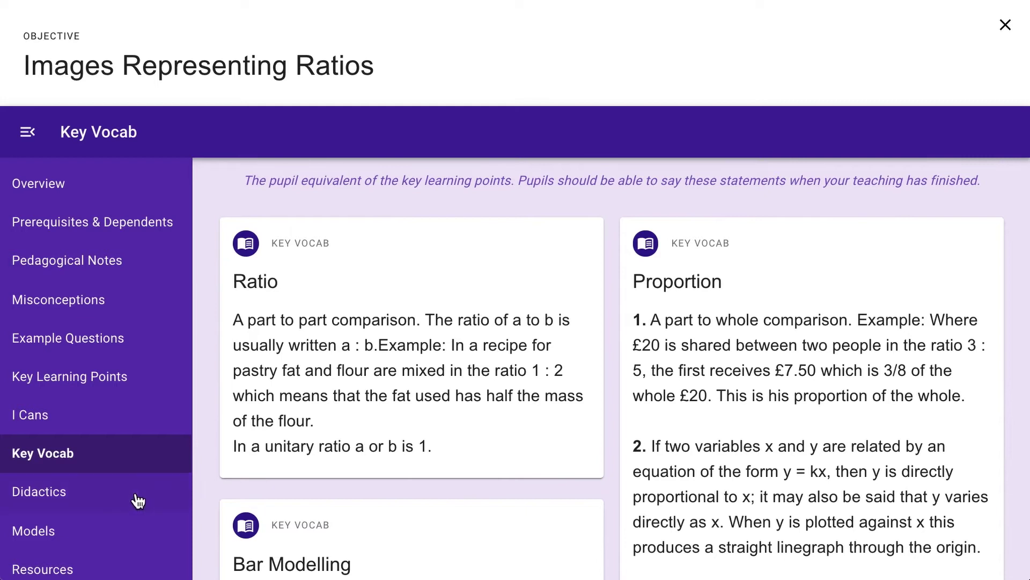
- Browse the objective's Didactics, Models, Resources and Tutorials sections, then close the objective
click(138, 500)
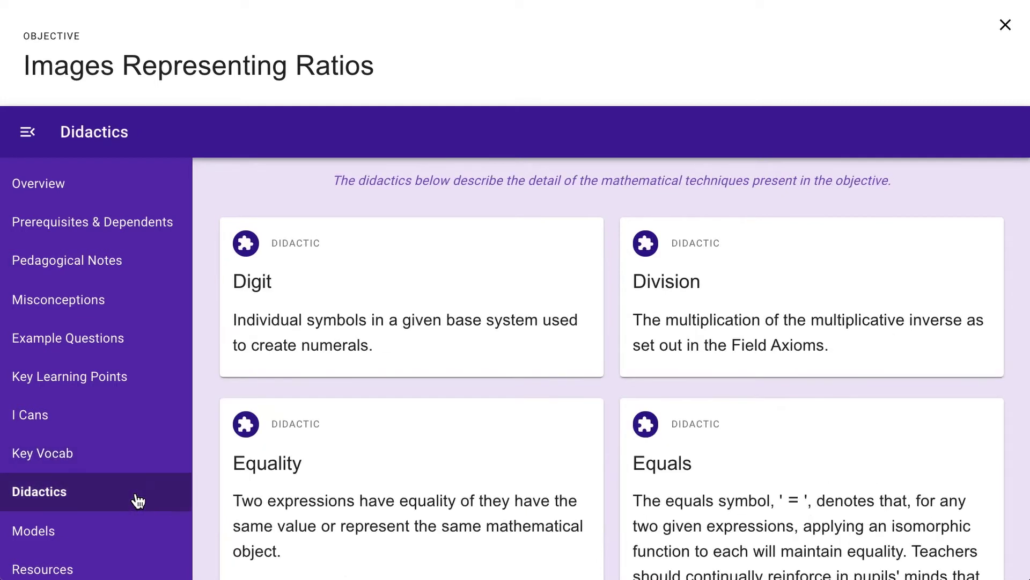
click(143, 530)
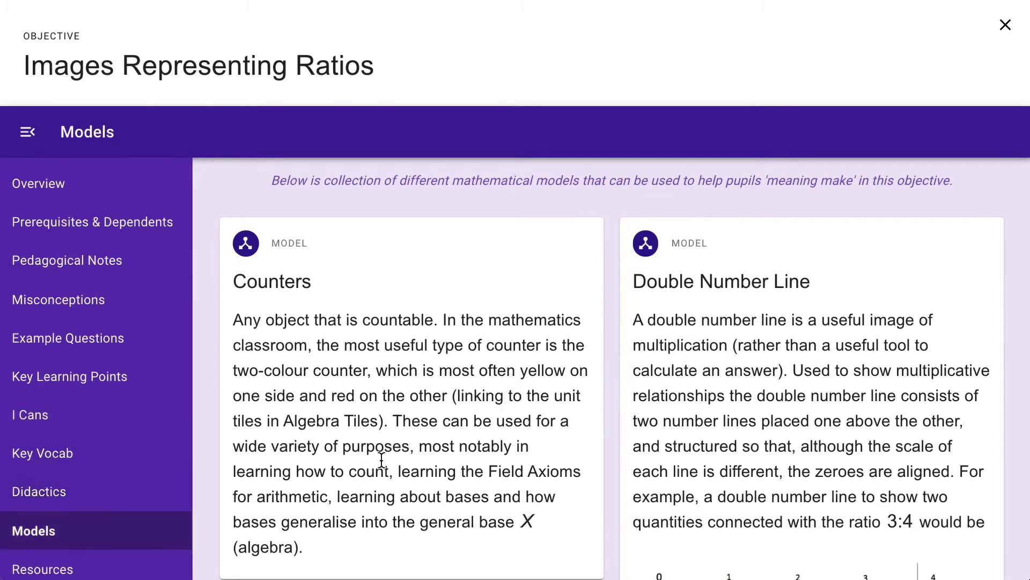
scroll(381, 460, down, 8)
scroll(381, 460, up, 8)
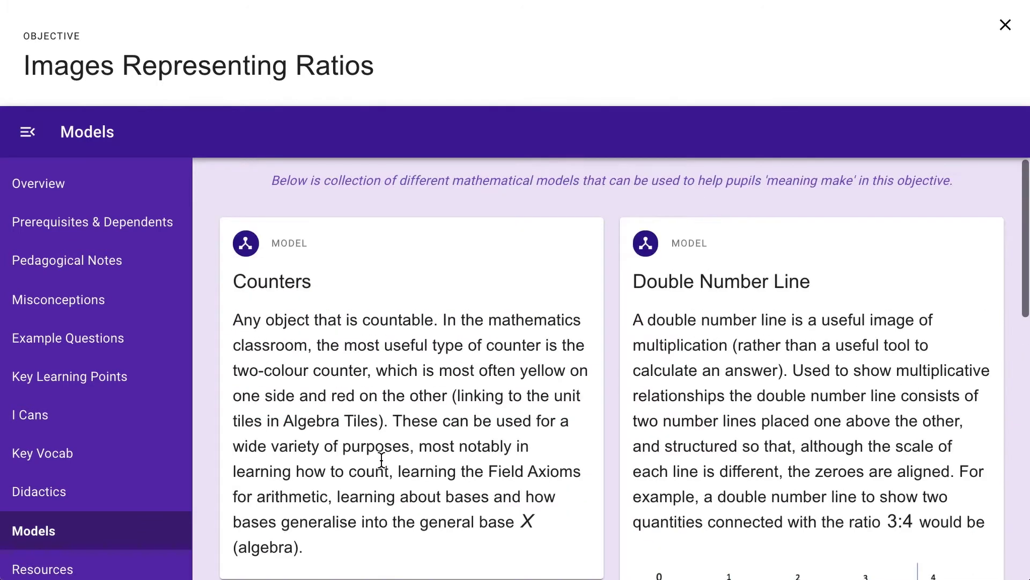
scroll(138, 487, down, 2)
click(142, 471)
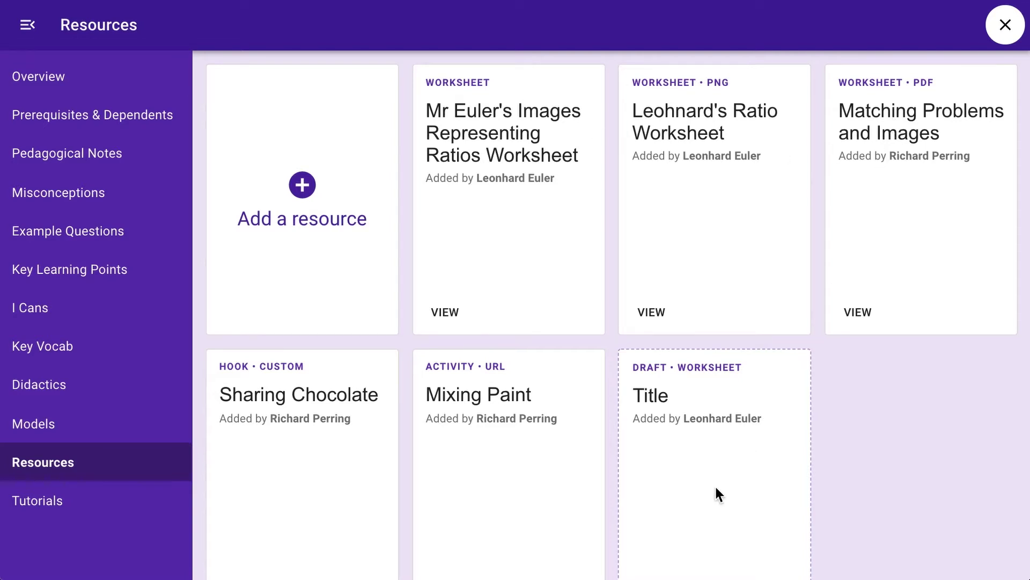
scroll(711, 493, down, 1)
click(120, 504)
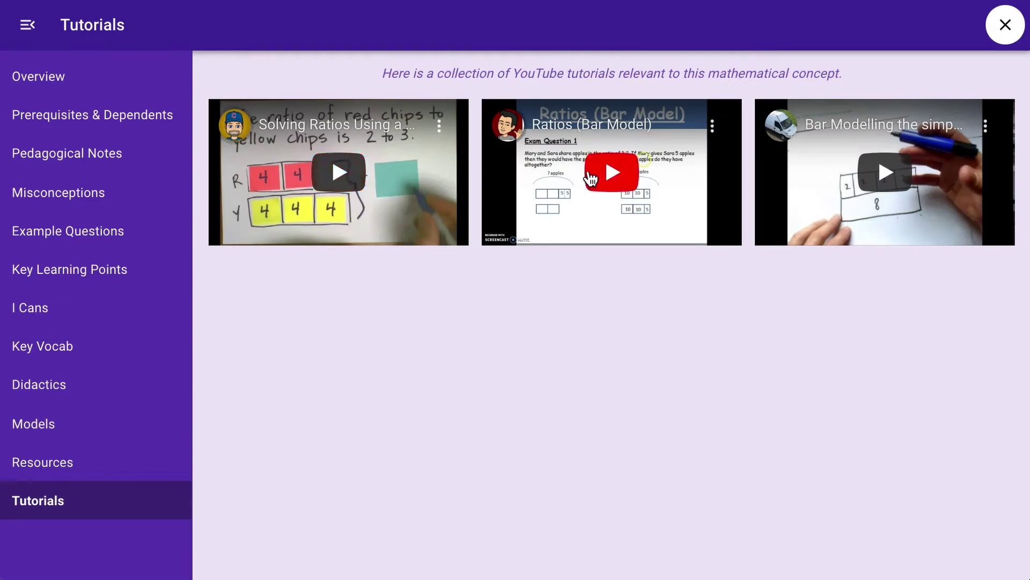
click(1006, 24)
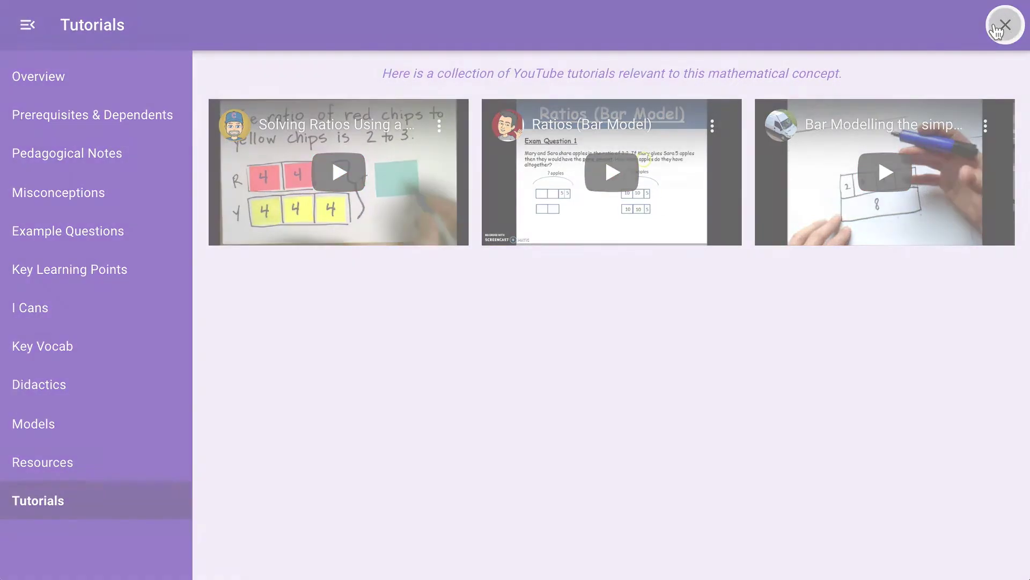
- Collapse the unequal sharing statement and unit 6.10 Accuracy and Proportion
click(844, 320)
scroll(845, 320, up, 6)
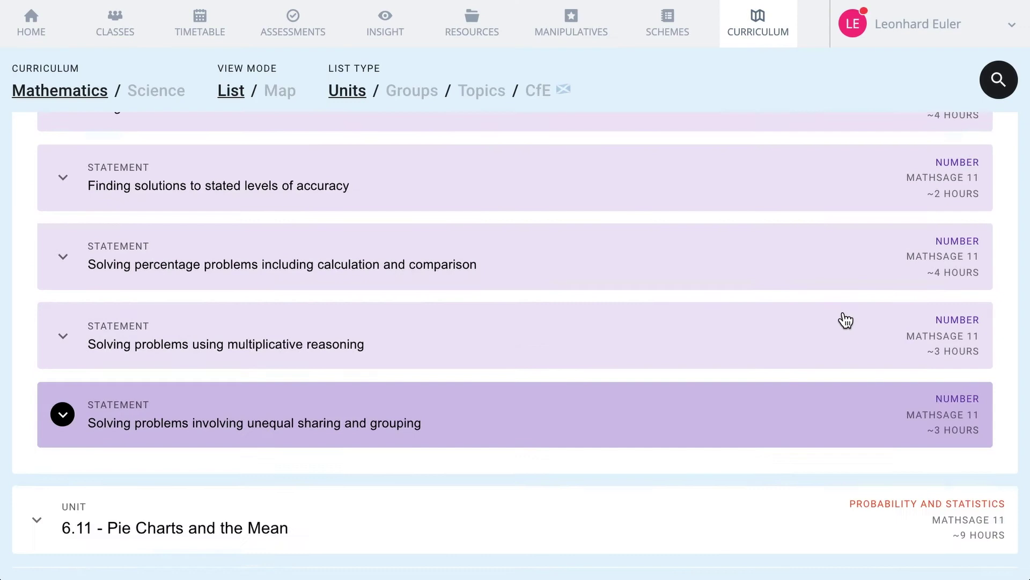
click(853, 285)
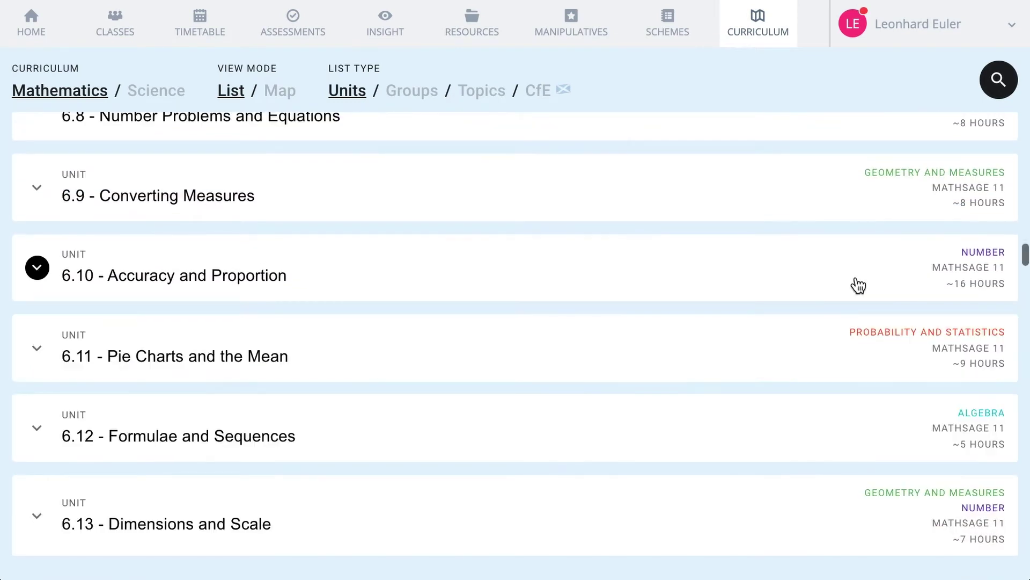
- Search the curriculum for 'fractions' and scroll through the 108 matching objectives
click(999, 81)
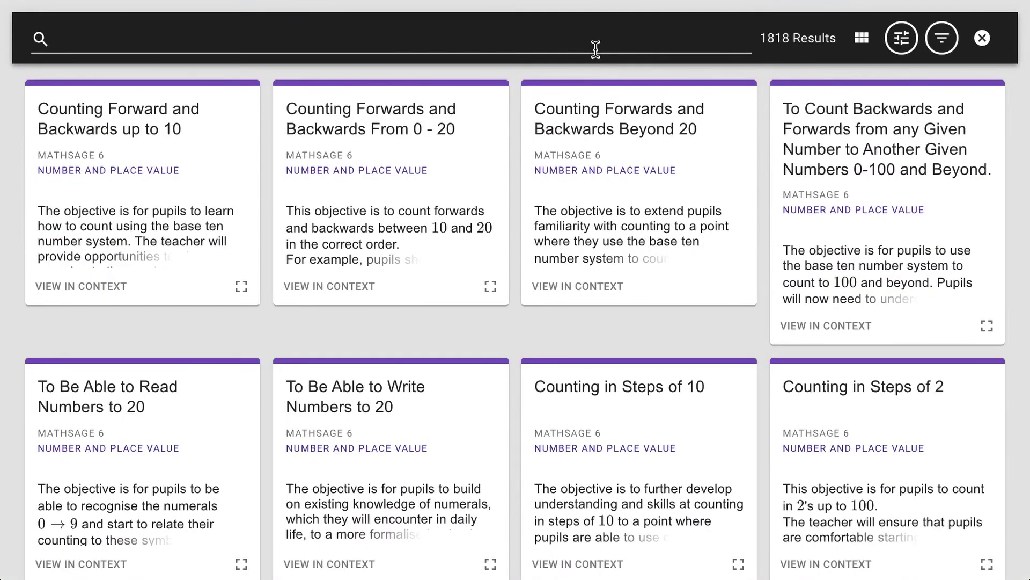
text(fractions)
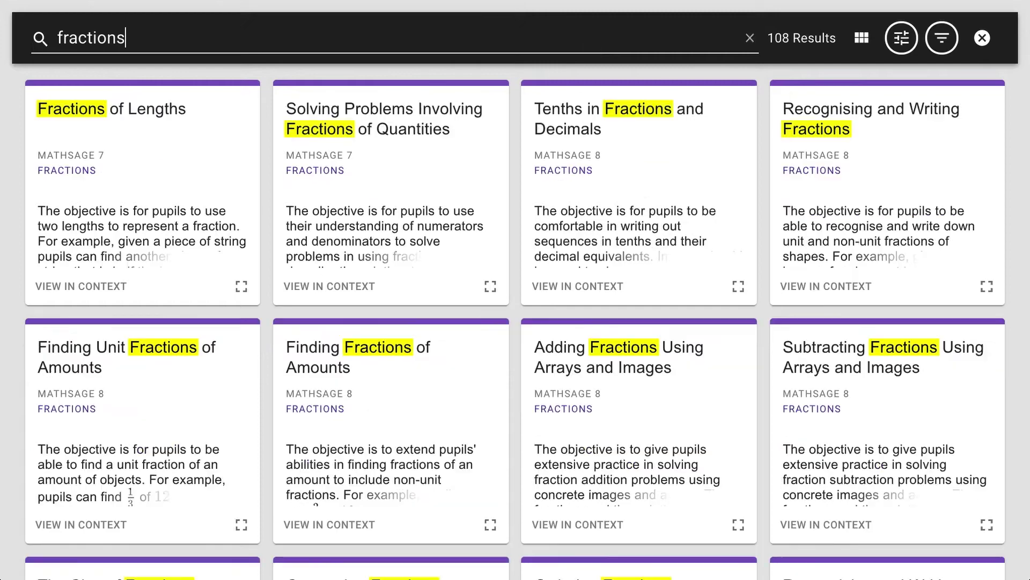
scroll(655, 340, down, 6)
scroll(660, 340, down, 5)
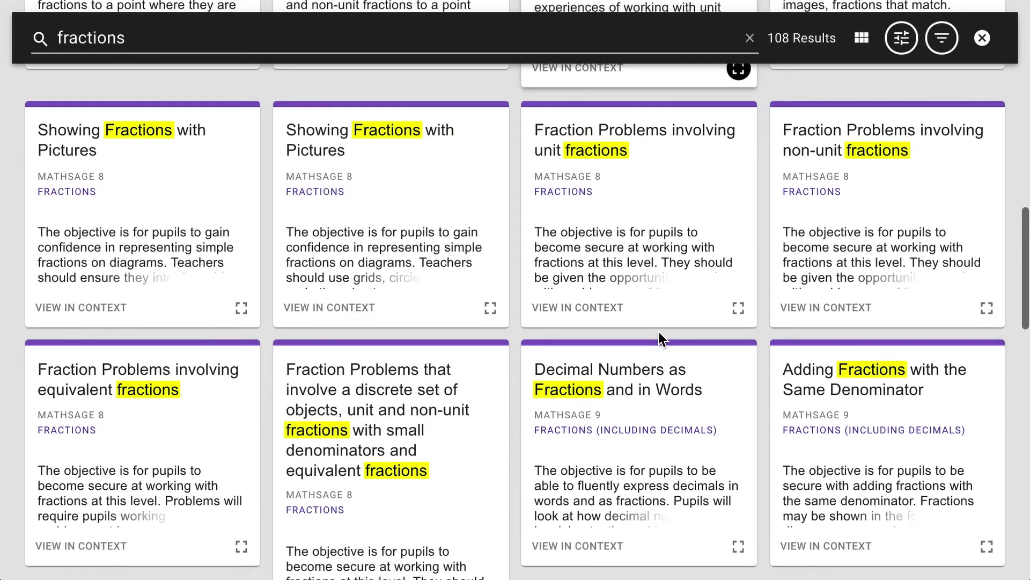
scroll(661, 340, down, 6)
scroll(661, 340, down, 5)
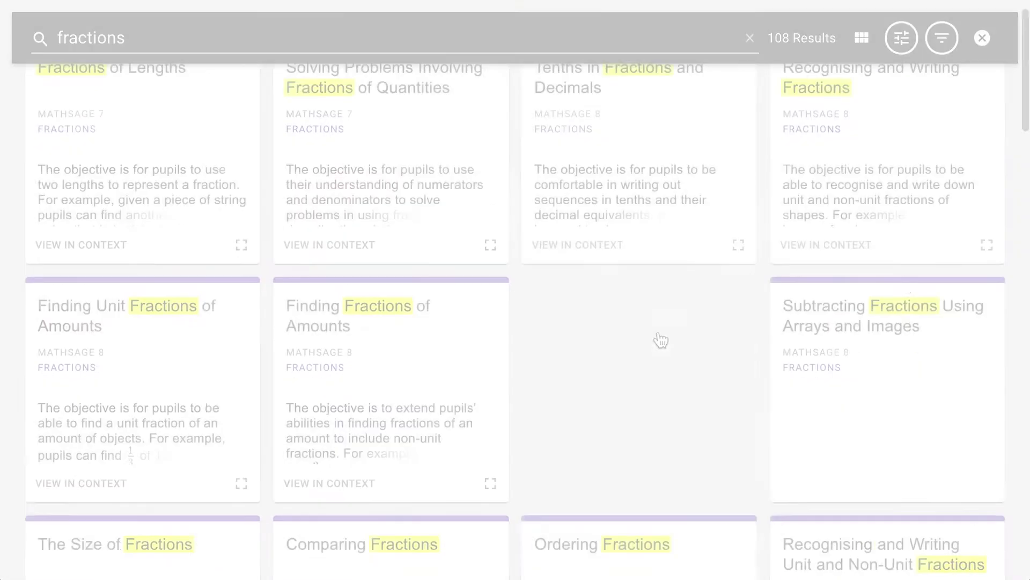
- Close the search and open Friday's Period 1 Maths Group A lesson from the timetable
key(Escape)
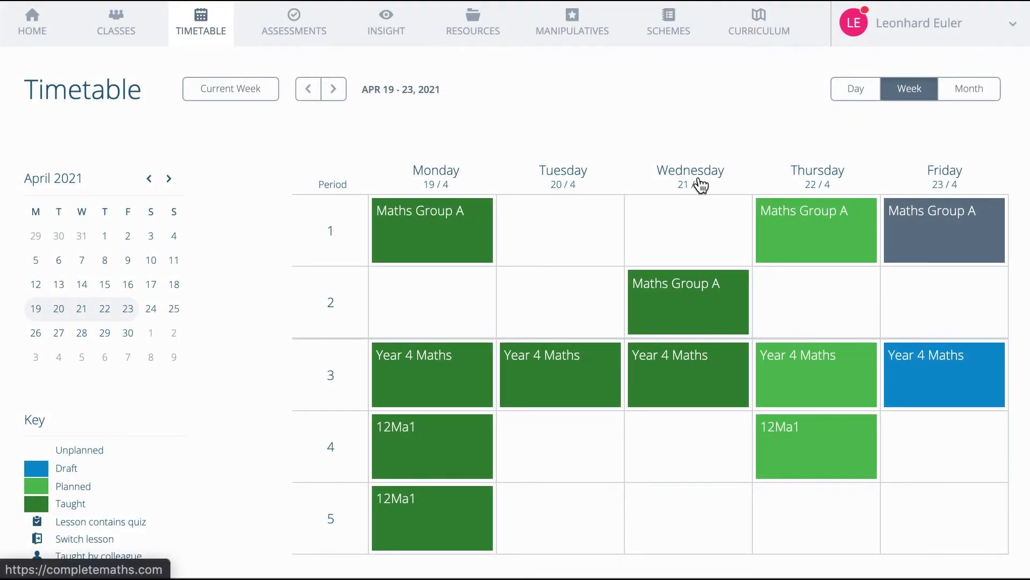
click(892, 243)
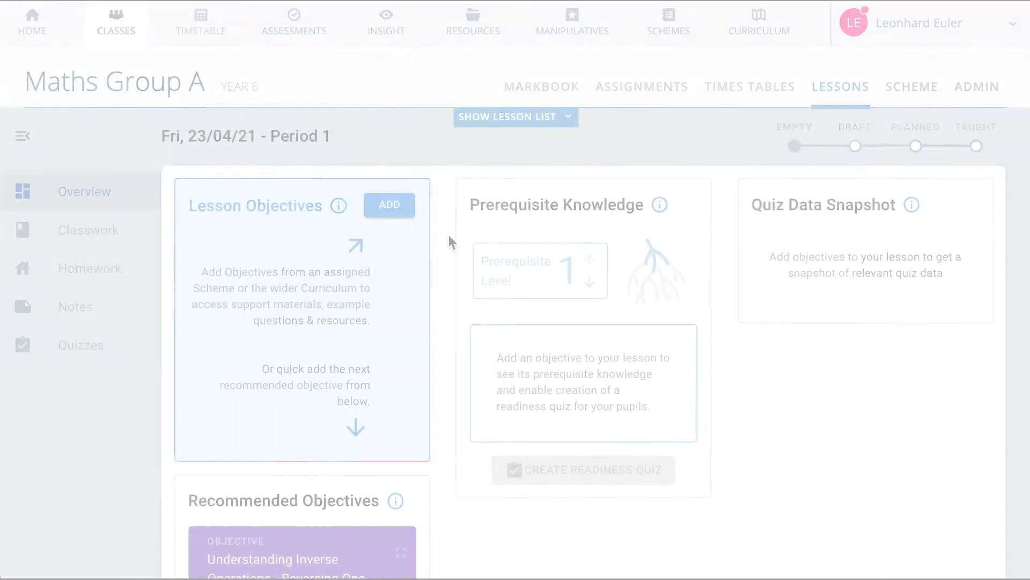
scroll(436, 433, down, 2)
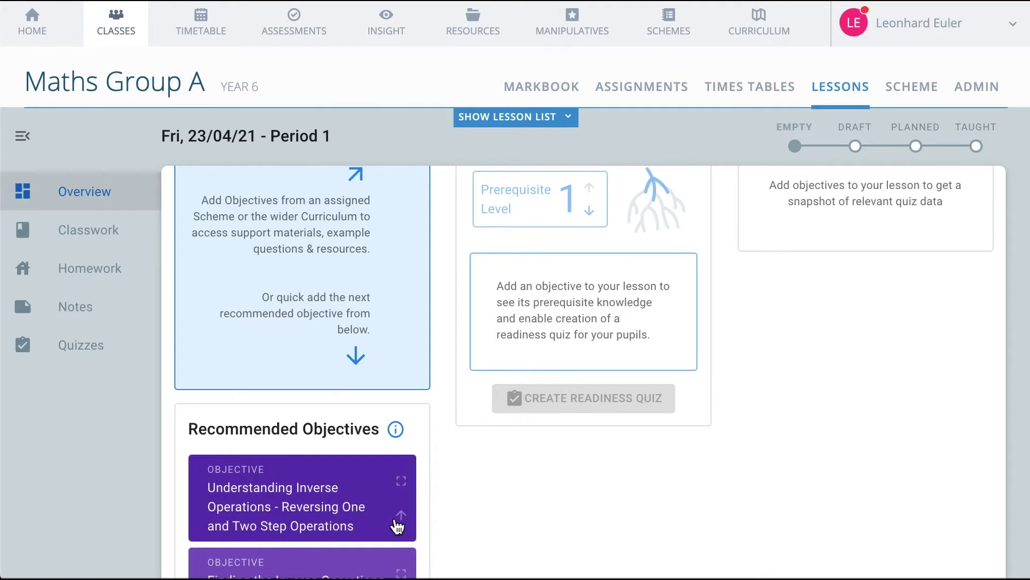
scroll(455, 398, up, 2)
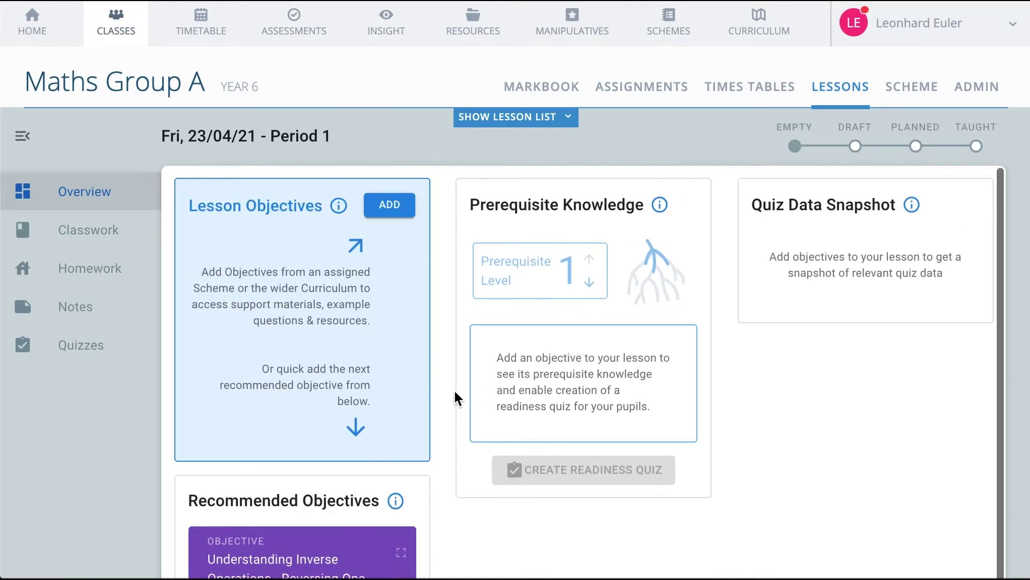
- Add the recommended objective Representing and Interpreting Data to the lesson
click(398, 204)
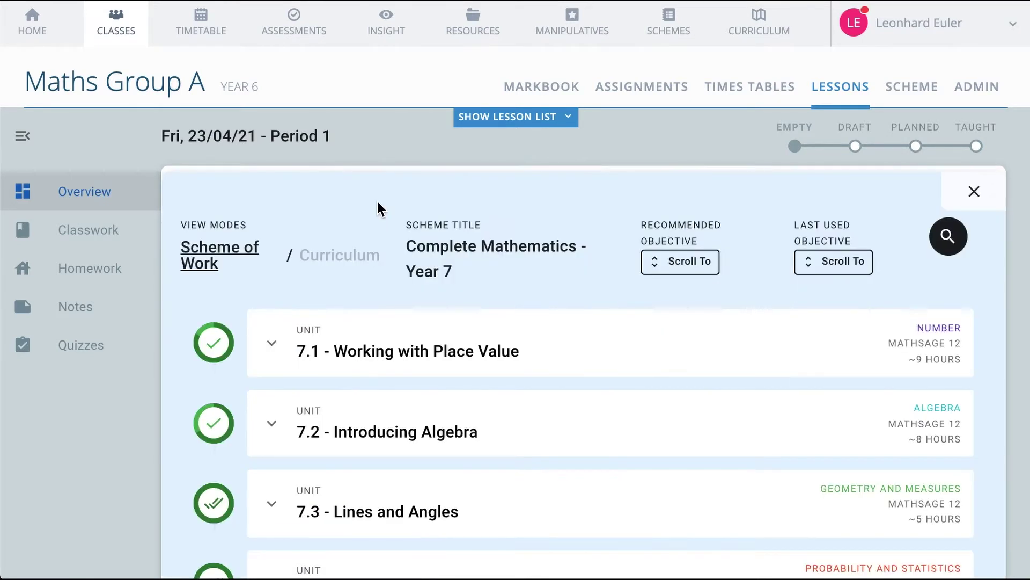
scroll(191, 369, down, 5)
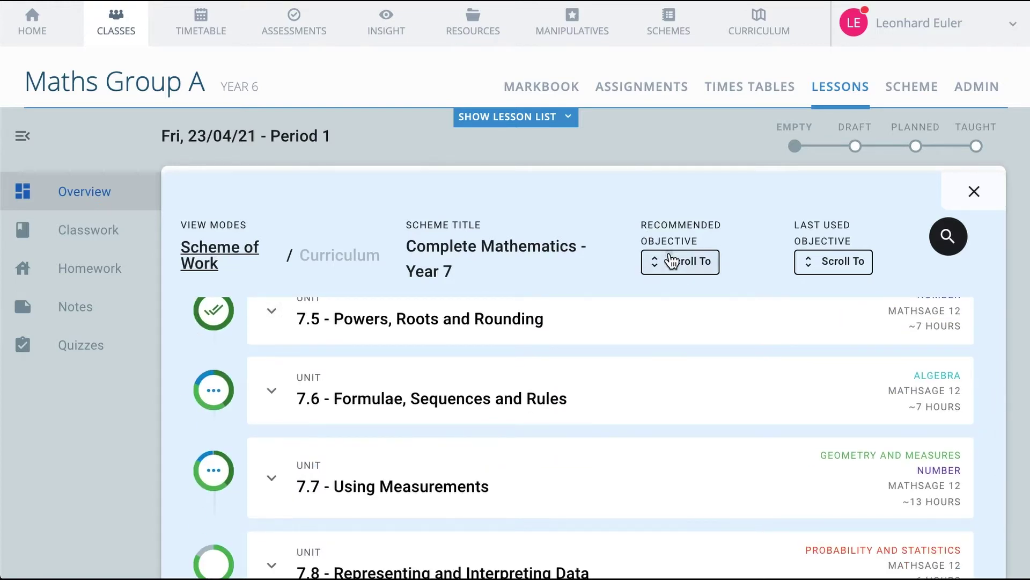
click(671, 261)
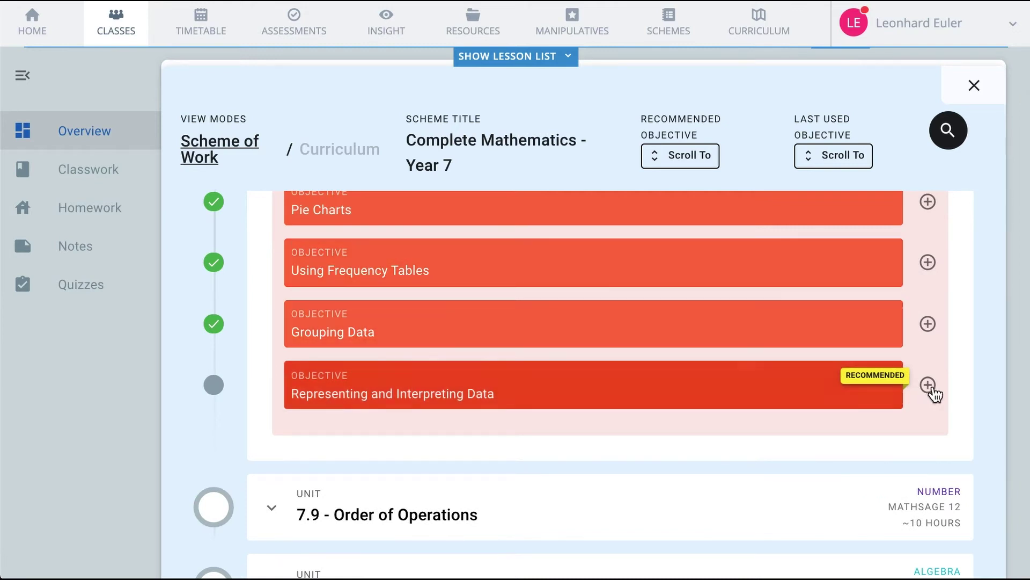
click(933, 390)
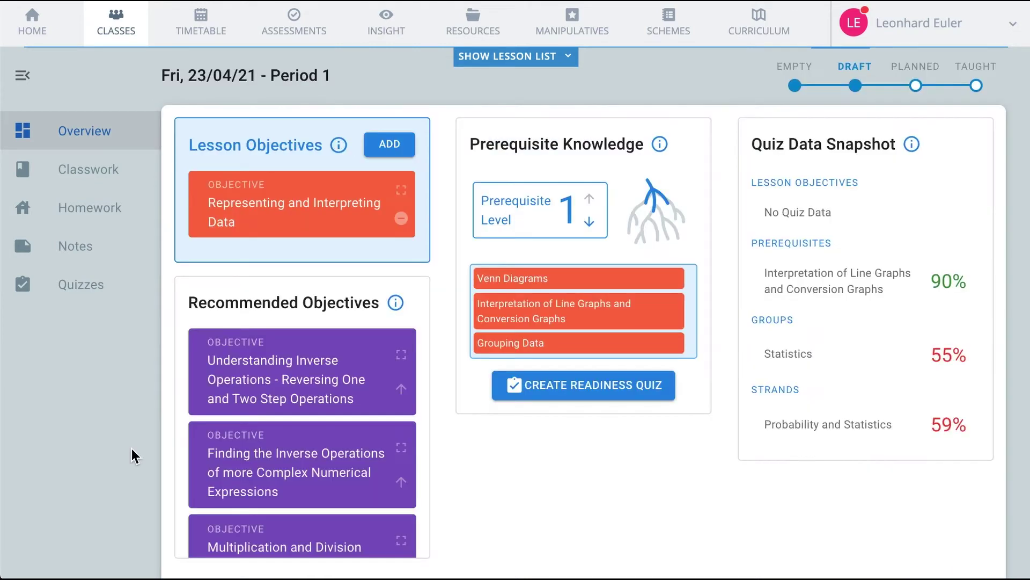
click(21, 75)
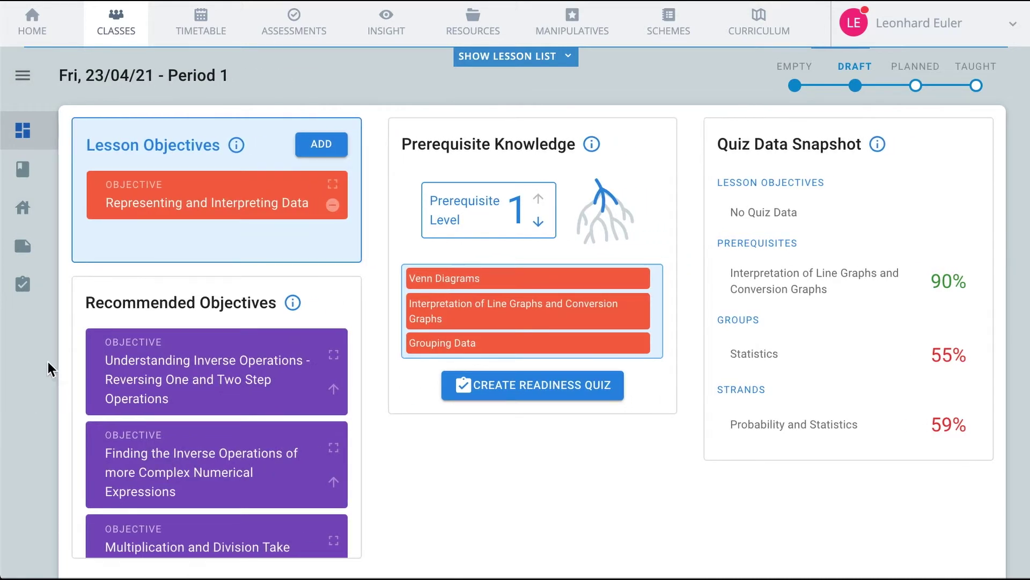
click(288, 212)
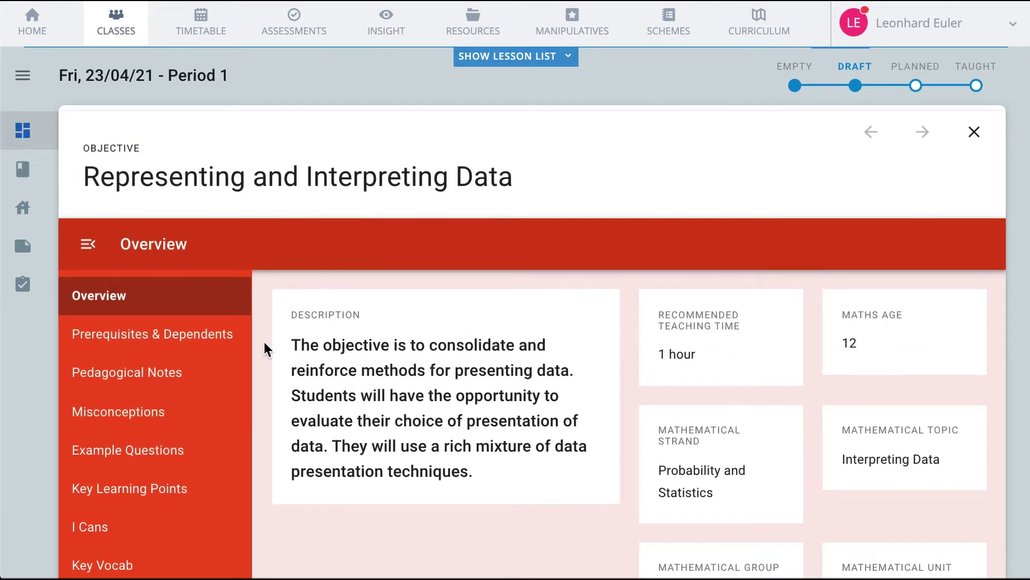
click(217, 343)
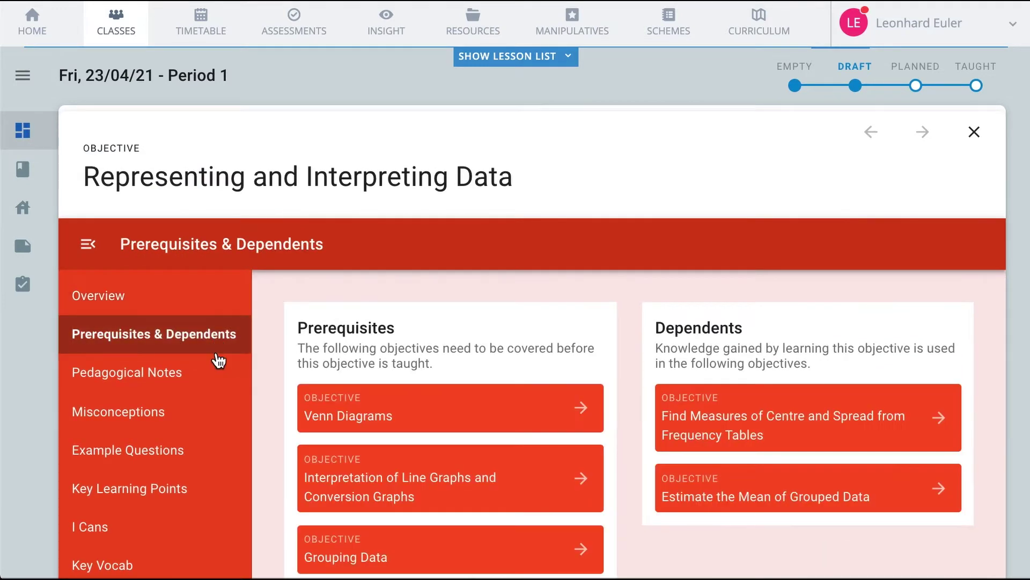
click(184, 380)
click(184, 419)
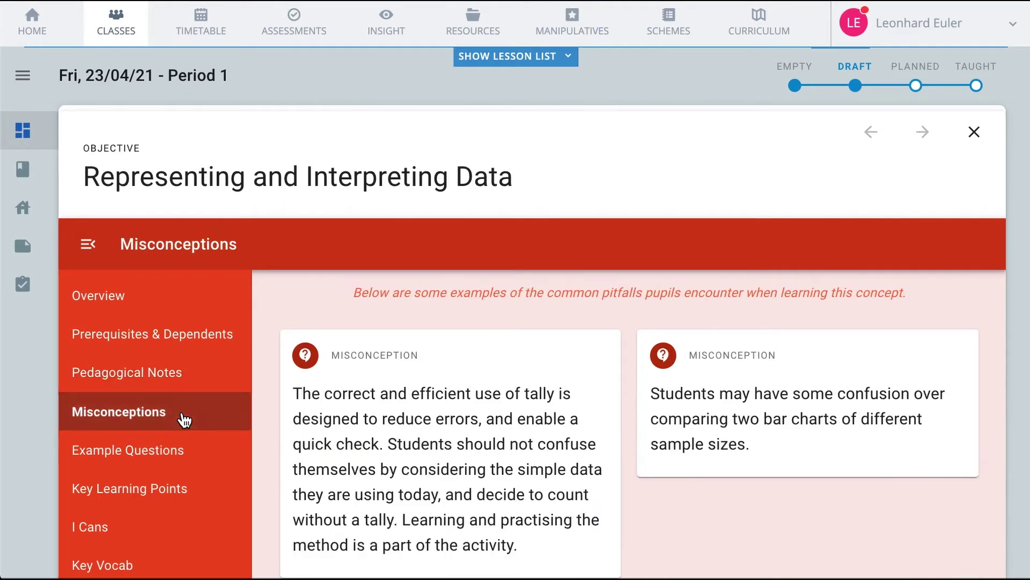
click(183, 454)
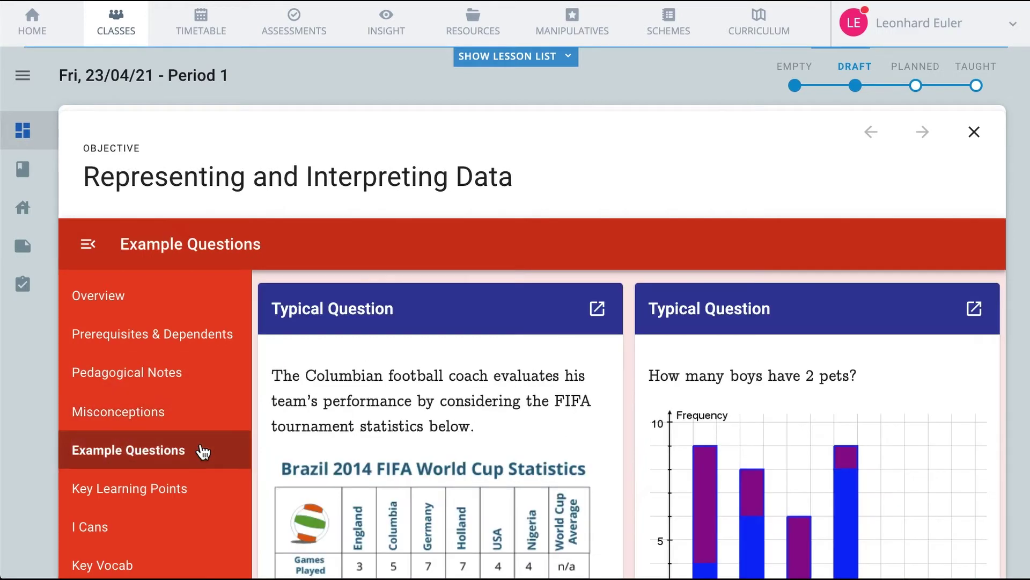
click(203, 500)
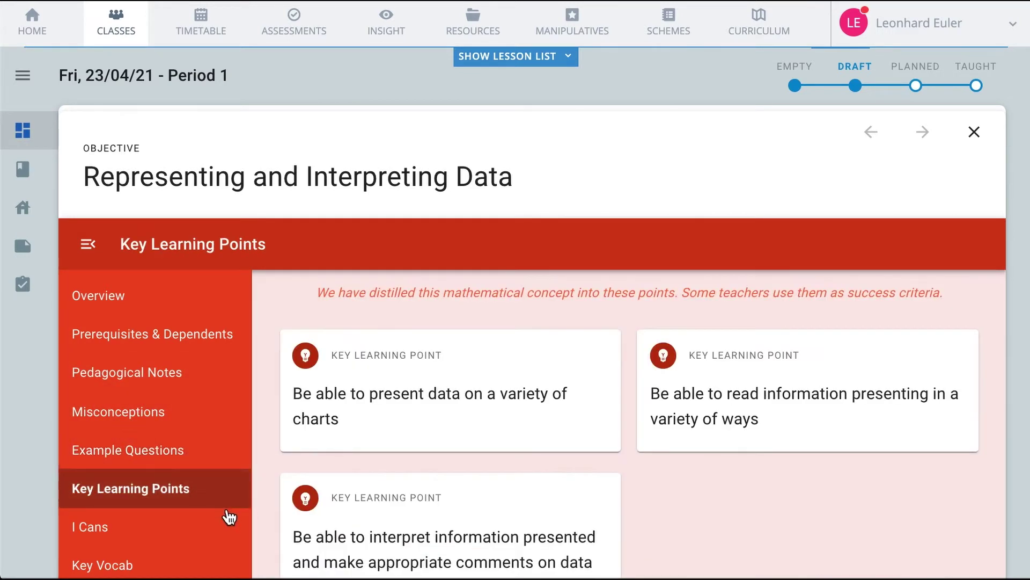
click(223, 521)
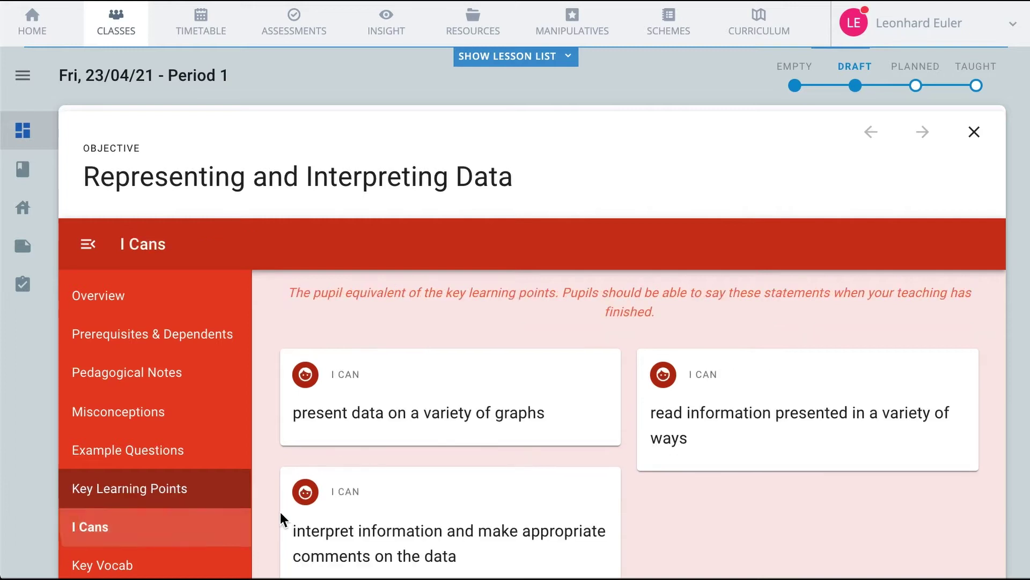
click(197, 565)
scroll(187, 560, down, 3)
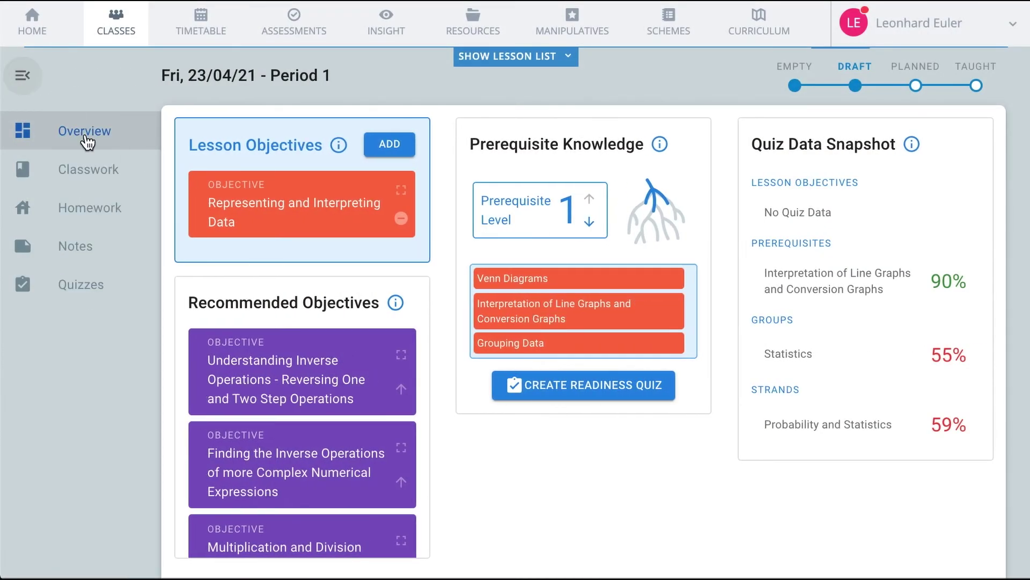
- Start a homework from the Interpreting and Presenting Data worksheet and pick its due date
click(137, 213)
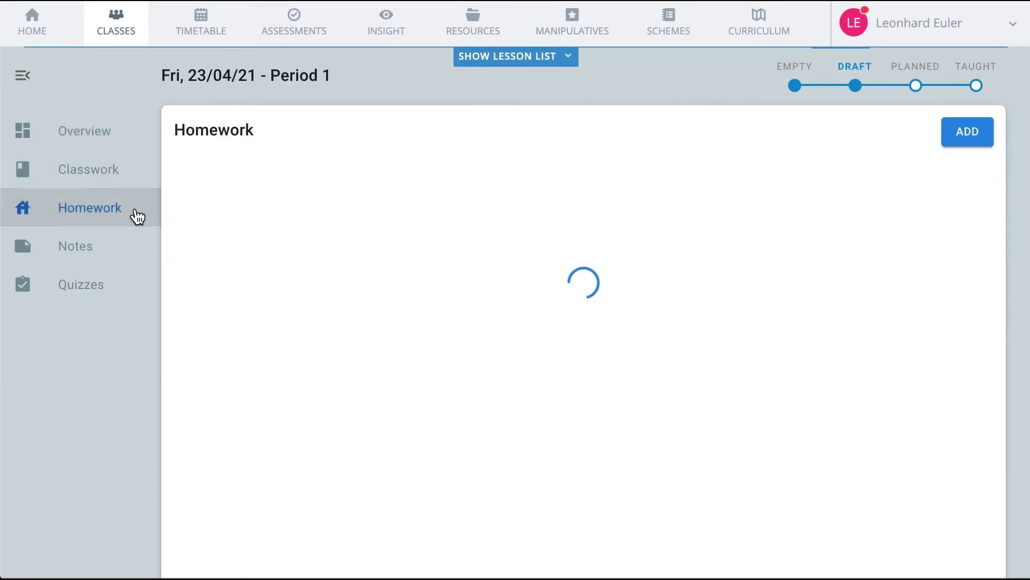
click(271, 533)
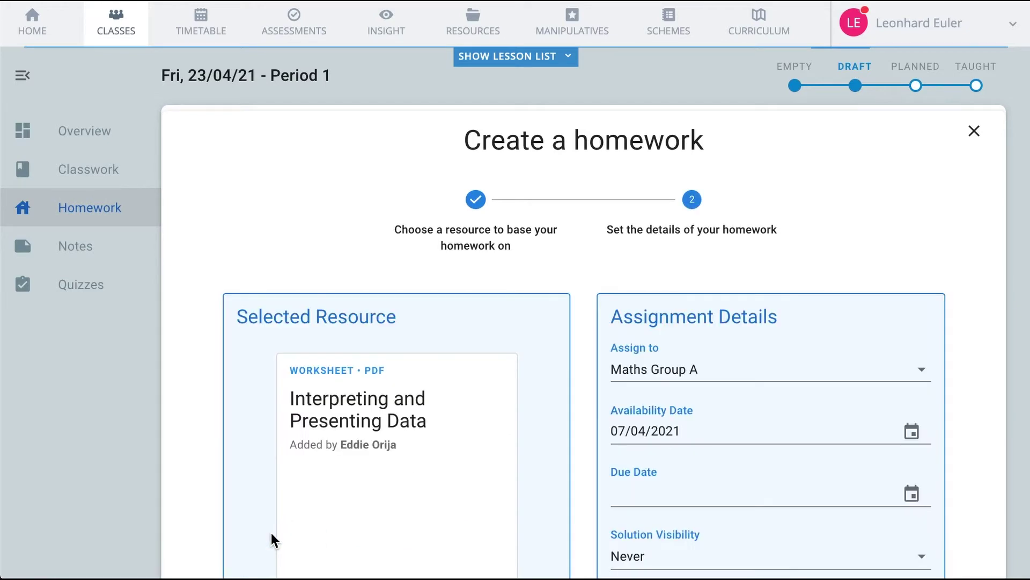
click(911, 492)
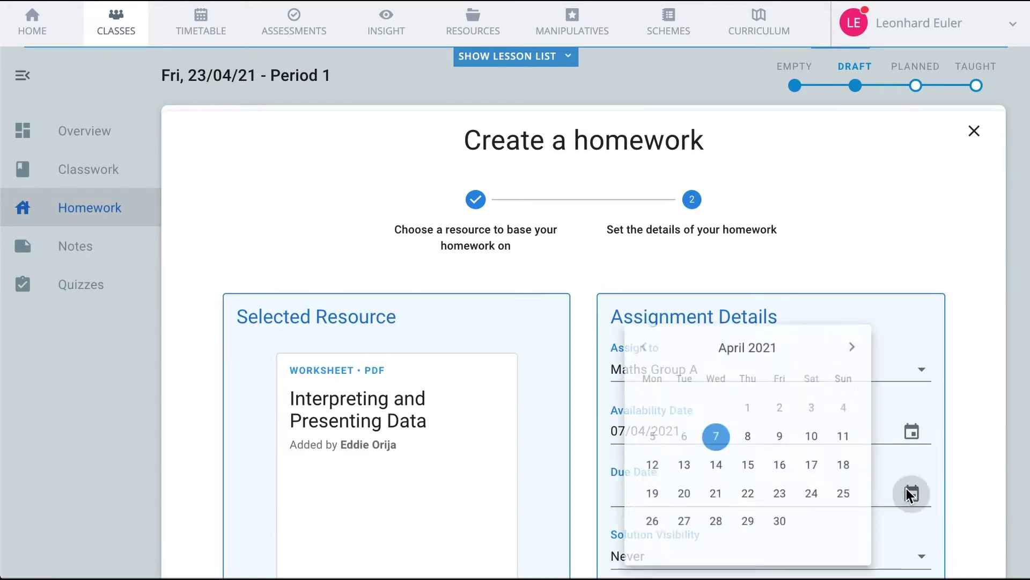
click(953, 516)
scroll(954, 516, down, 4)
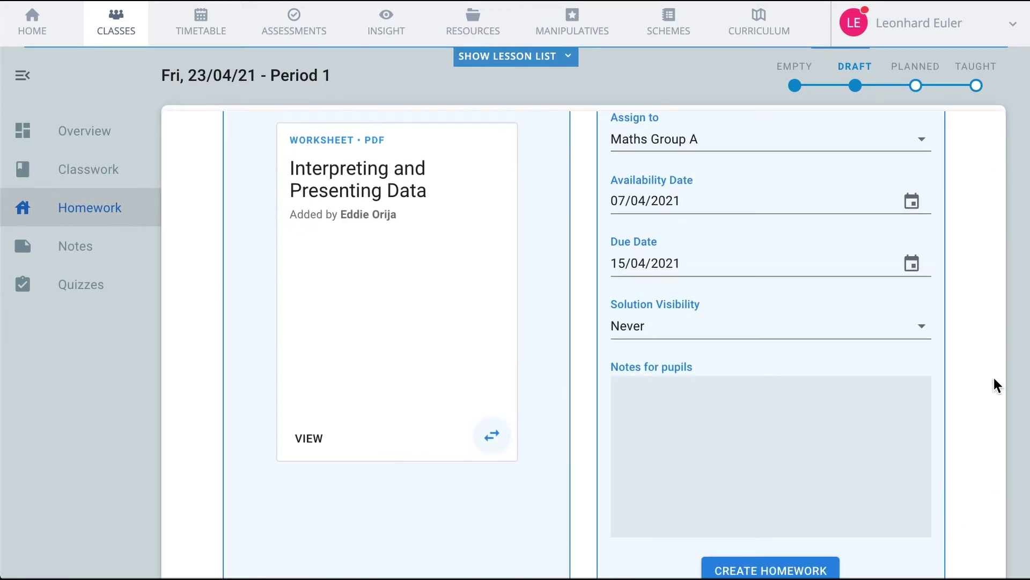
- Add the workings note for pupils, show solutions after submission, and create the homework
click(762, 403)
text(Complete your workings in your exercise books)
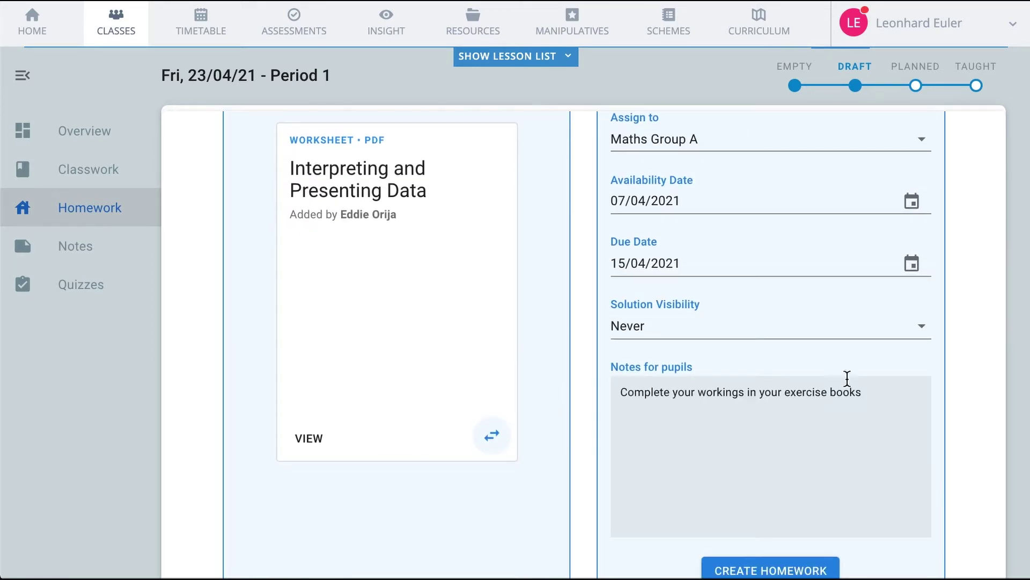
click(885, 329)
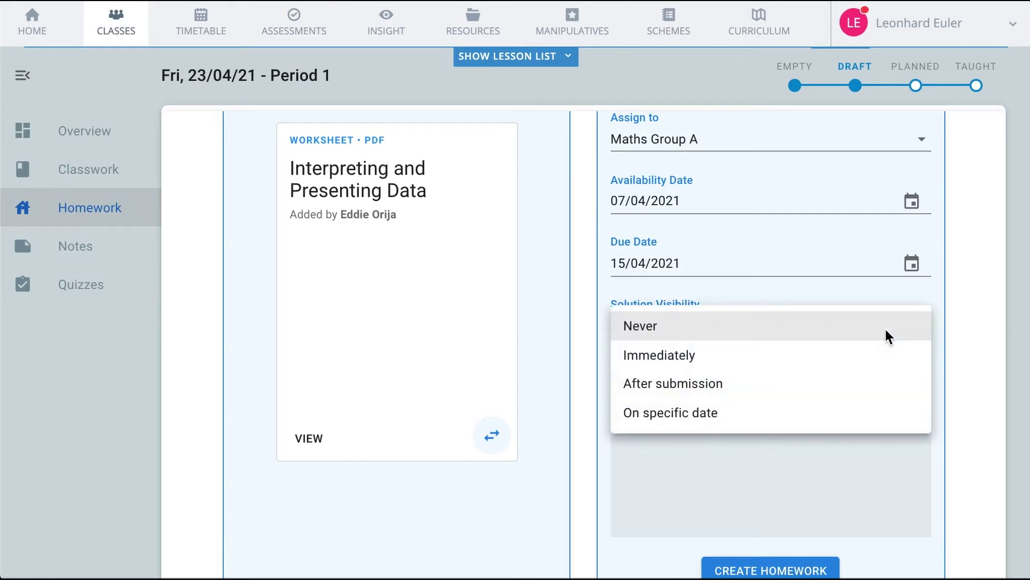
click(784, 392)
click(794, 570)
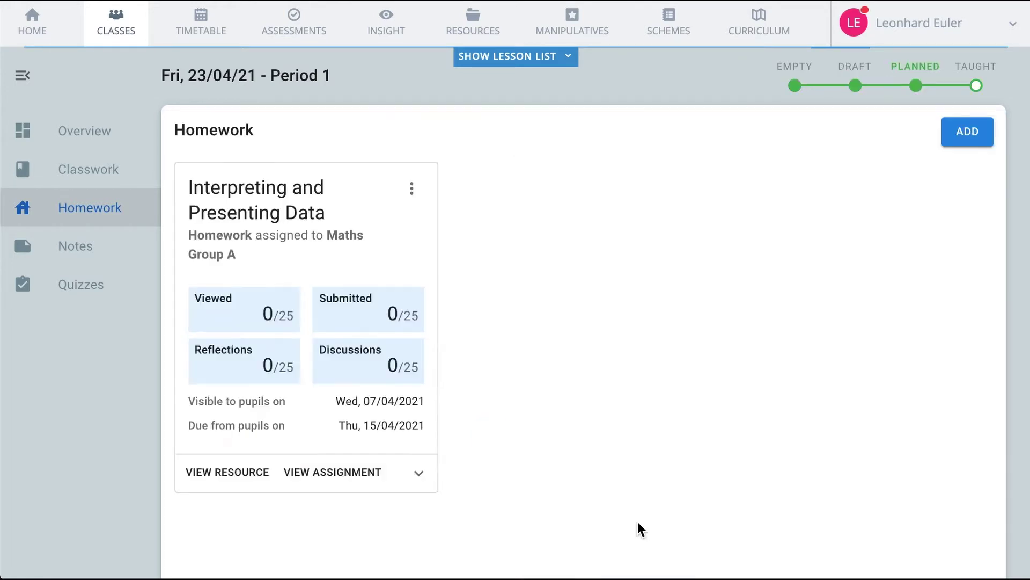
- Save the four-line lesson plan as a note on the lesson
click(106, 248)
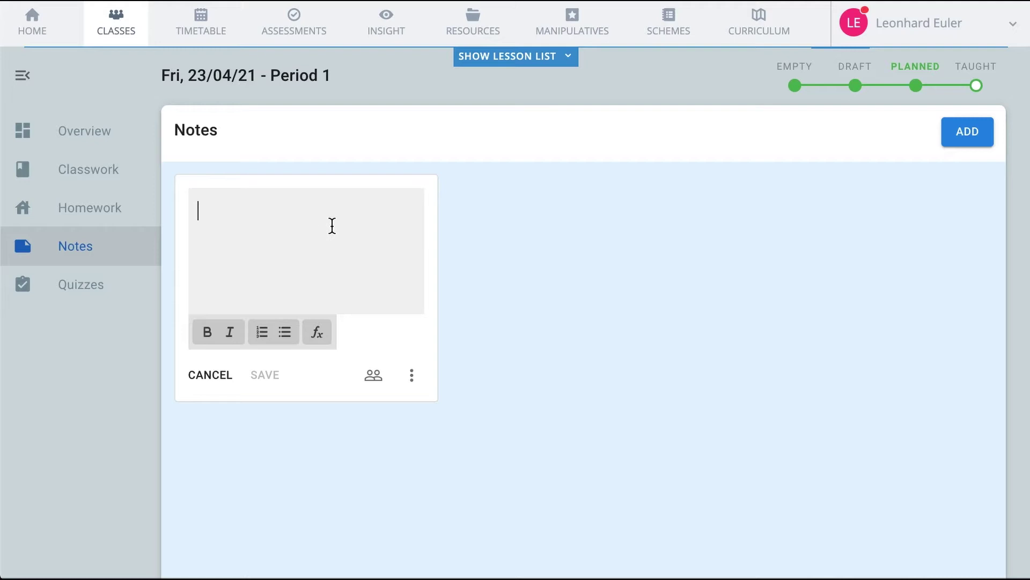
text(Lesson Plan: • Start with dynamic example questions and worked solutions • Move to tutorial video • Explore last weeks homework with the class)
click(268, 451)
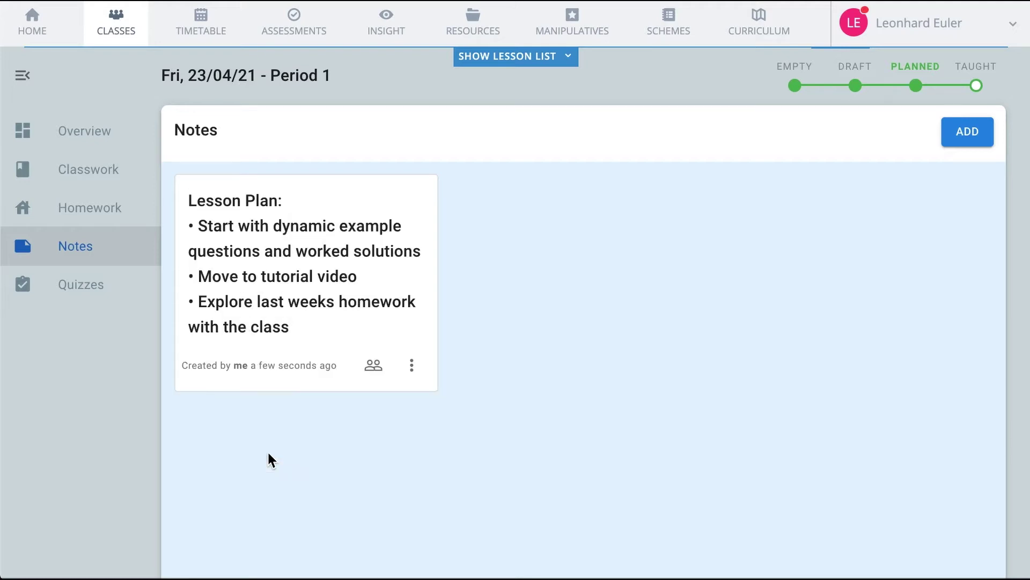
- Add a class announcement note, save it and make it visible to pupils
click(962, 129)
click(580, 215)
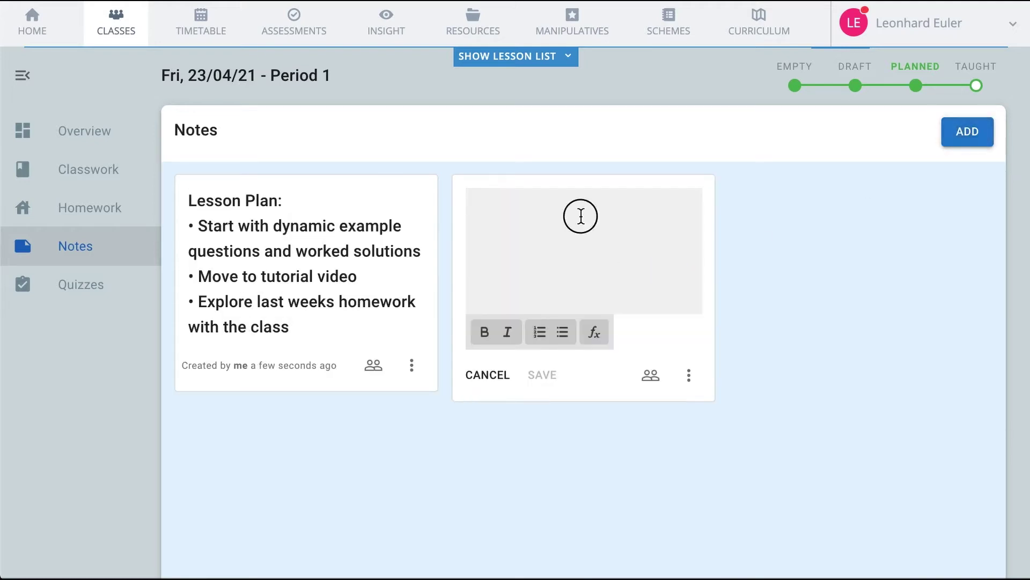
text(Class announcement! Remember to hand in last weeks homework today!)
click(541, 374)
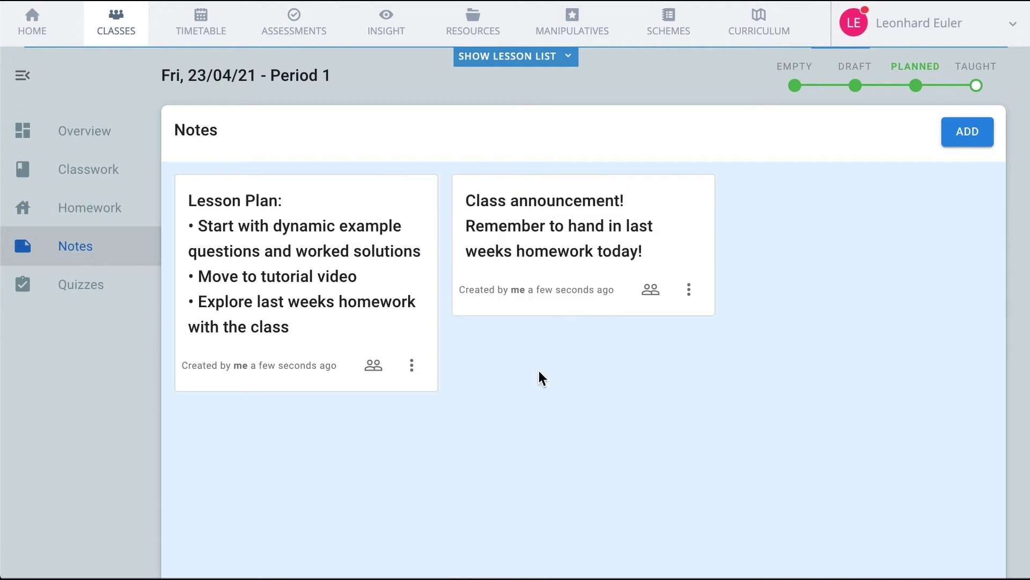
click(653, 293)
- Set up a Date Range Quiz drawing questions from the past month and confirm its content
click(127, 297)
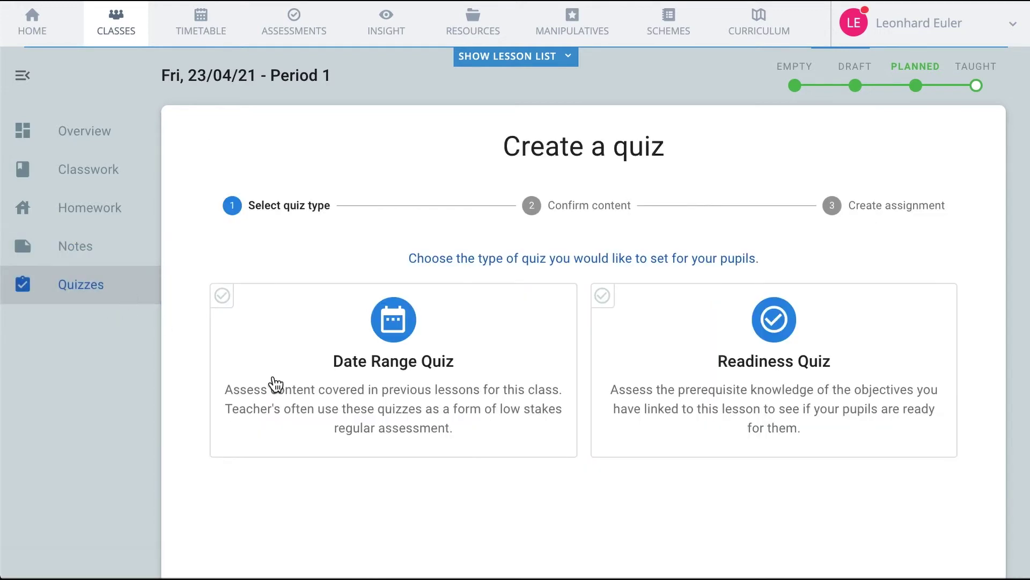
click(483, 402)
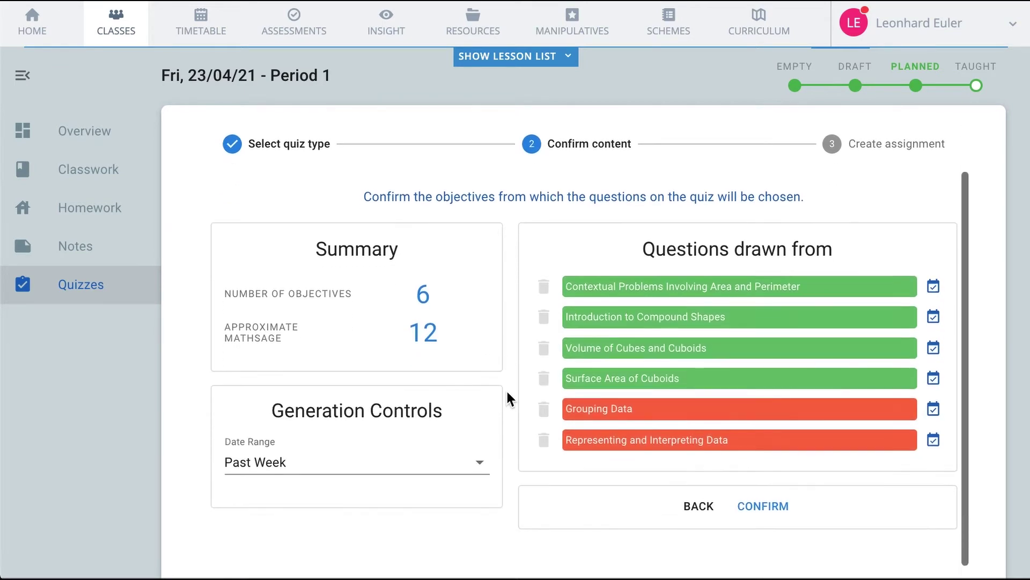
scroll(504, 400, down, 2)
click(445, 443)
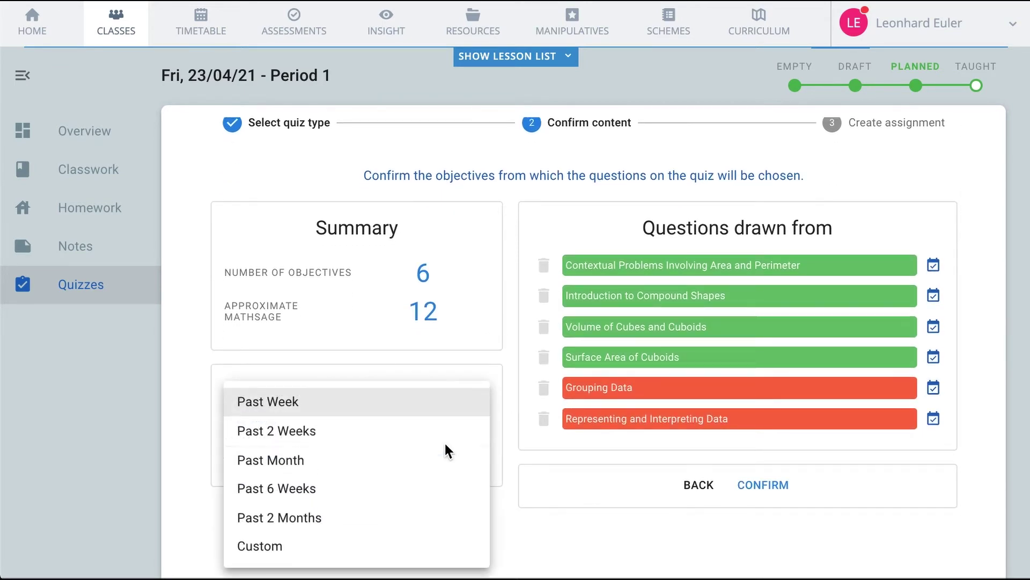
click(375, 460)
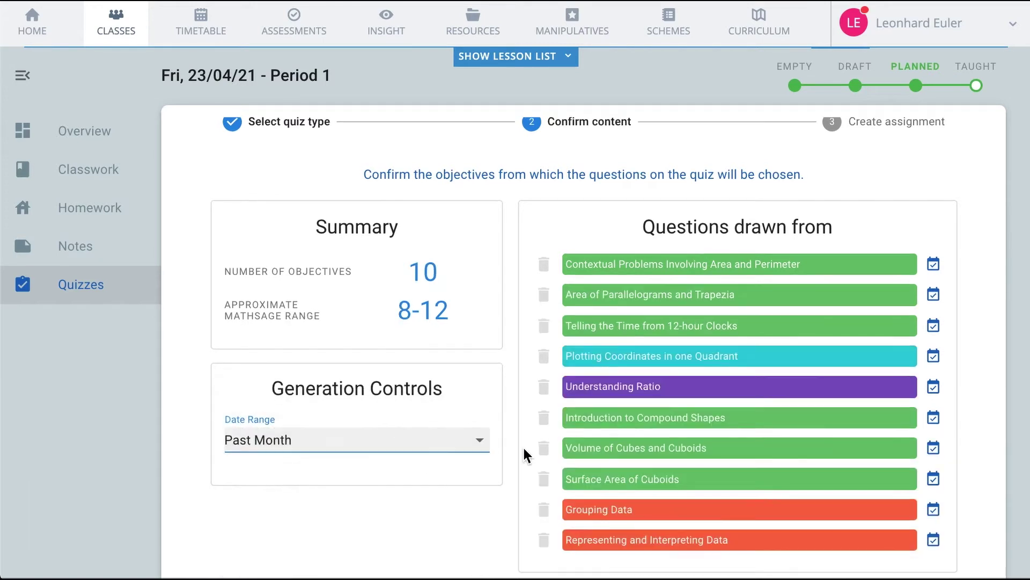
scroll(522, 449, down, 3)
scroll(524, 449, up, 4)
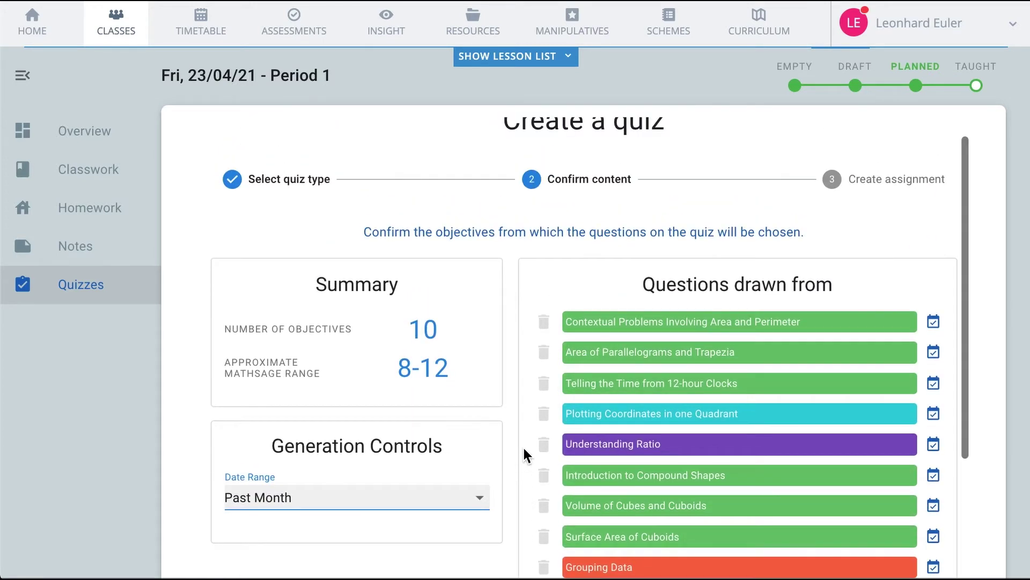
scroll(524, 451, down, 3)
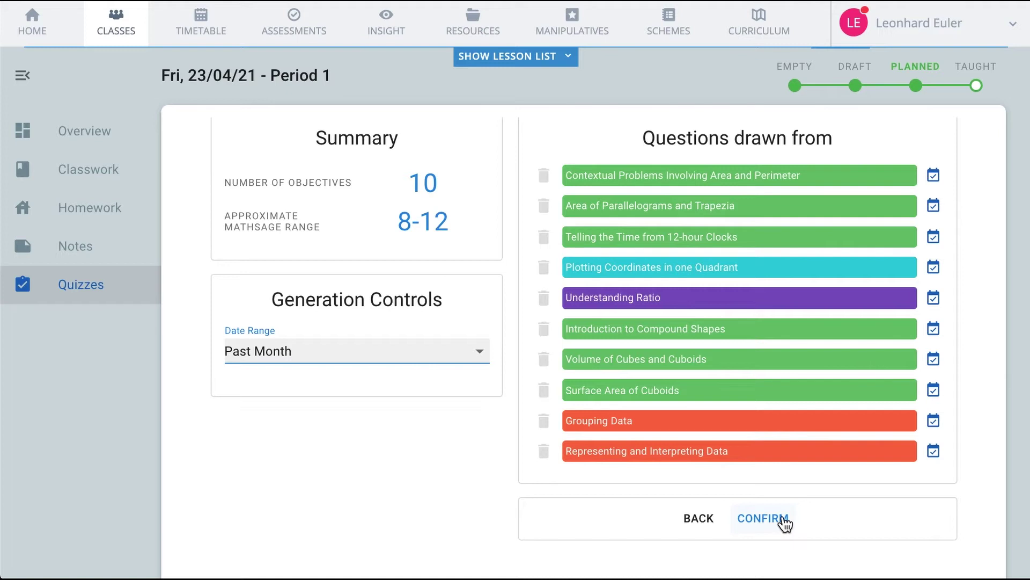
click(784, 519)
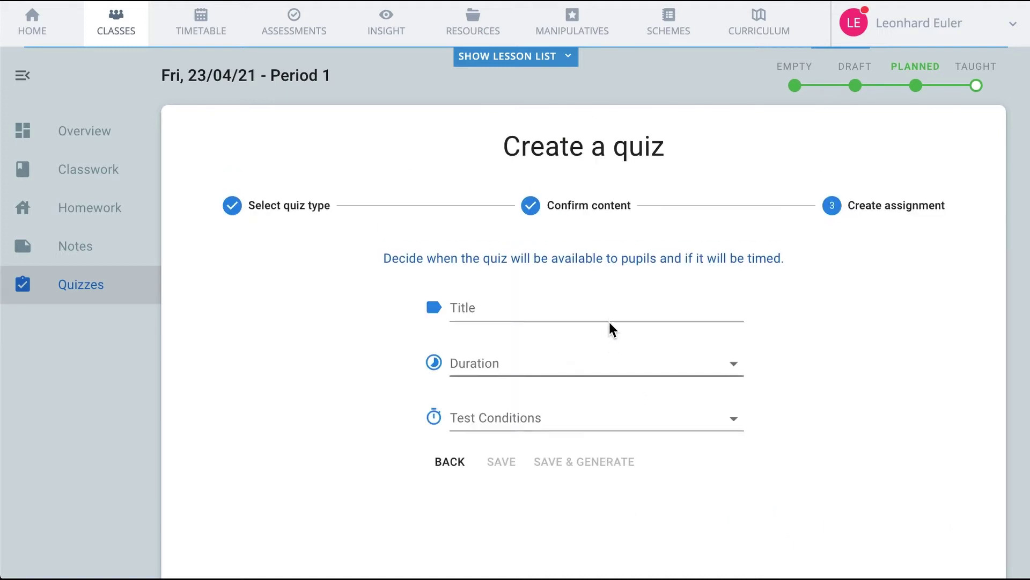
- Title the quiz 'Quiz of the week', 30 mins, test conditions disabled; generate and preview it
click(610, 310)
text(Quiz of the week)
click(596, 364)
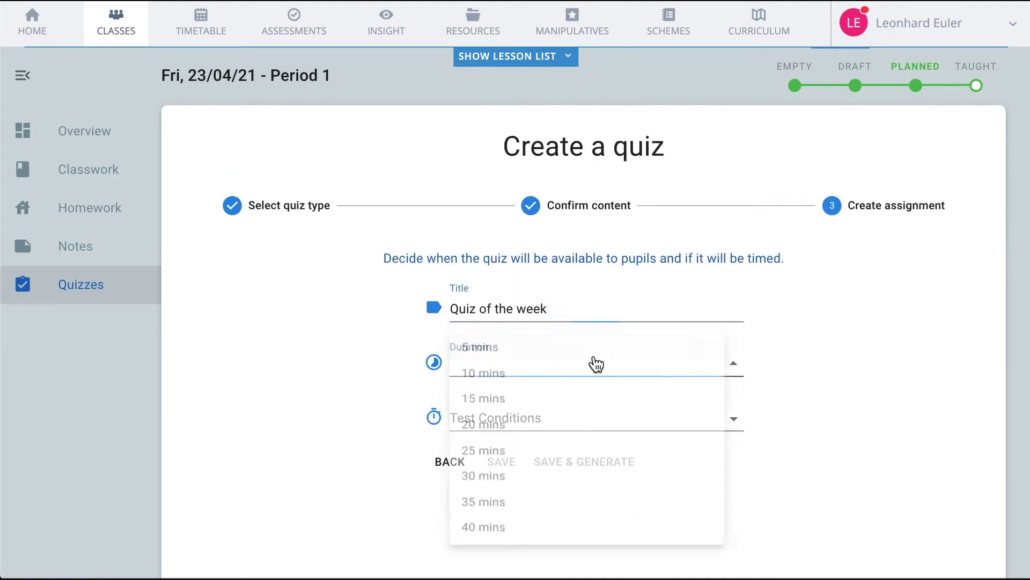
click(521, 491)
click(570, 430)
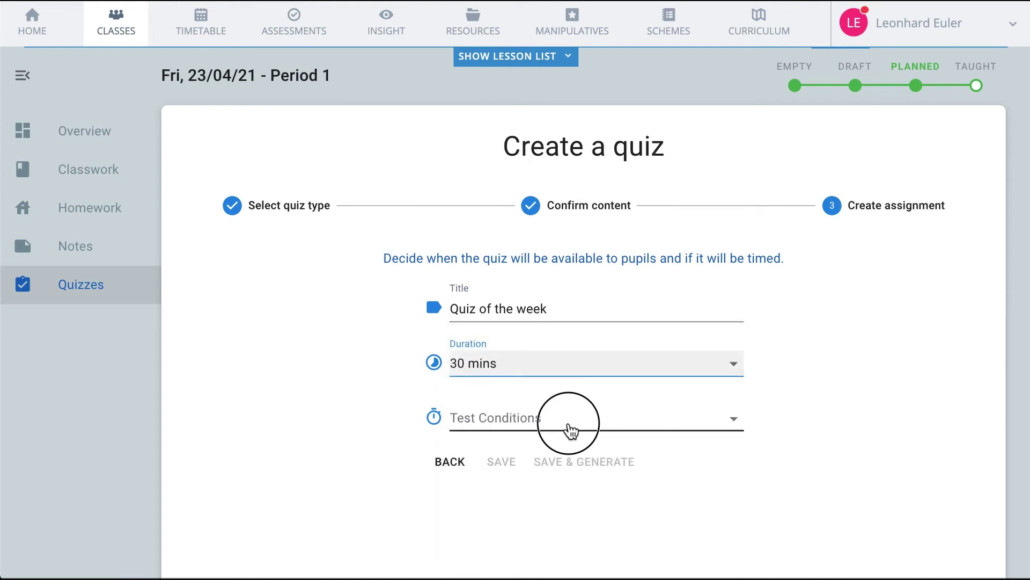
click(558, 481)
click(594, 461)
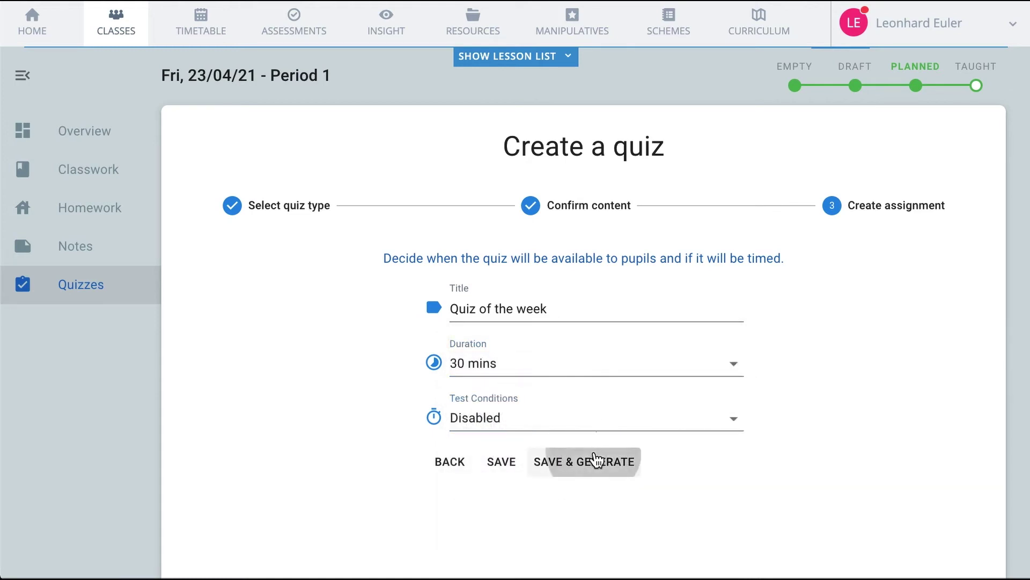
click(217, 307)
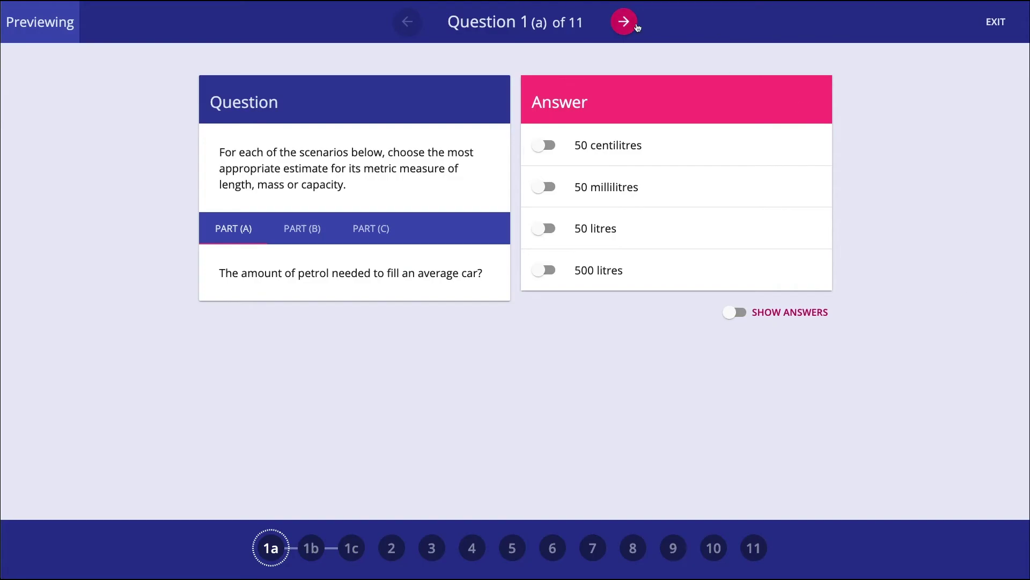
click(626, 22)
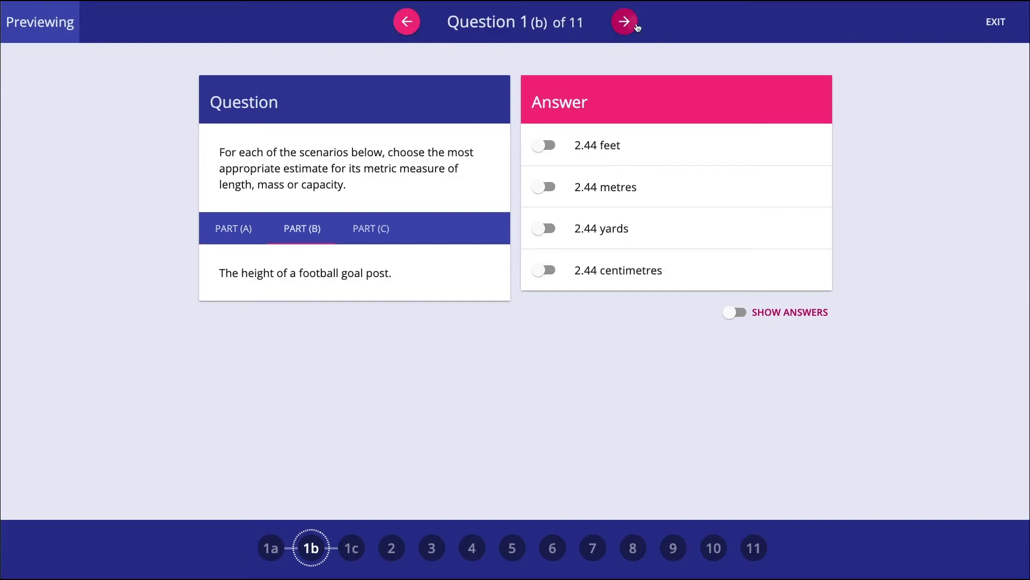
click(636, 24)
click(785, 311)
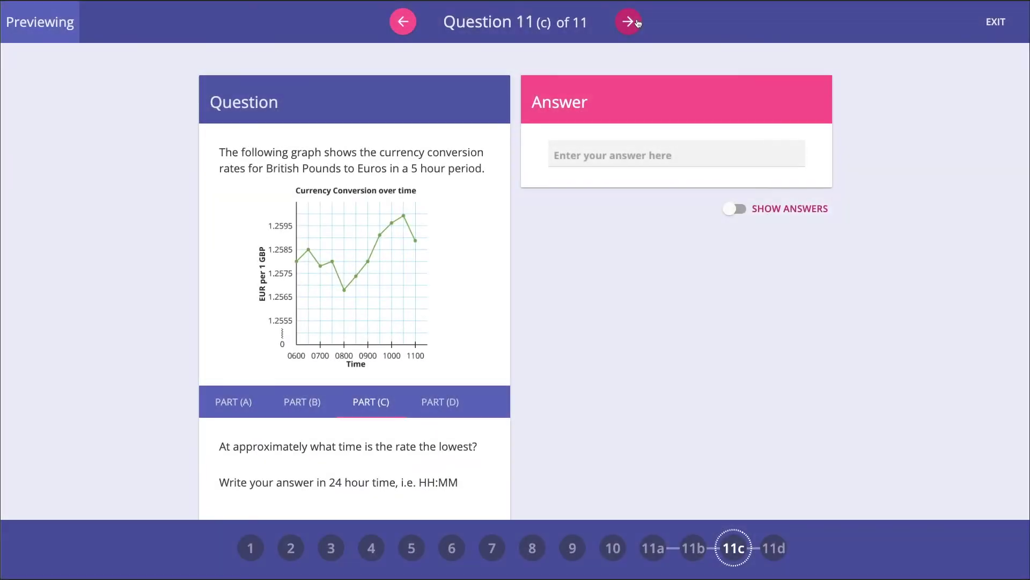
click(628, 22)
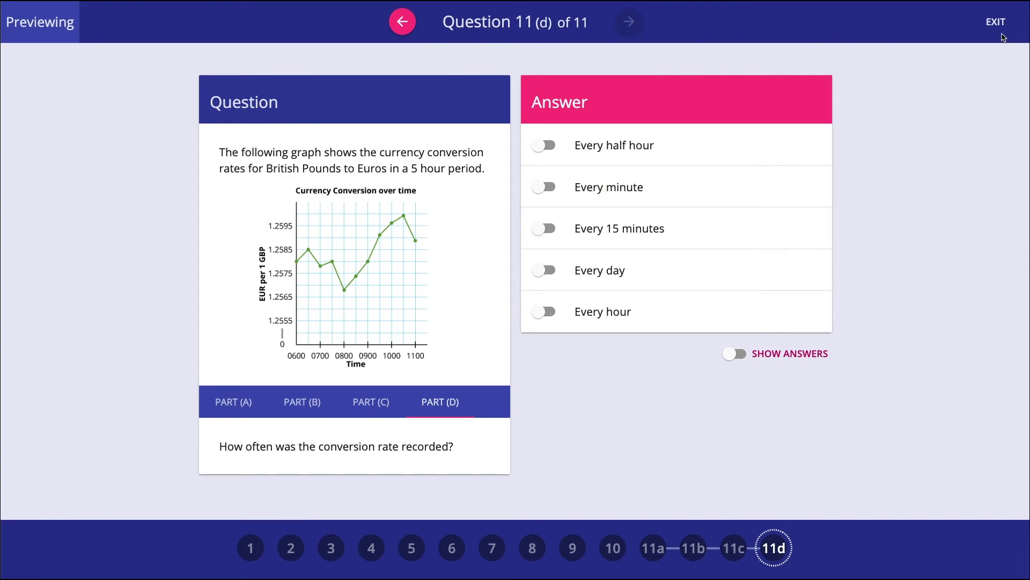
click(997, 22)
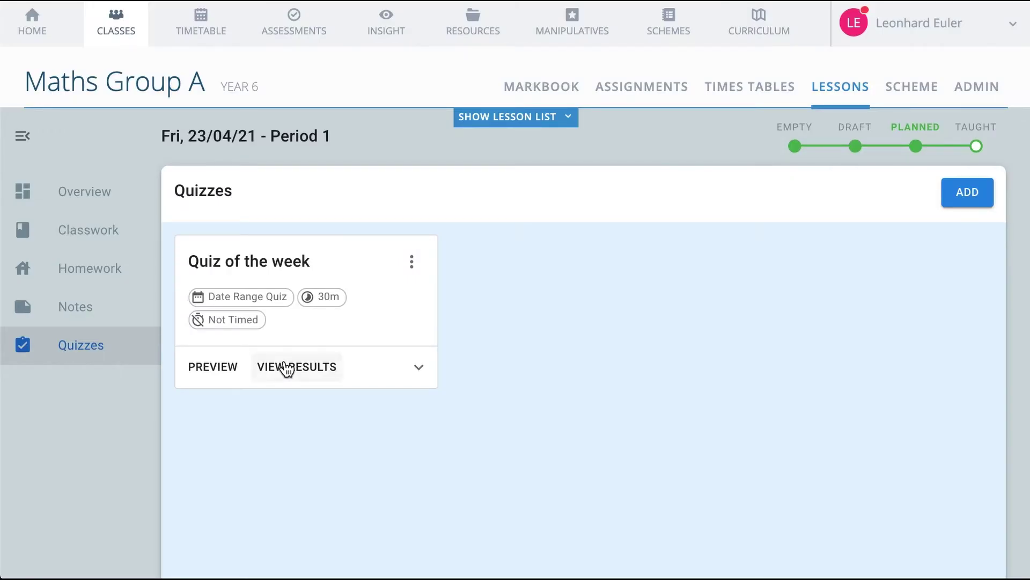
- Open the quiz results for class 8Ma1 and scroll through them
click(325, 368)
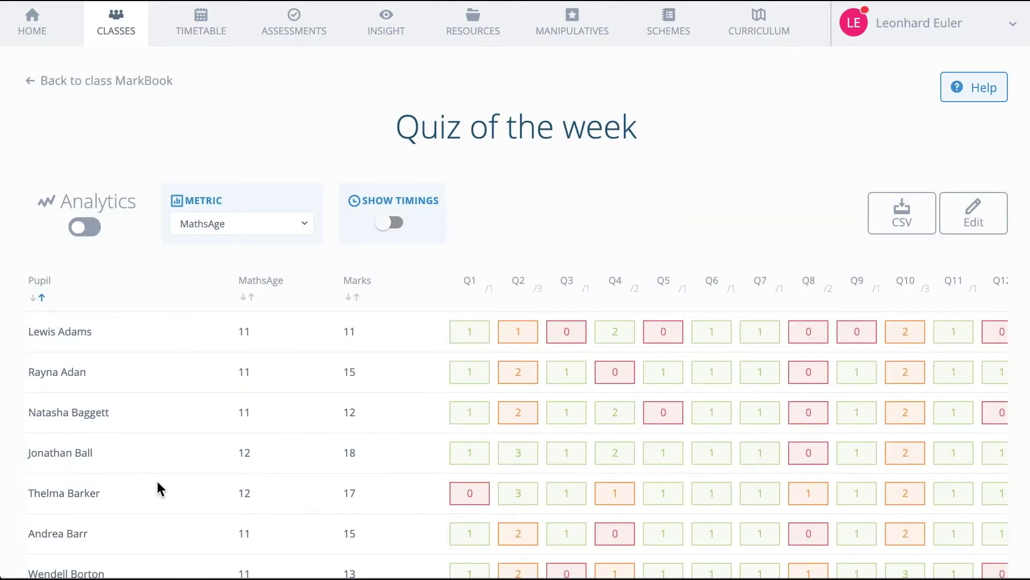
scroll(157, 483, down, 3)
scroll(156, 485, up, 3)
- Switch to per-objective Analytics and show results for two individual pupils, then return to the grid
click(84, 231)
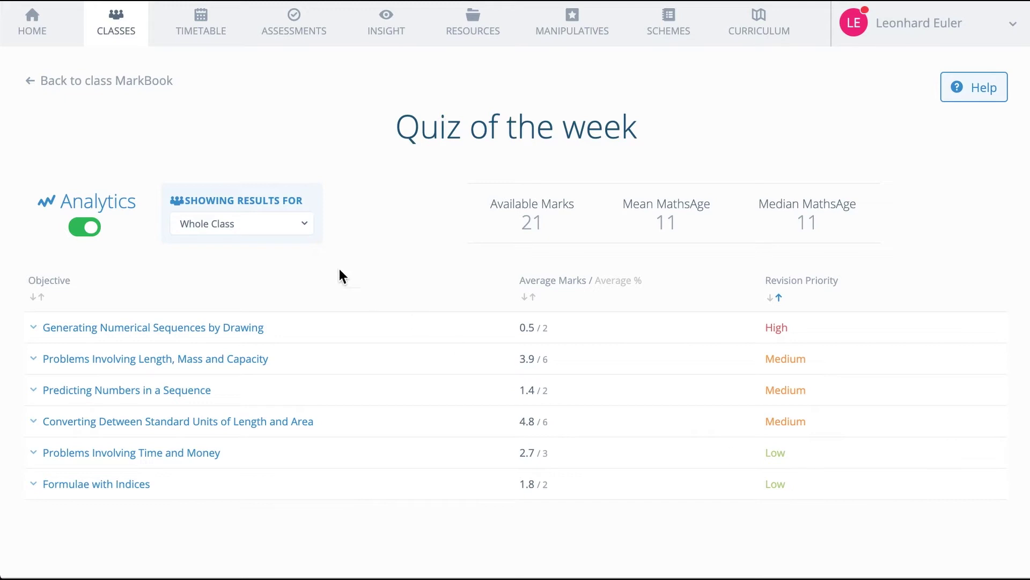
click(261, 225)
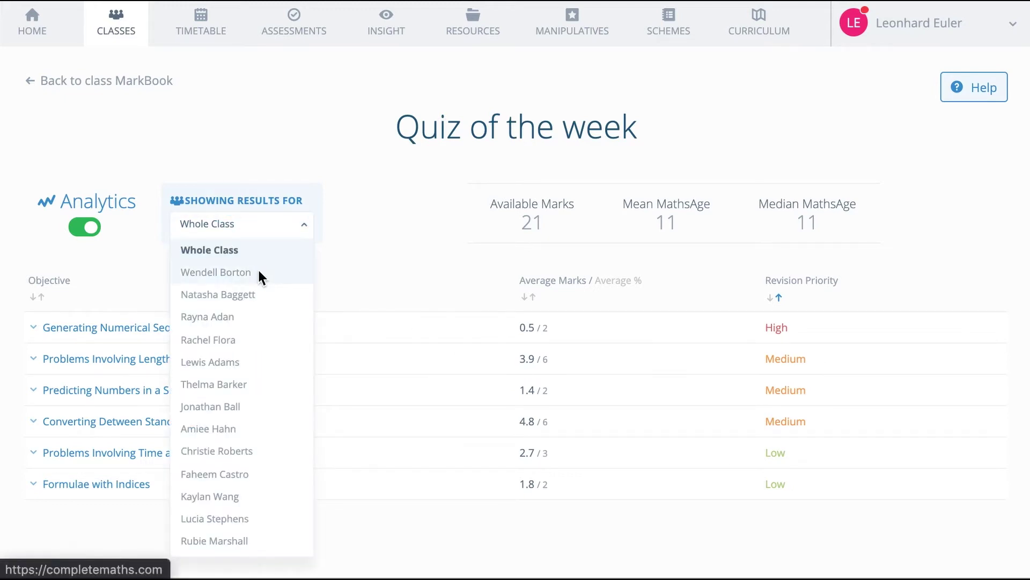
click(258, 273)
click(265, 230)
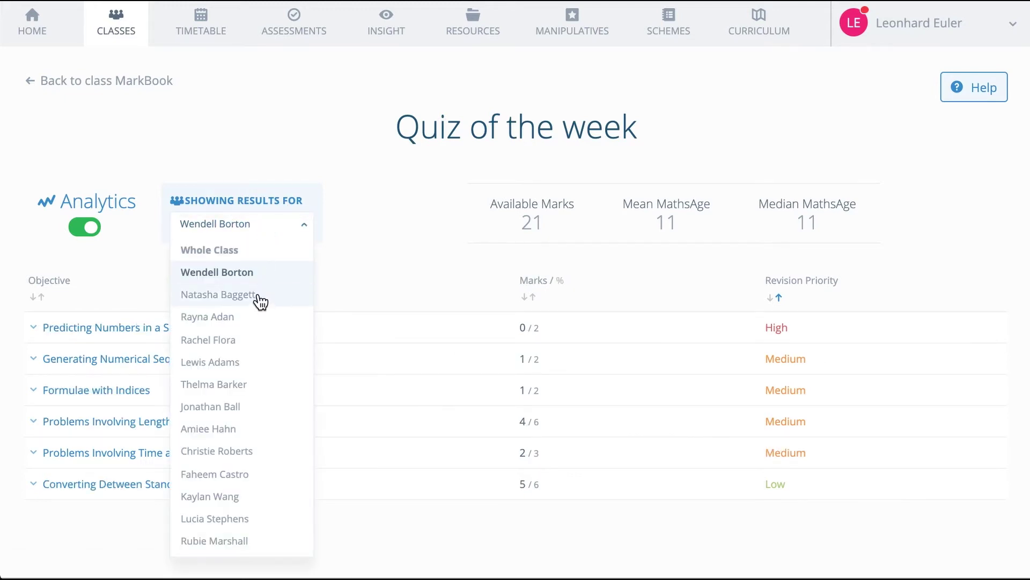
click(261, 298)
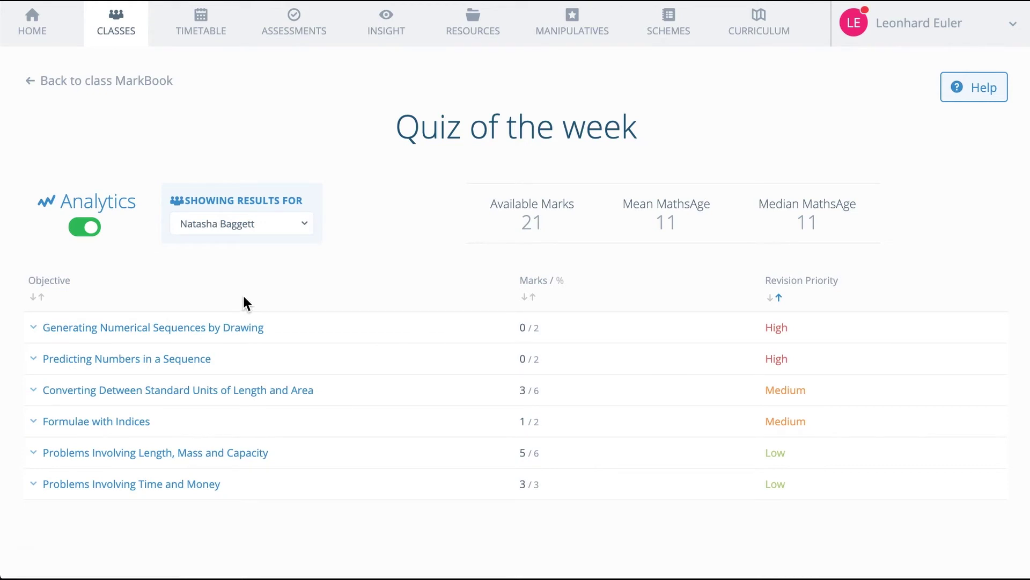
click(91, 230)
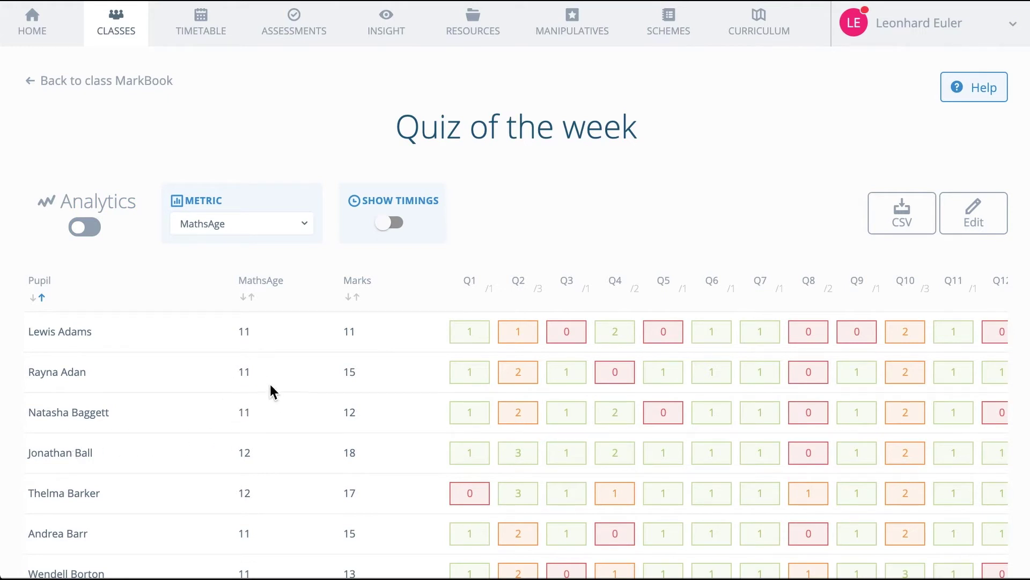
- Check the available result metrics without changing them, then return to the class MarkBook
click(265, 231)
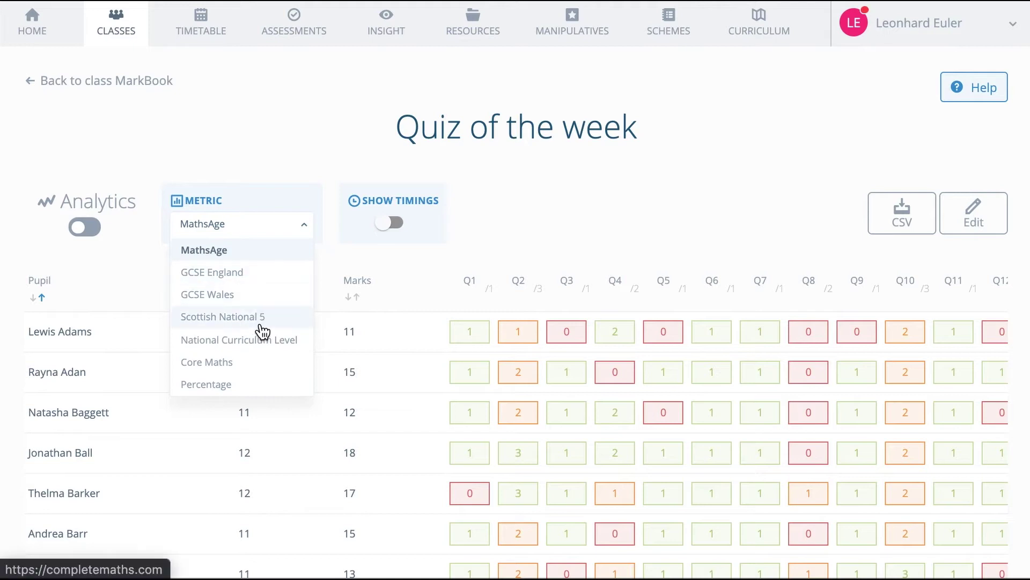
click(399, 275)
click(105, 82)
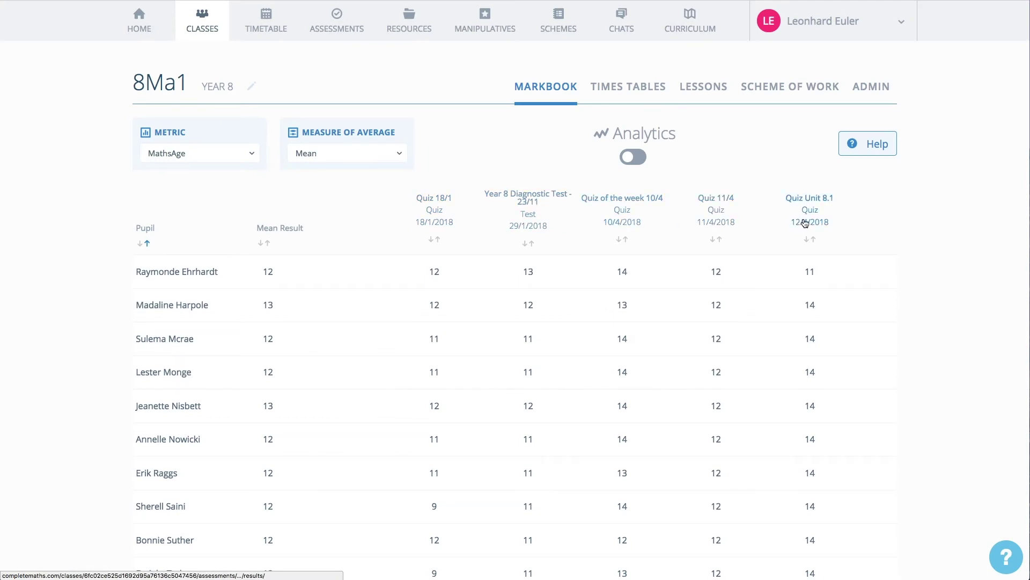
- Open the 8Ma1 class analytics dashboard and scroll down through it
click(633, 157)
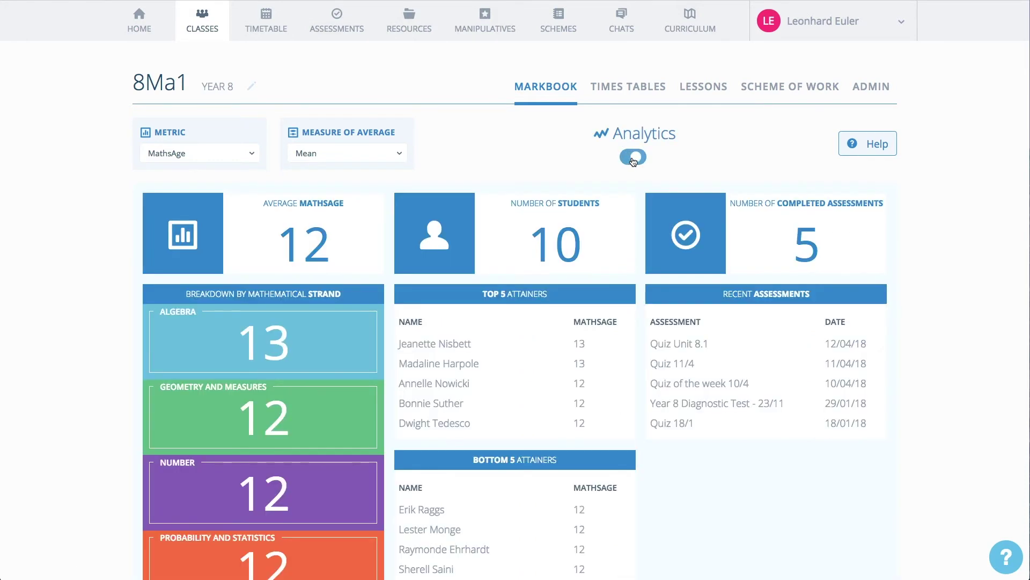
scroll(635, 214, down, 3)
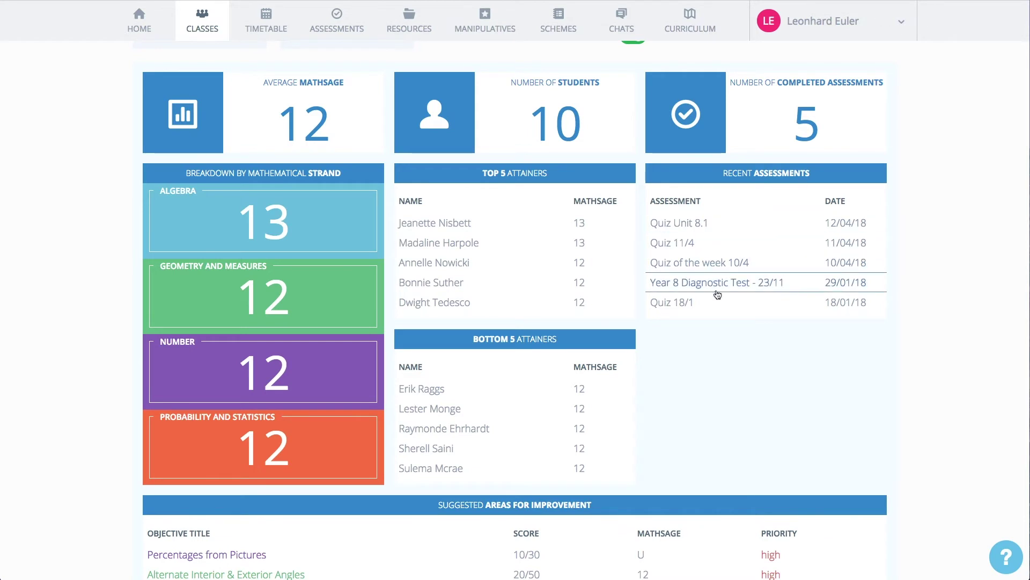
scroll(718, 322, down, 5)
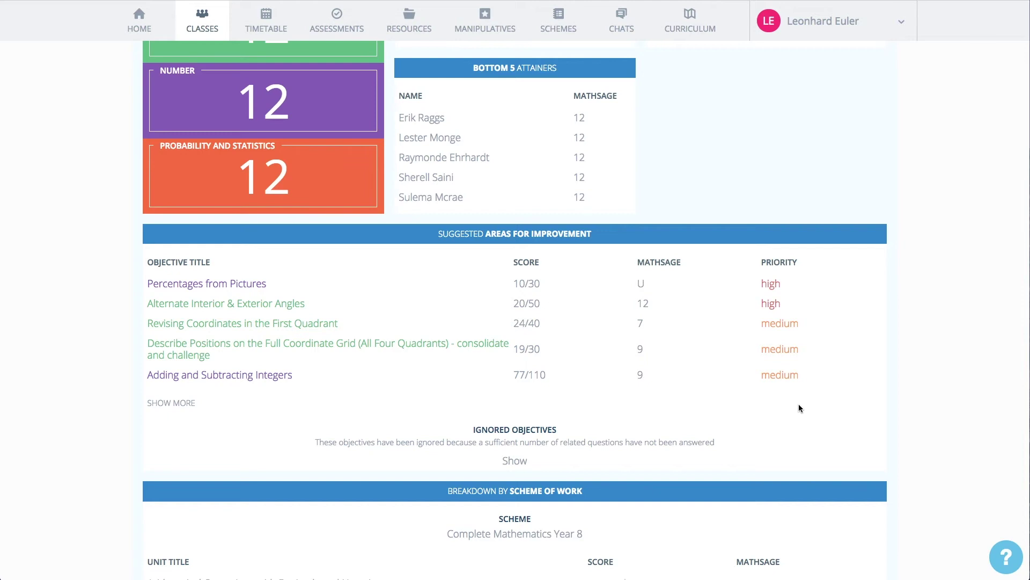
- Expand Suggested Areas for improvement, then shrink it back to five rows and scroll the page
click(168, 404)
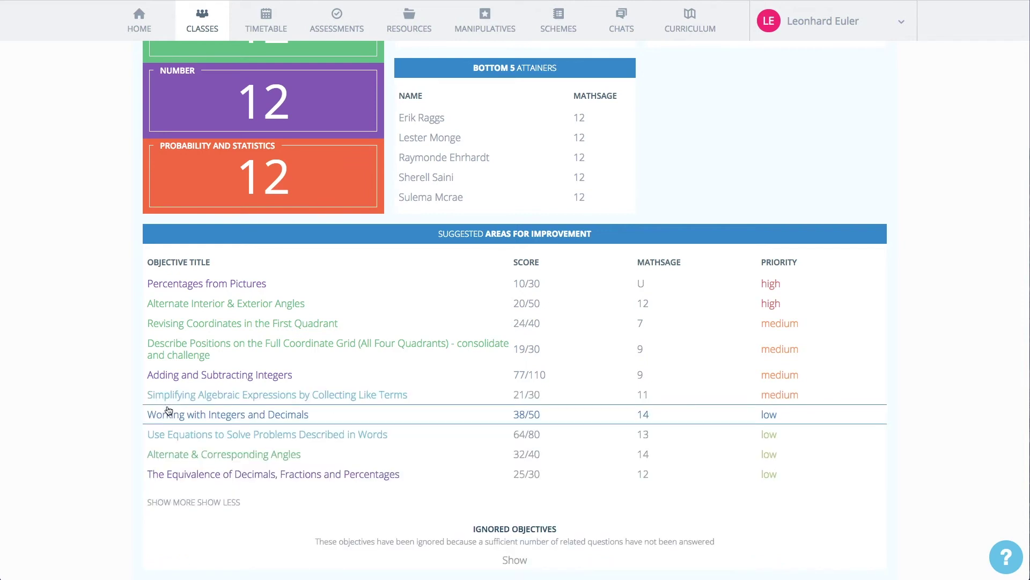
click(224, 502)
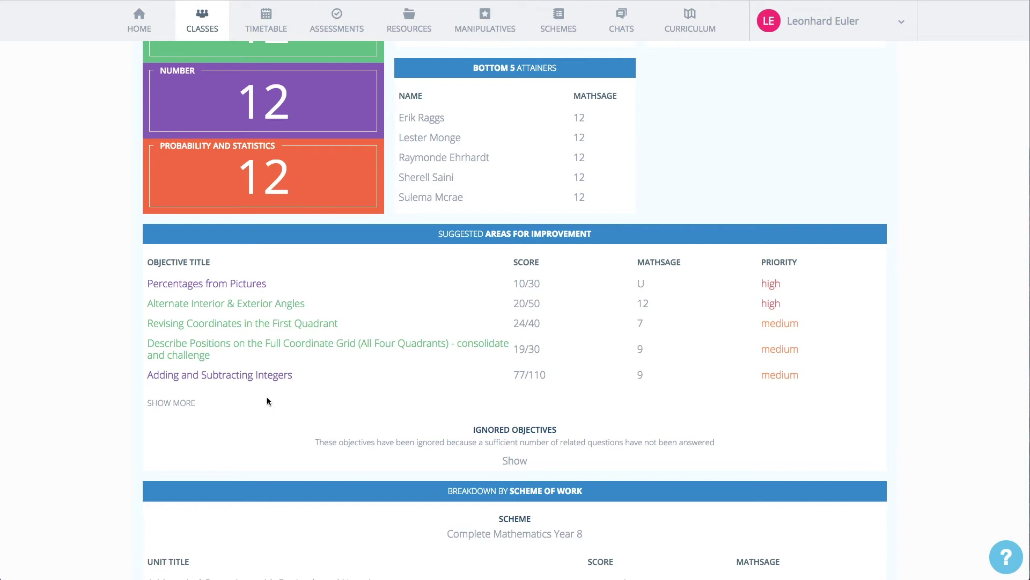
scroll(266, 397, down, 4)
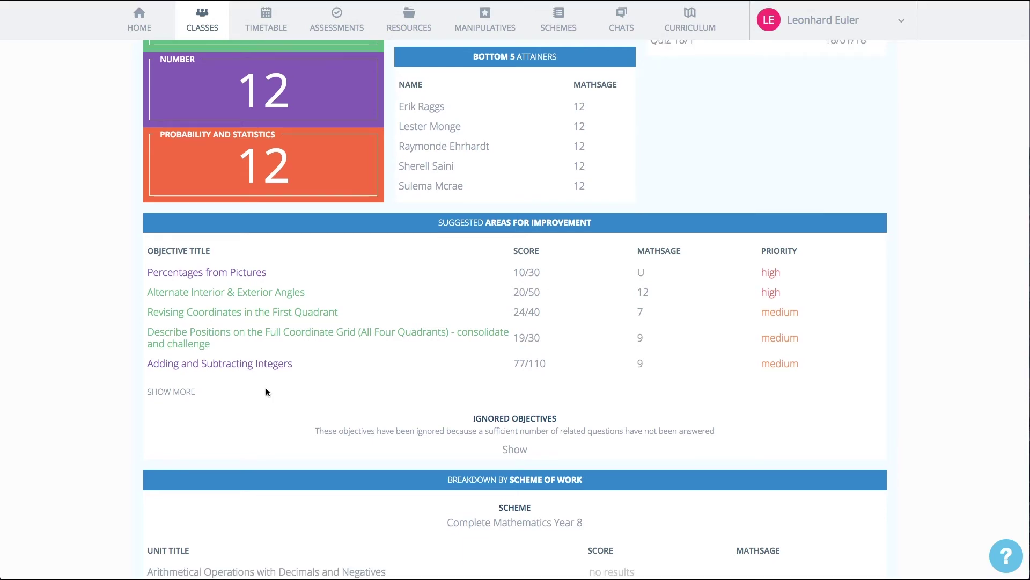
scroll(266, 391, down, 5)
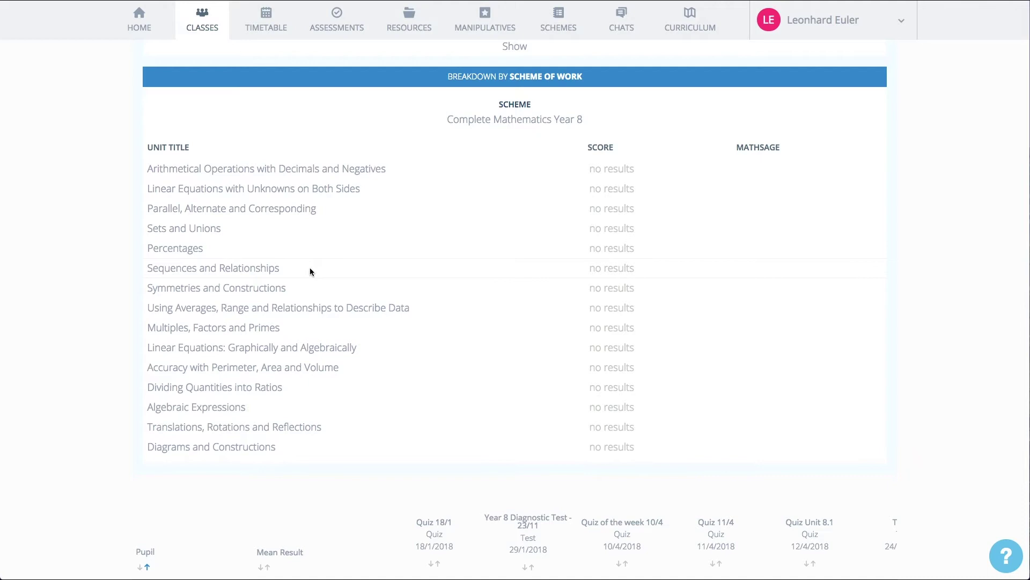
scroll(310, 271, up, 3)
scroll(310, 268, up, 10)
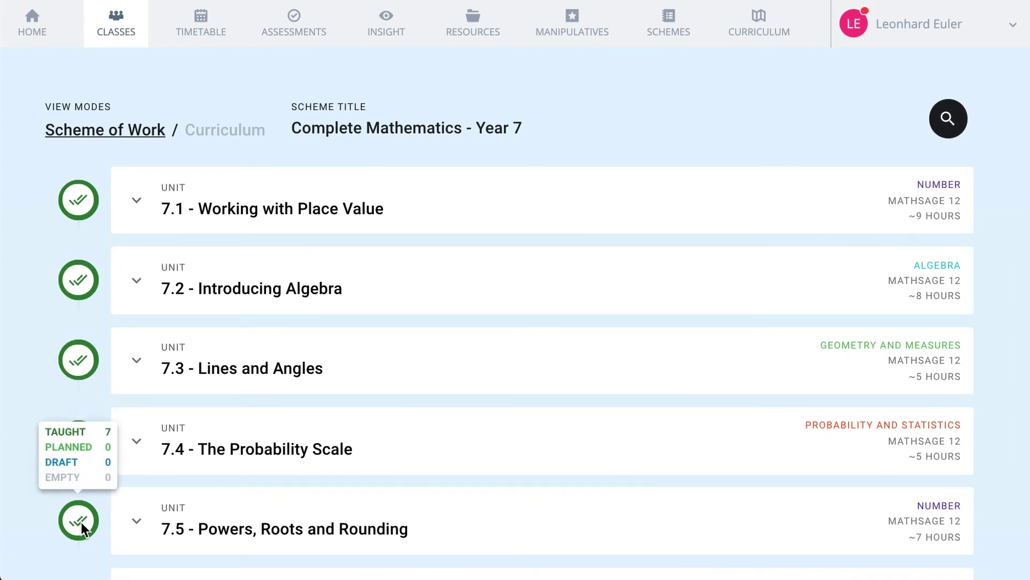
- Expand unit 7.9 in the Year 7 scheme of work to view its statements and objectives
scroll(82, 522, down, 10)
click(139, 260)
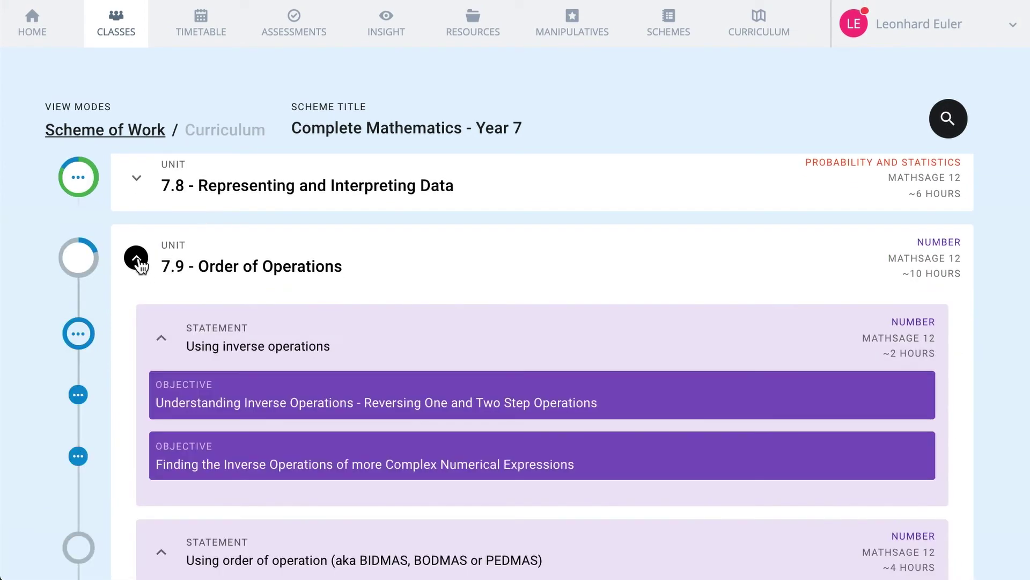
scroll(143, 210, down, 5)
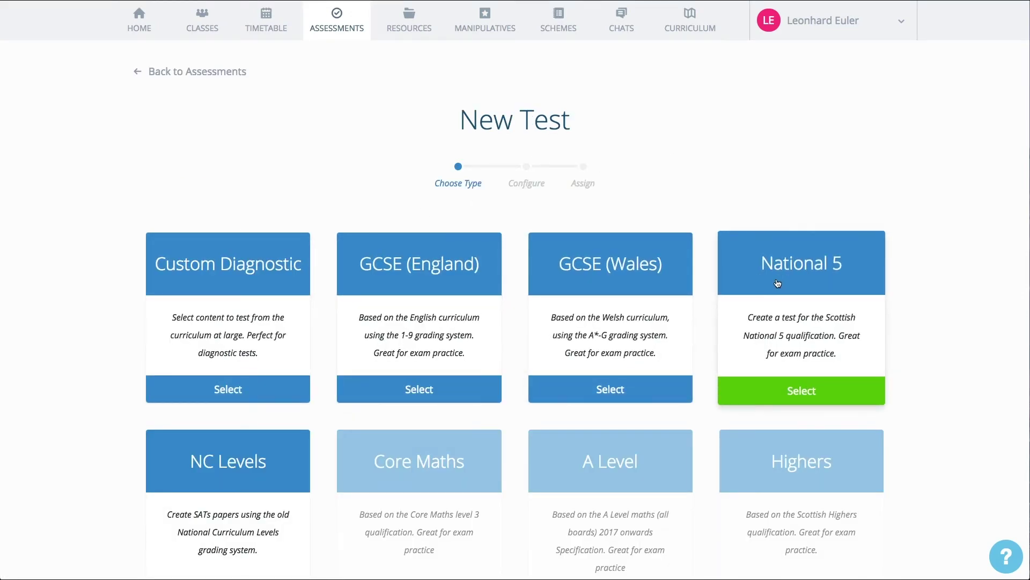
- Create GCSE (England) test 'Test 1' for 8MA1 and 8MA2, available 17/04/2018, due 24/04/2018
click(442, 313)
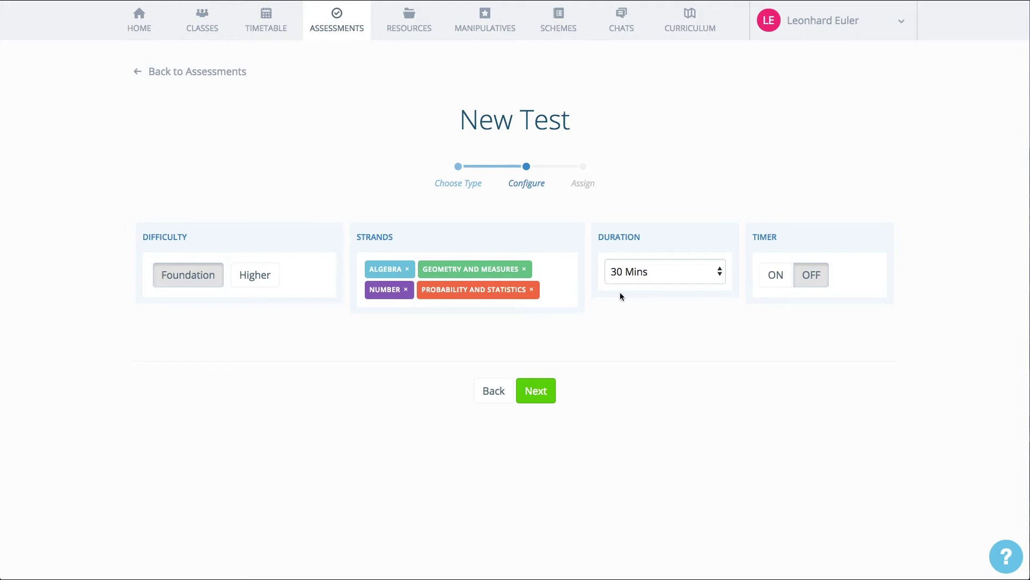
click(536, 392)
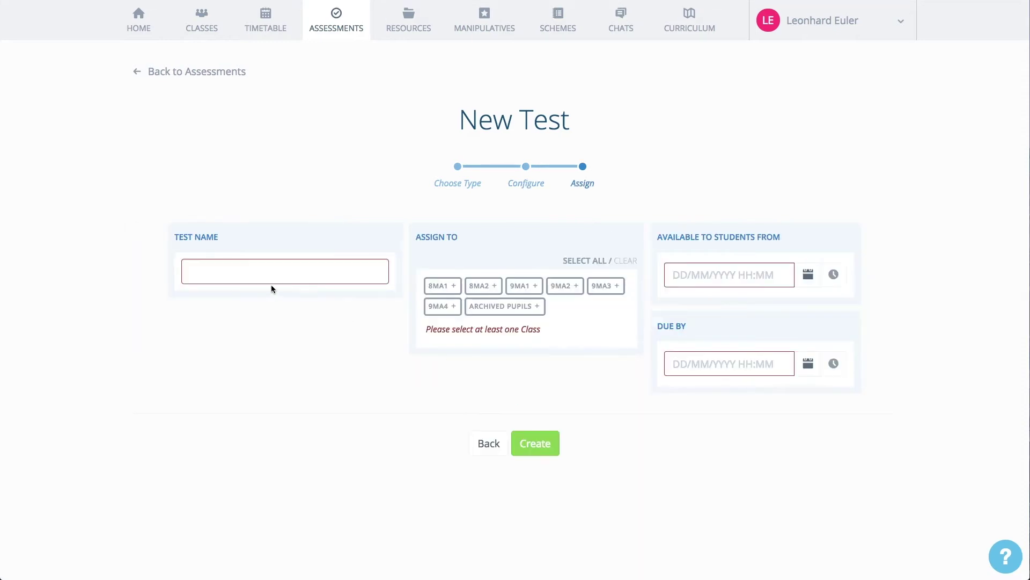
click(278, 278)
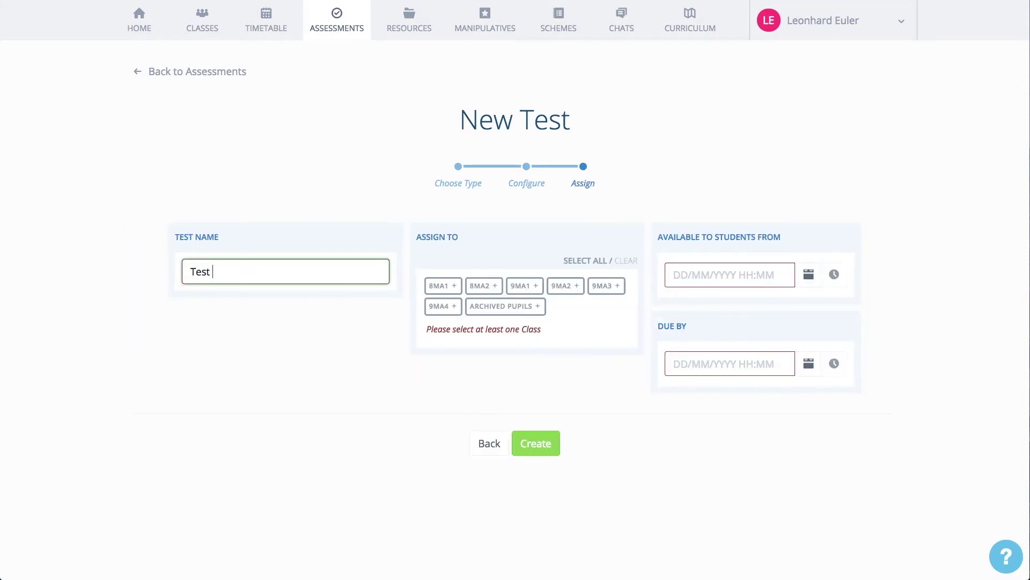
click(452, 287)
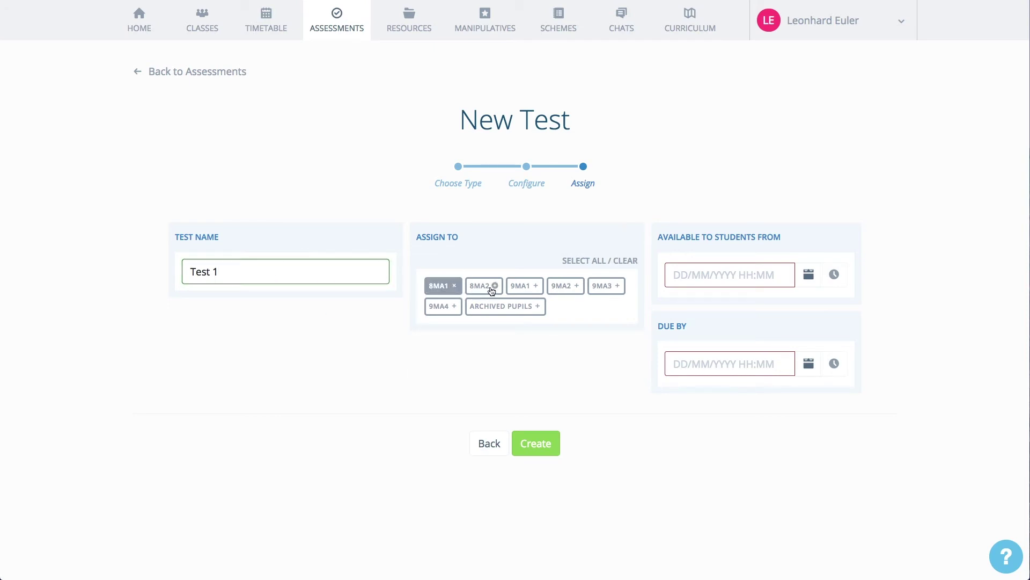
click(493, 285)
click(704, 274)
click(733, 397)
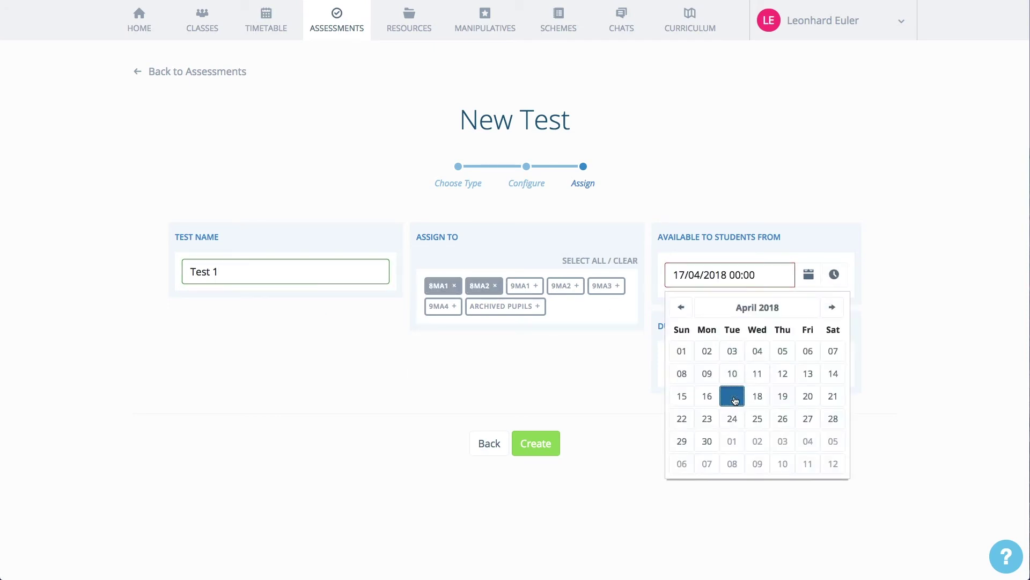
click(743, 358)
click(732, 507)
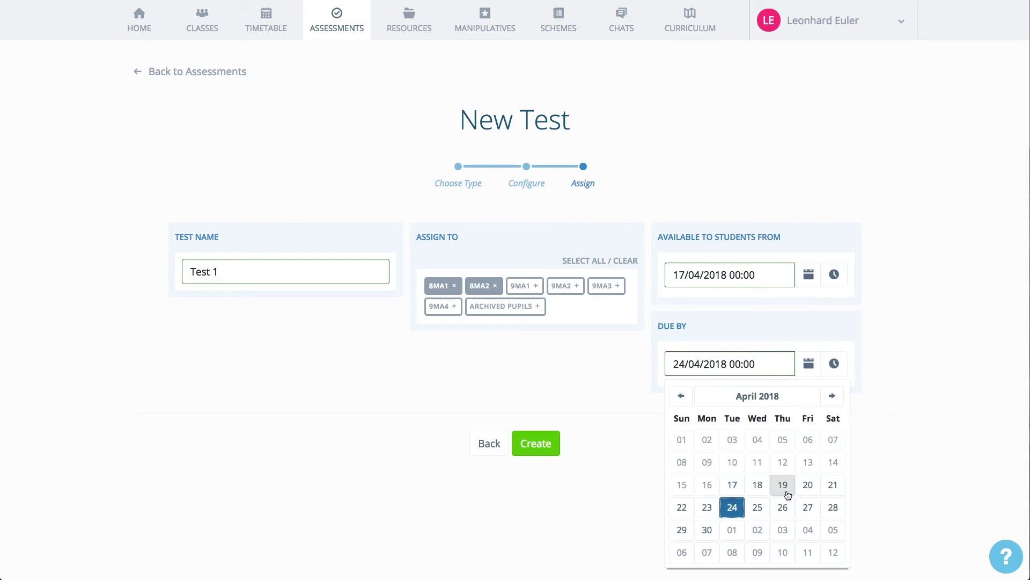
click(537, 439)
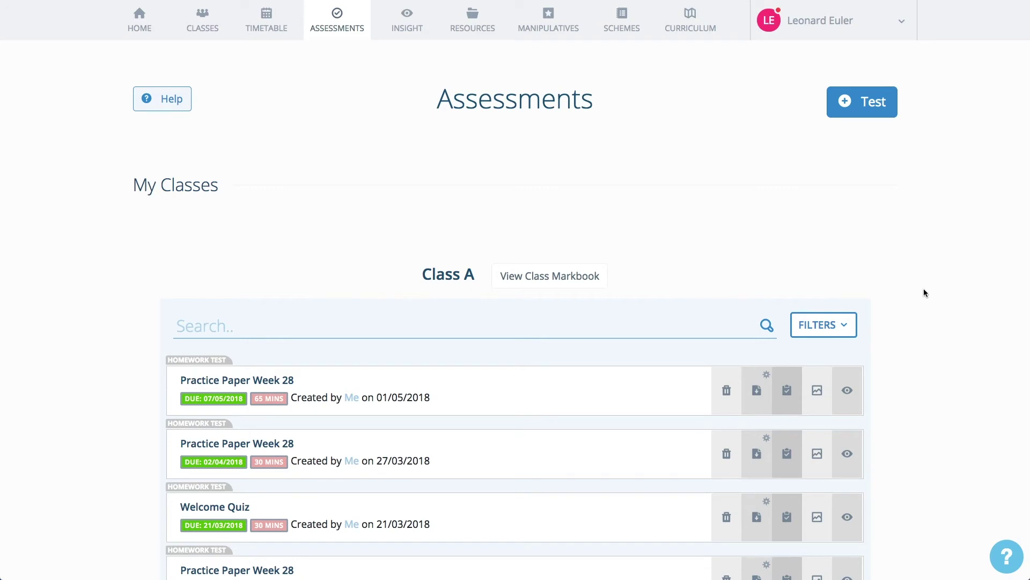
- Scroll down through the Assessments class lists and back to the top
scroll(923, 289, down, 8)
scroll(565, 359, down, 3)
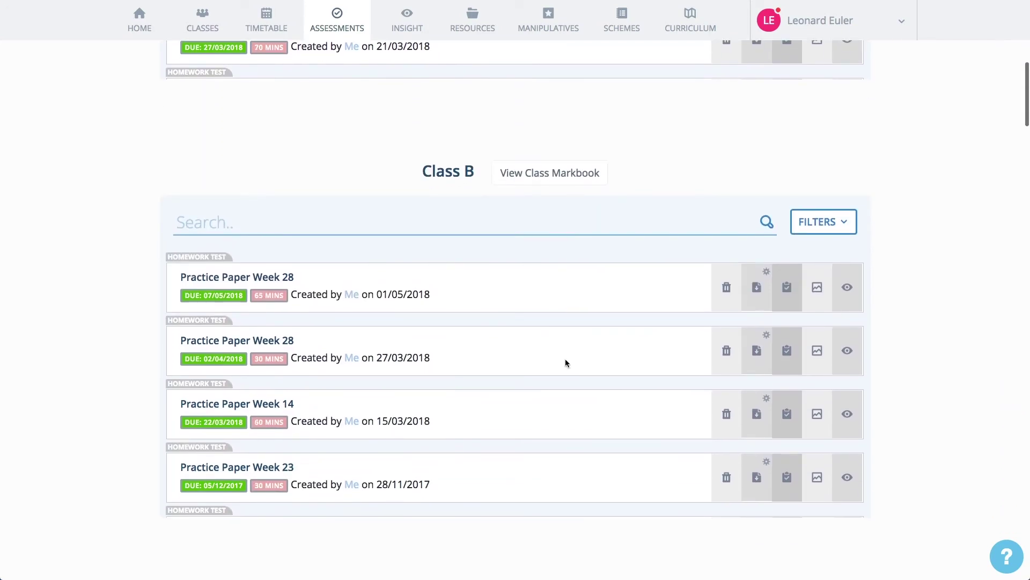
scroll(559, 359, up, 7)
scroll(638, 338, up, 4)
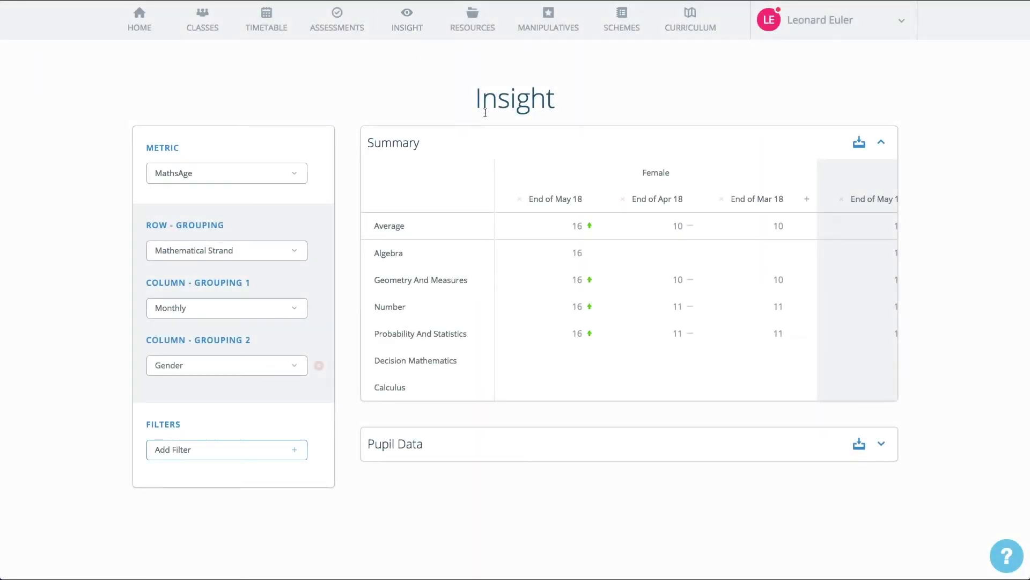
- Browse the Column - Grouping 1 options for Pupil Details and Date unchanged, then scroll the Summary table
click(280, 315)
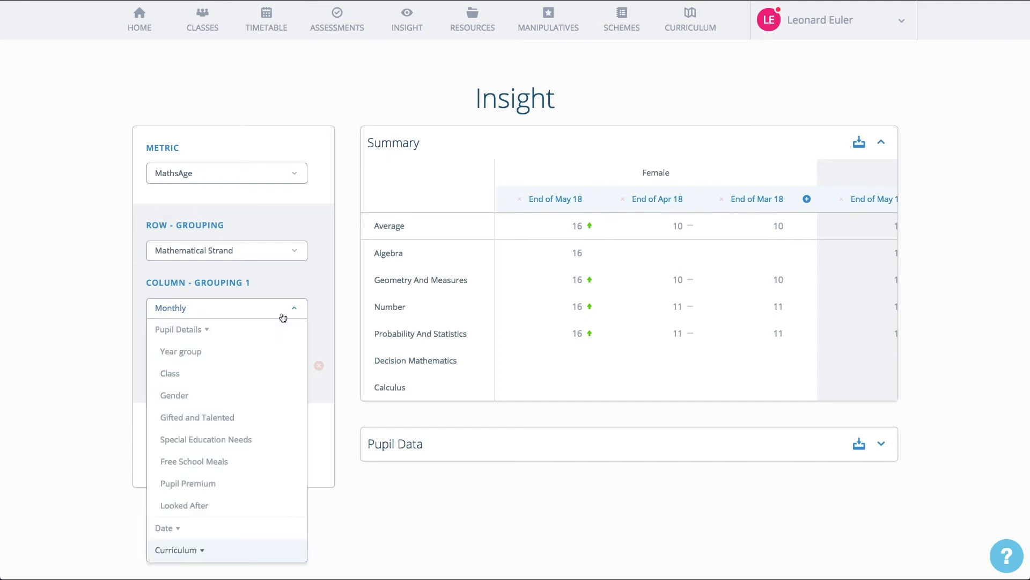
click(213, 331)
click(210, 354)
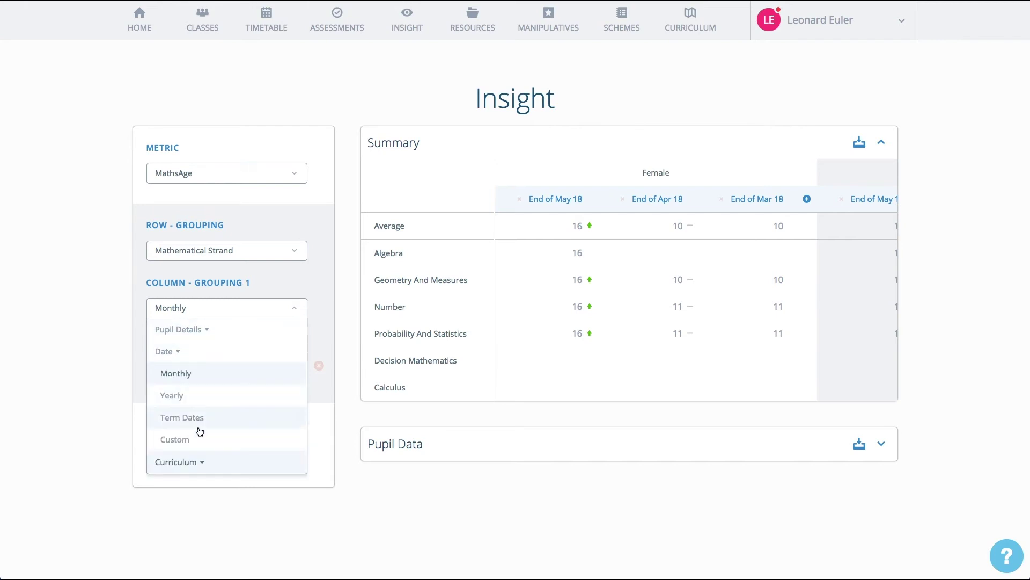
click(209, 357)
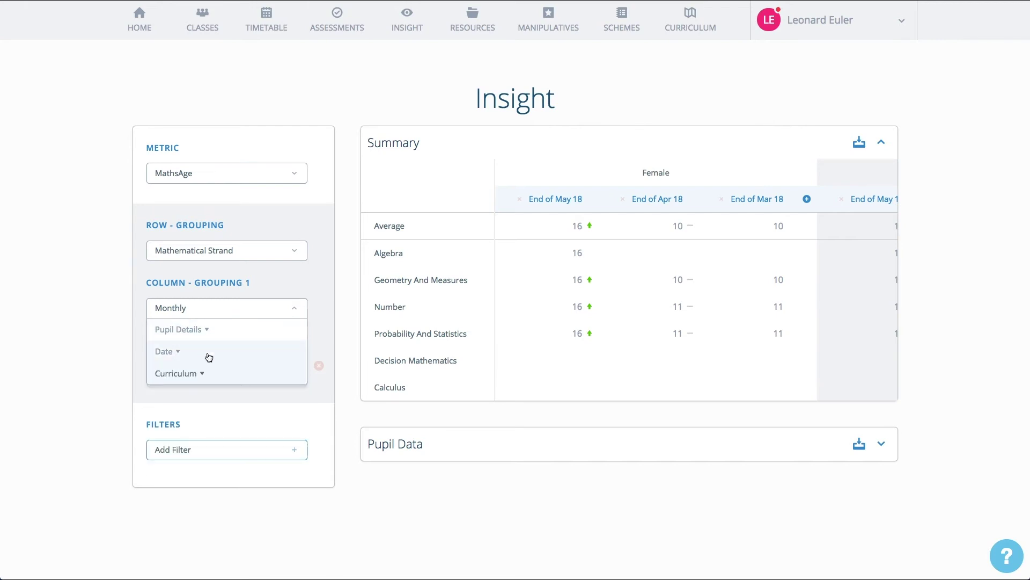
click(253, 310)
scroll(805, 276, right, 3)
scroll(807, 278, left, 5)
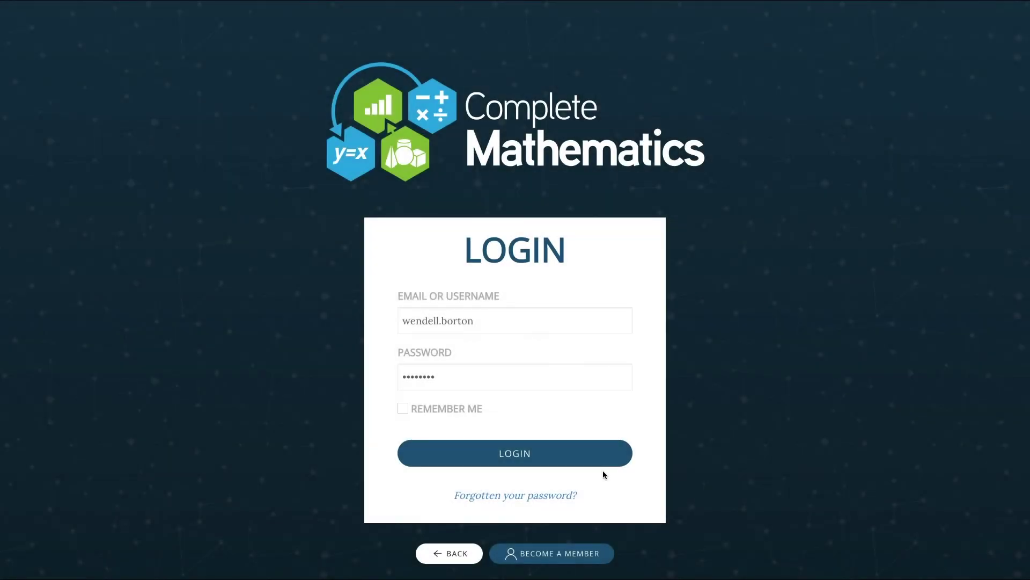
- Log in as the pupil and view the weekly timetable before returning Home
click(596, 454)
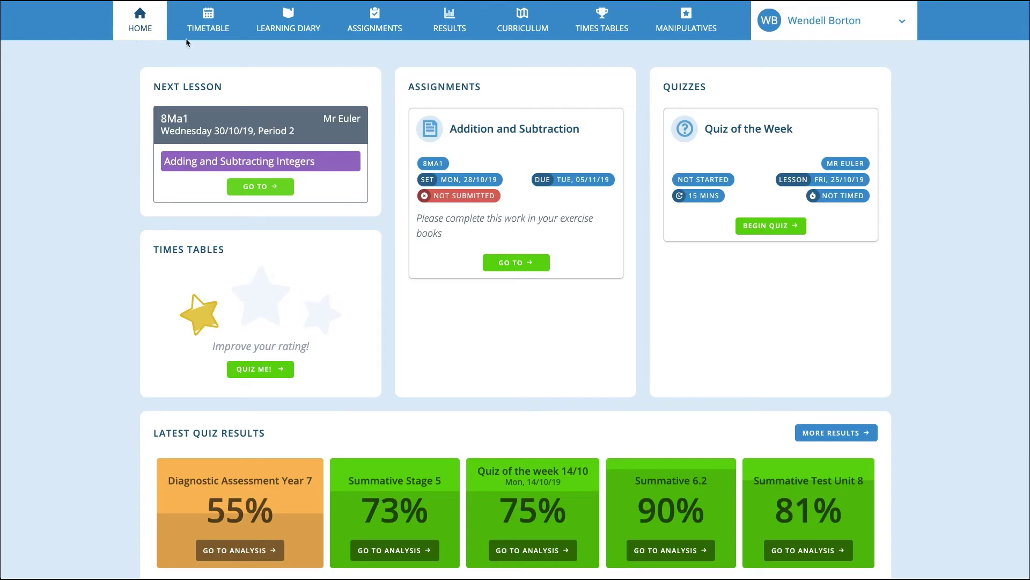
click(209, 20)
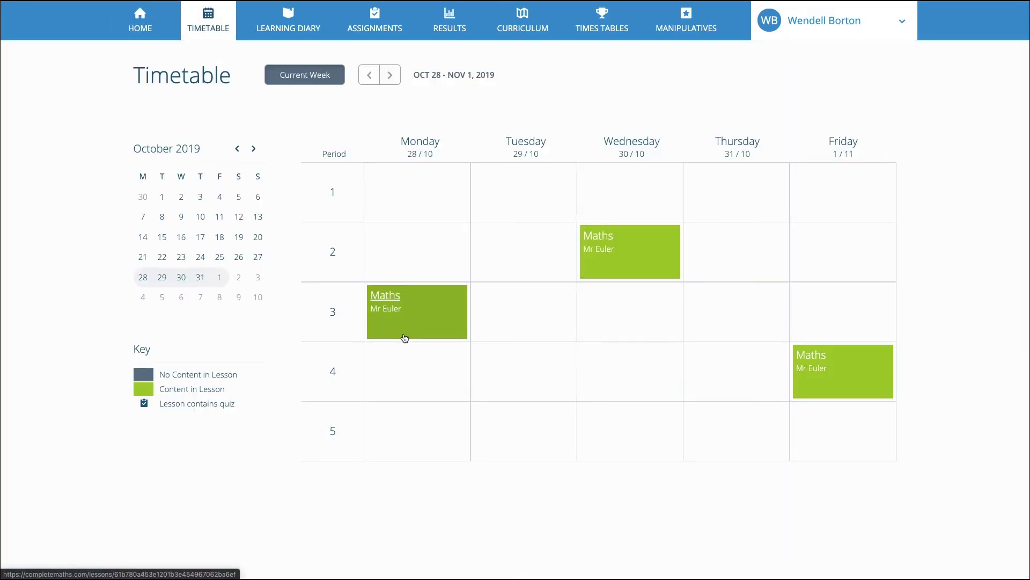
click(140, 21)
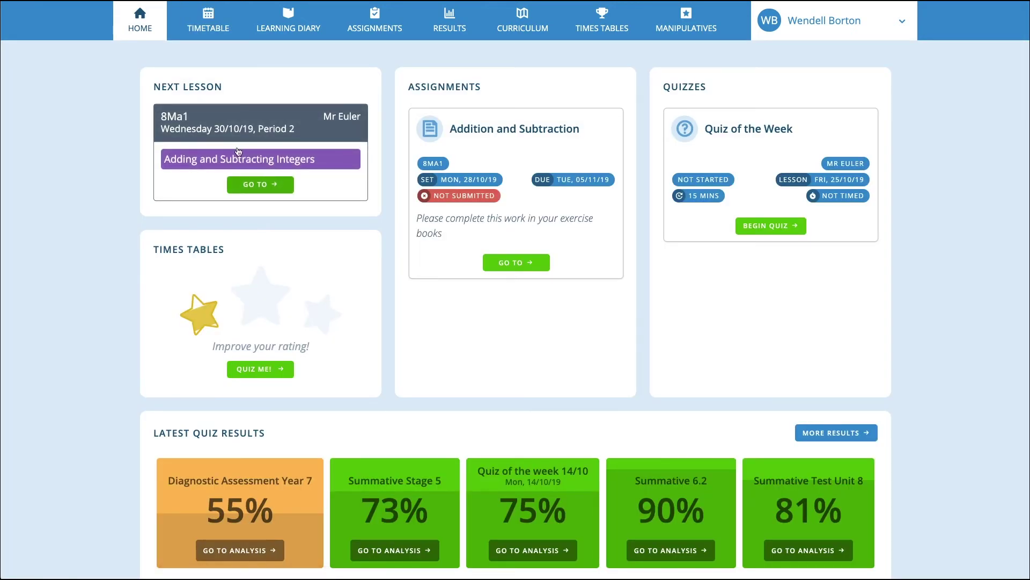
- Open the next lesson, Adding and Subtracting Integers, and scroll through it
click(239, 152)
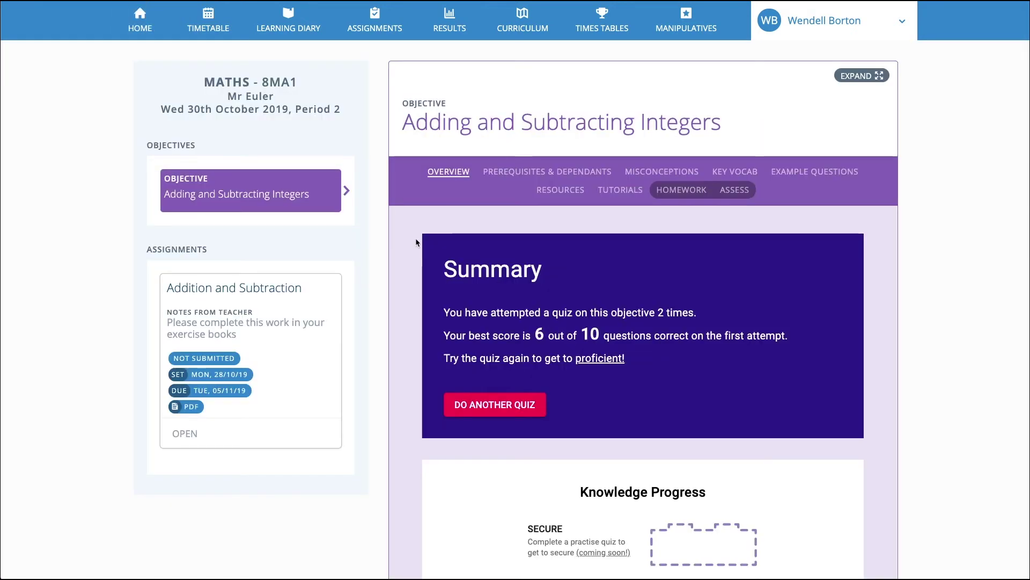
scroll(416, 237, down, 9)
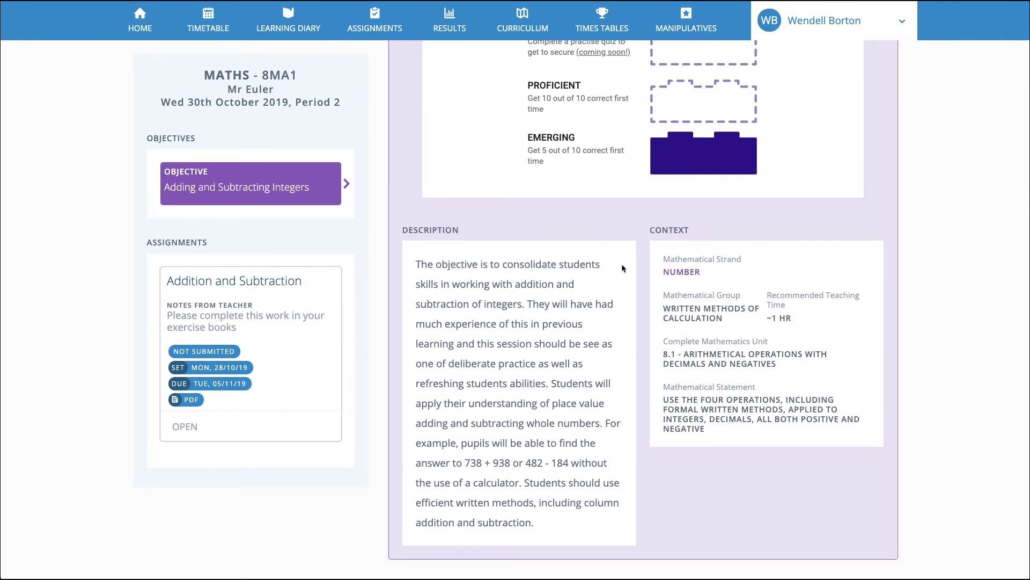
scroll(820, 268, up, 10)
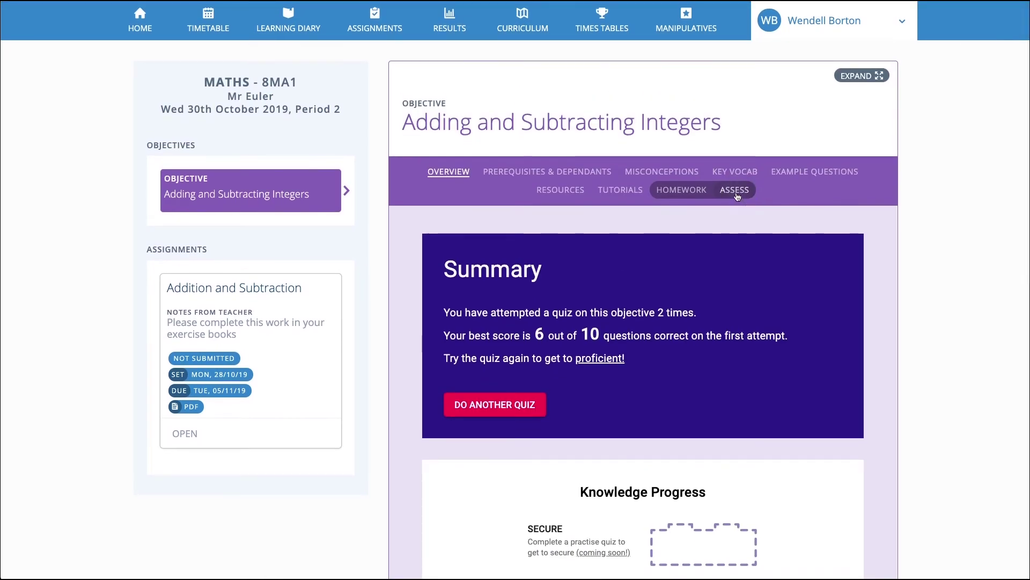
- View the objective's self-assessment and example questions, regenerating the probing question and toggling its worked solution
click(735, 191)
click(815, 172)
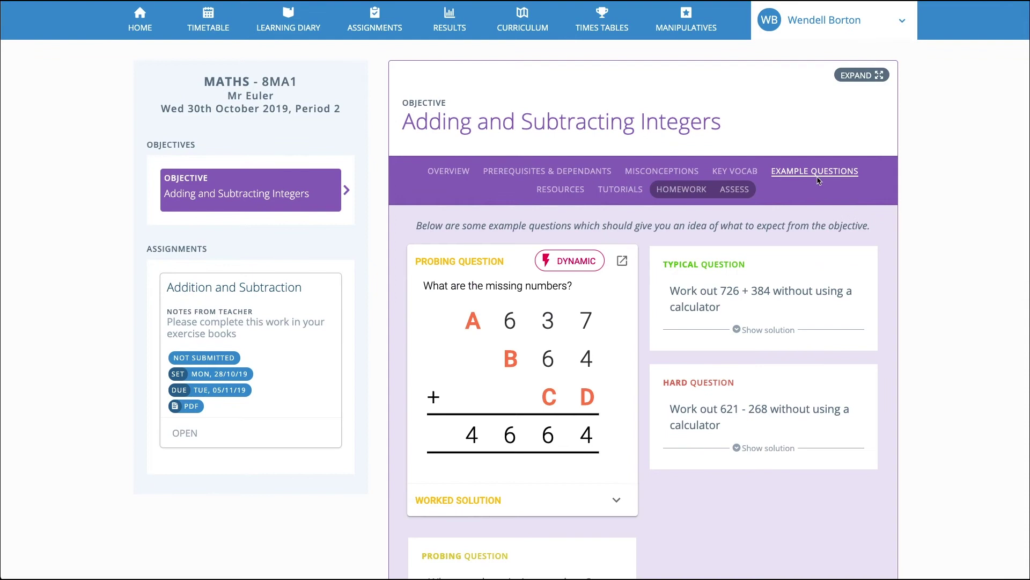
click(568, 264)
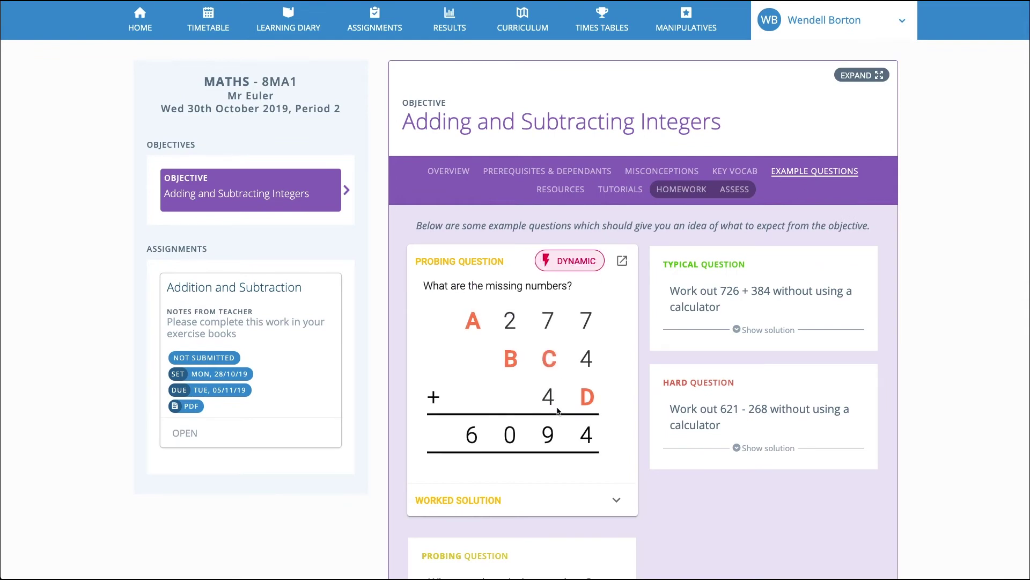
click(559, 500)
scroll(558, 500, down, 5)
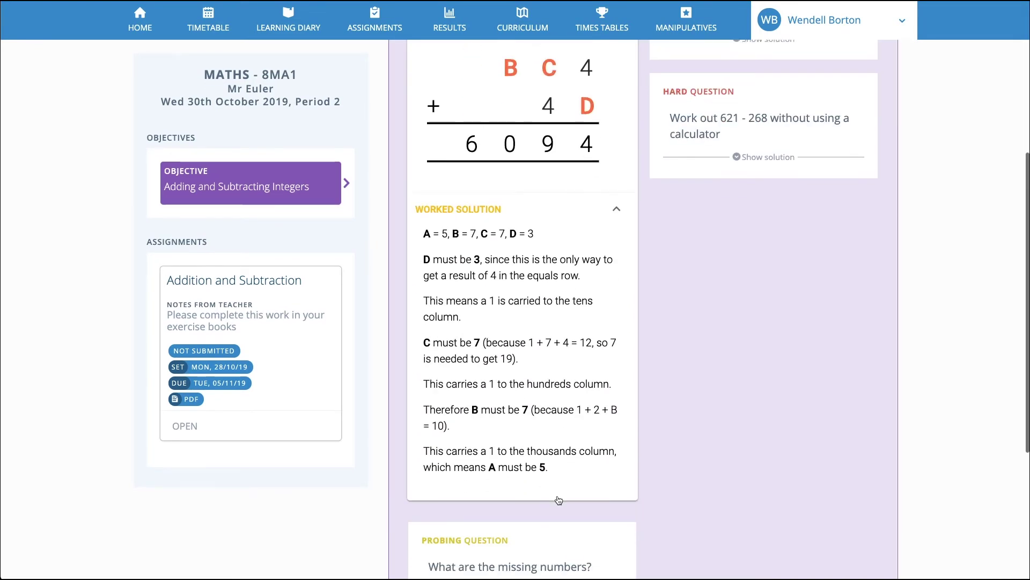
scroll(559, 500, up, 3)
scroll(559, 500, up, 2)
click(558, 500)
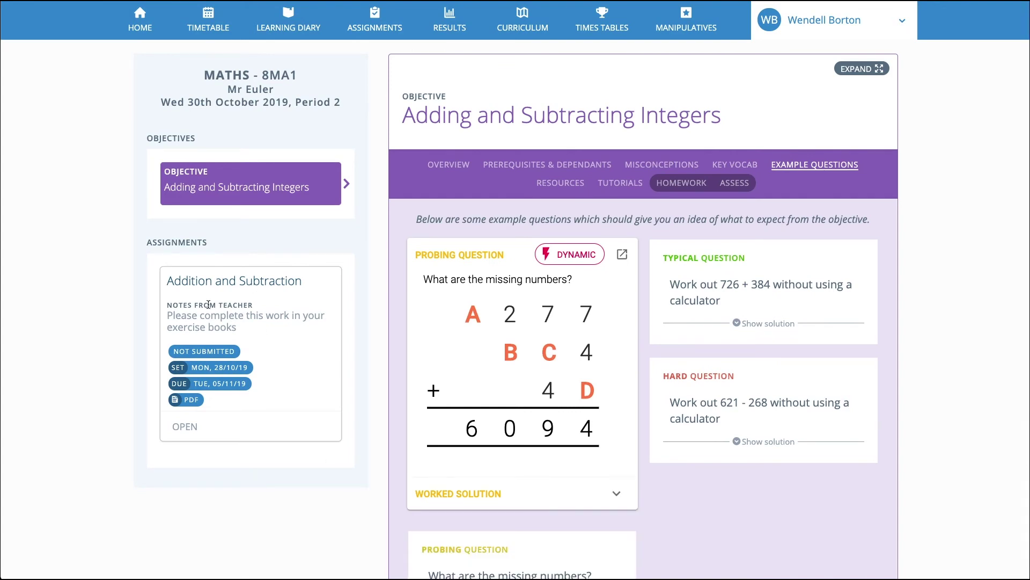
click(185, 427)
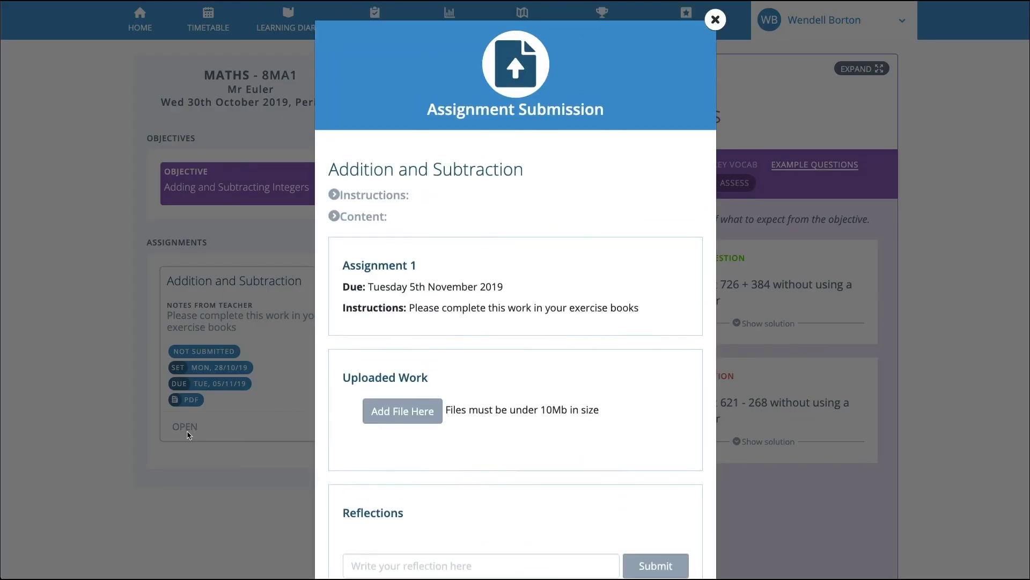
click(350, 217)
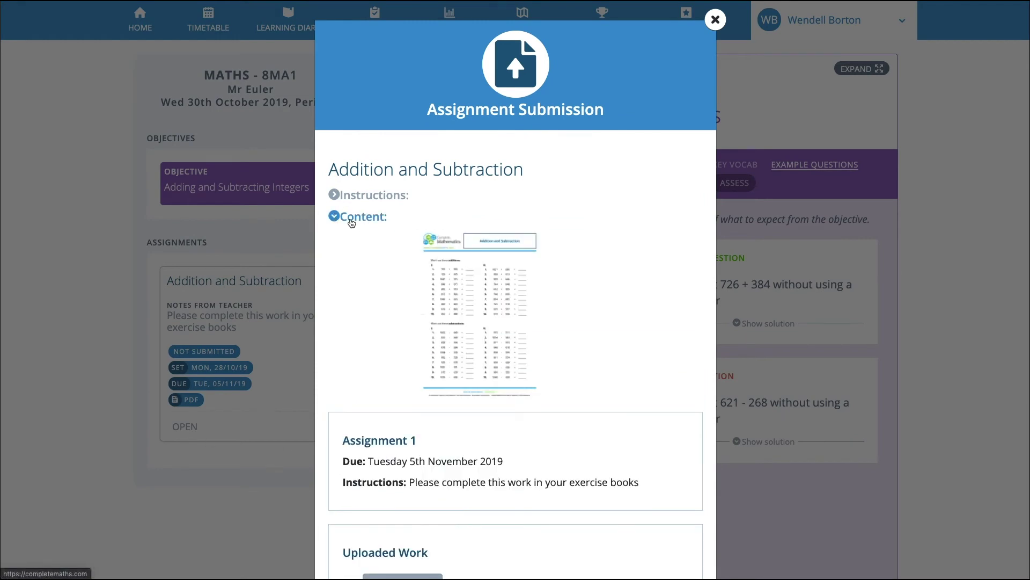
click(349, 217)
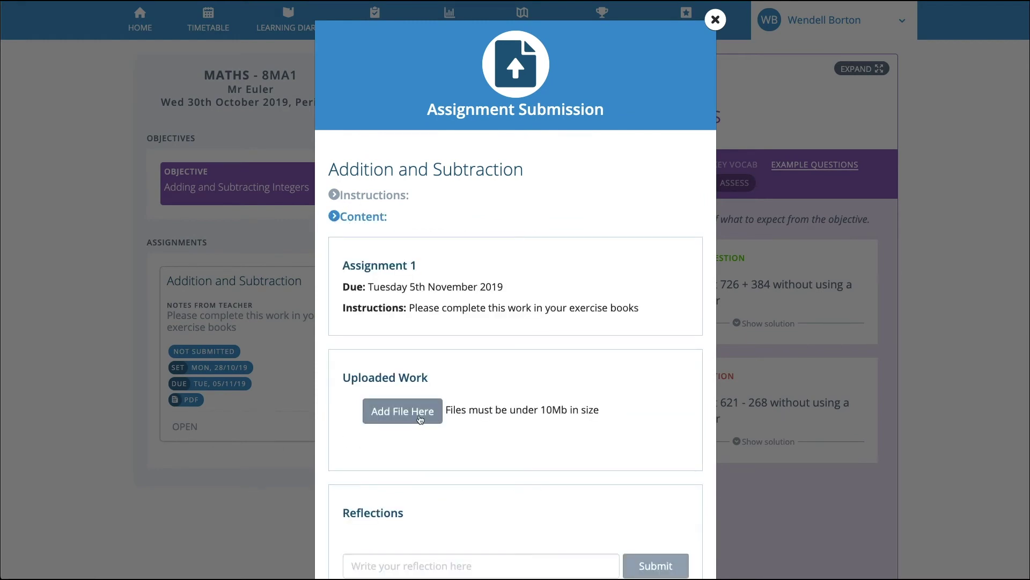
scroll(421, 419, down, 3)
click(443, 401)
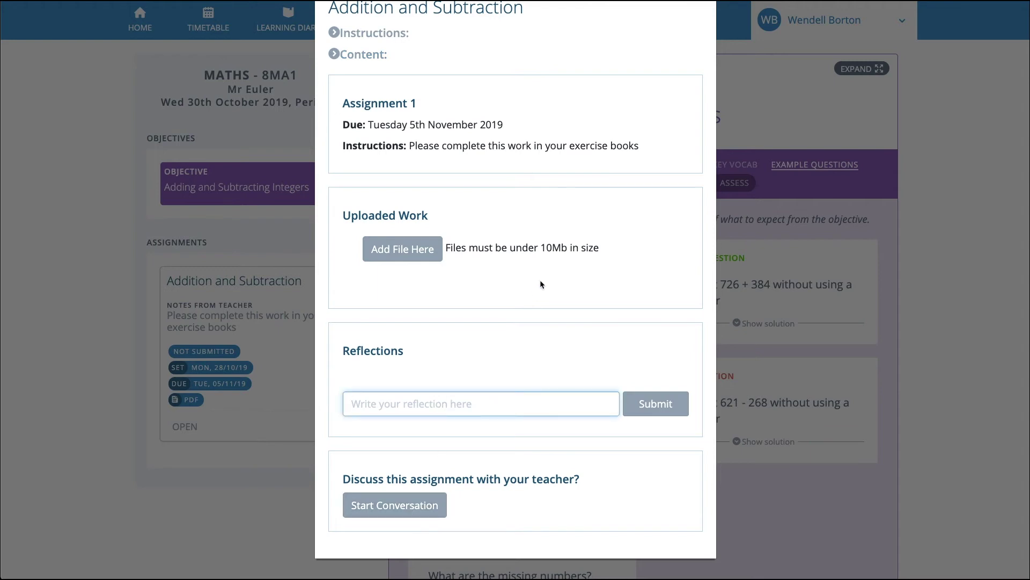
scroll(542, 283, up, 3)
- Close the assignment submission and scroll through the pupil's Learning Diary timeline
click(716, 19)
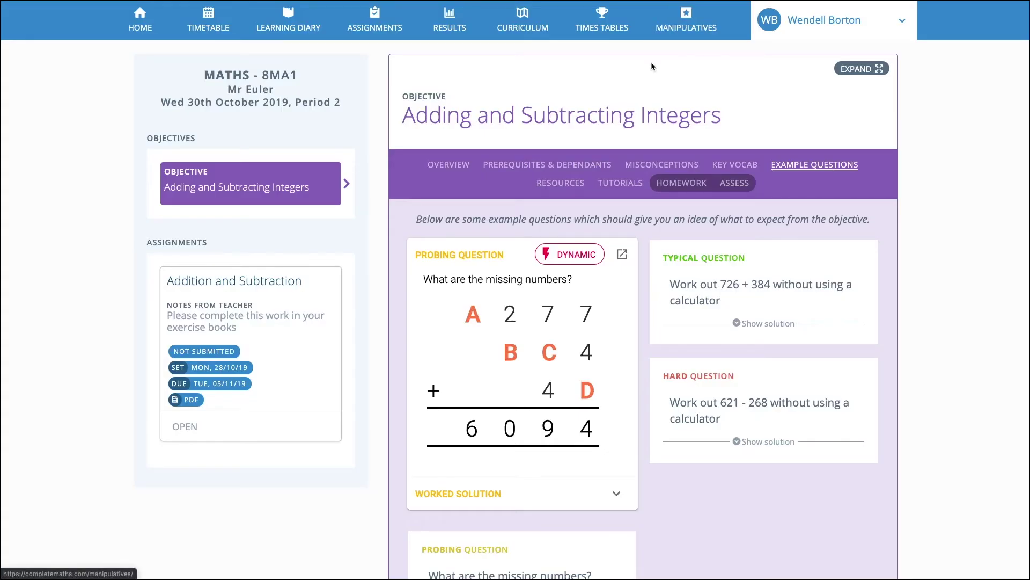
click(310, 23)
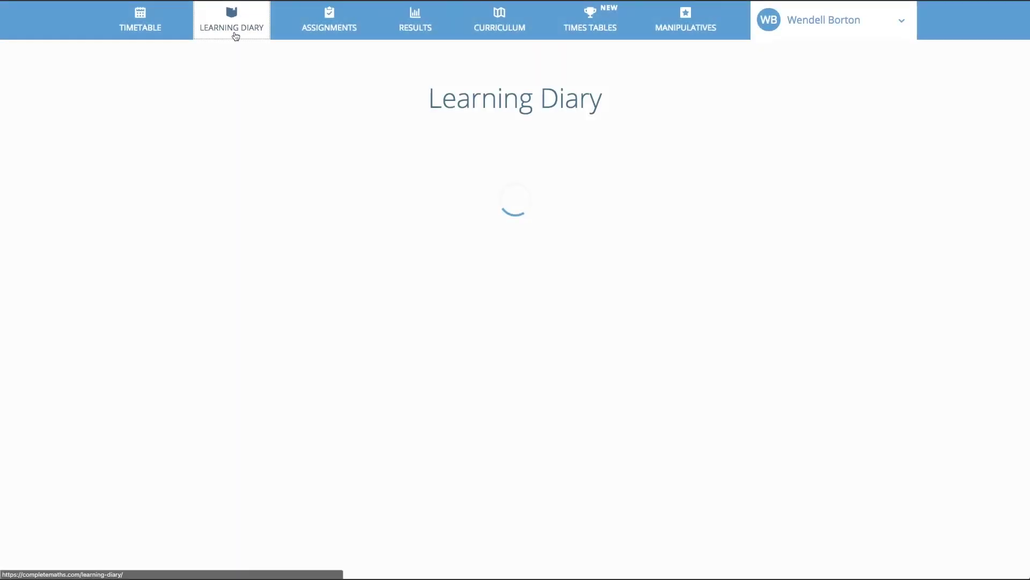
scroll(745, 375, down, 15)
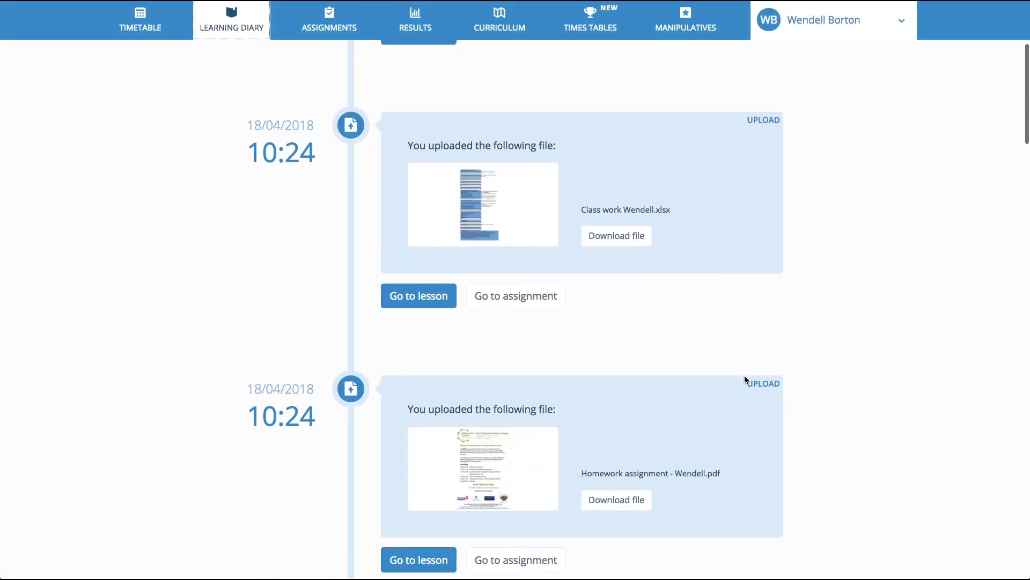
scroll(745, 375, down, 15)
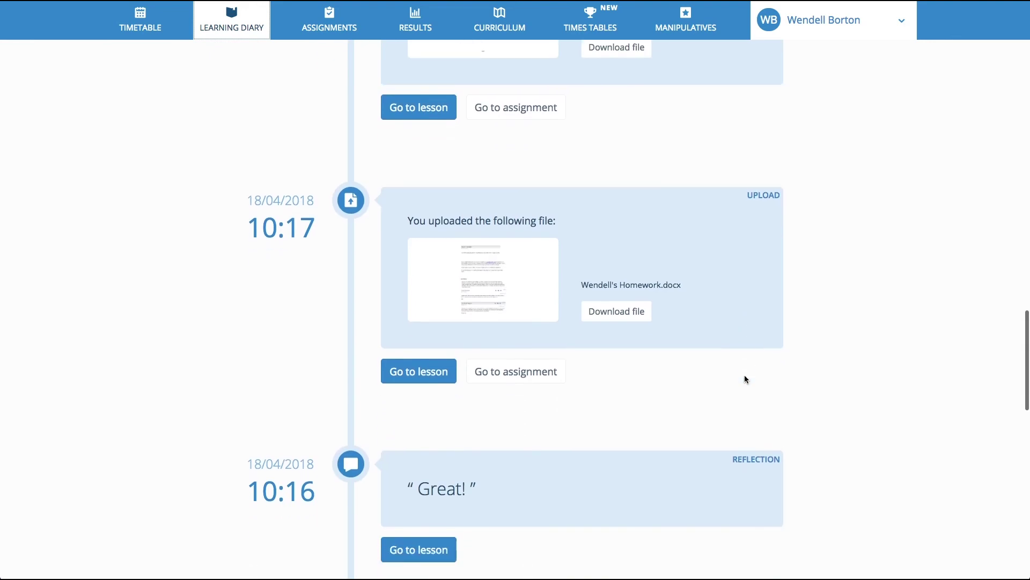
scroll(745, 376, down, 7)
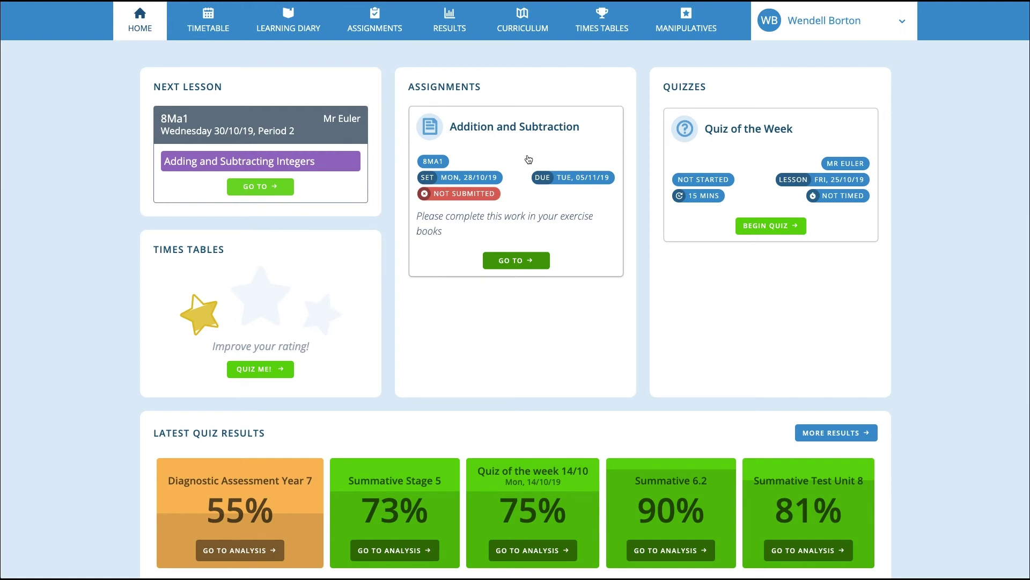
click(374, 24)
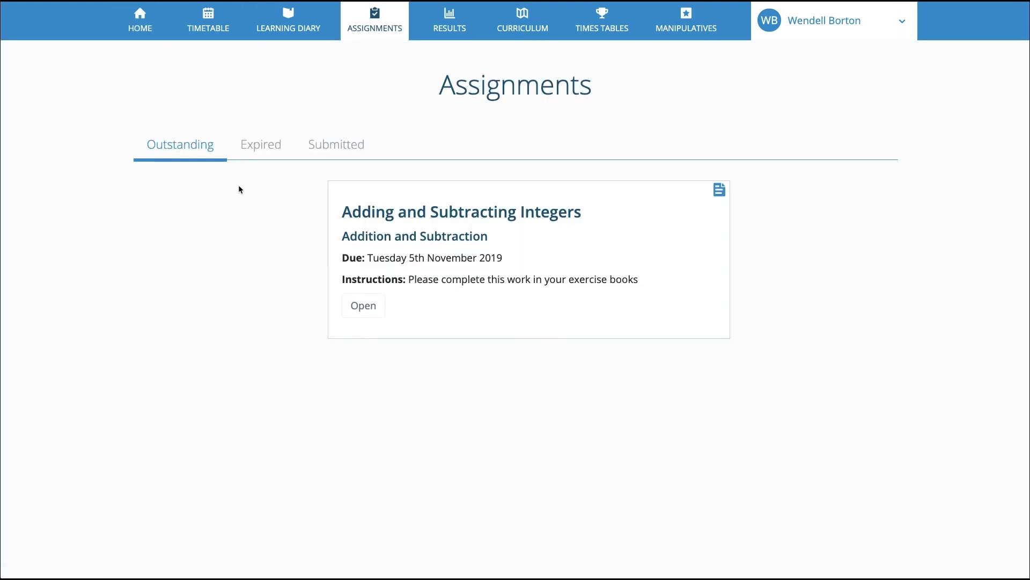
click(308, 148)
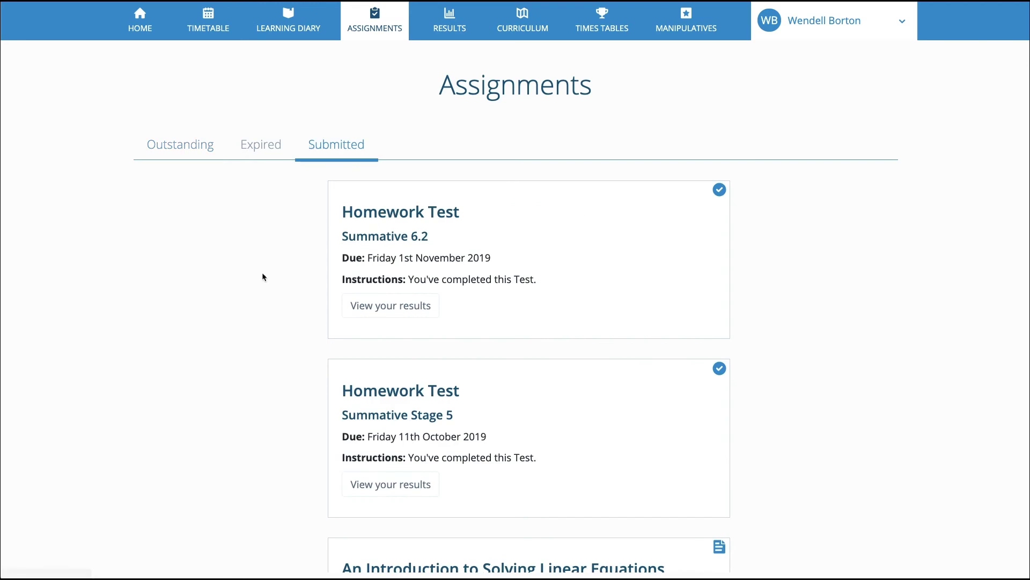
scroll(526, 298, down, 3)
scroll(526, 298, up, 3)
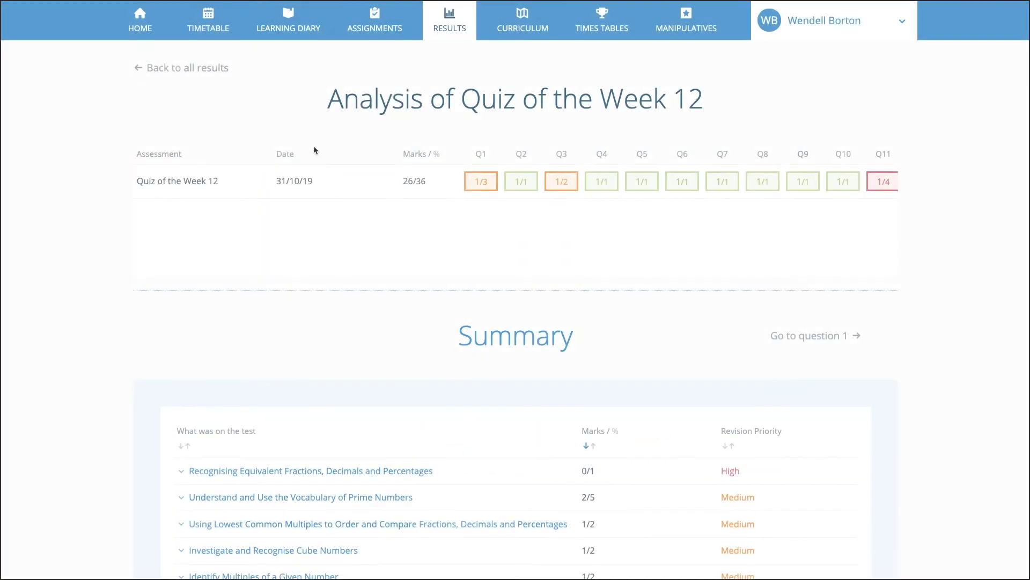
- Expand the Recognising Equivalent Fractions, Decimals and Percentages row in the Summary to reveal Question 25
scroll(789, 220, right, 10)
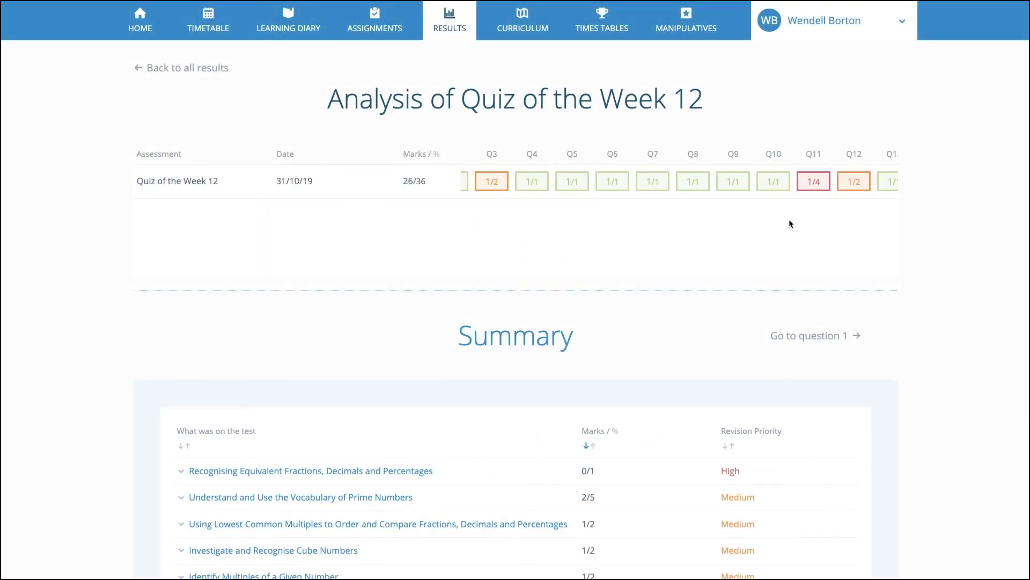
scroll(682, 367, down, 5)
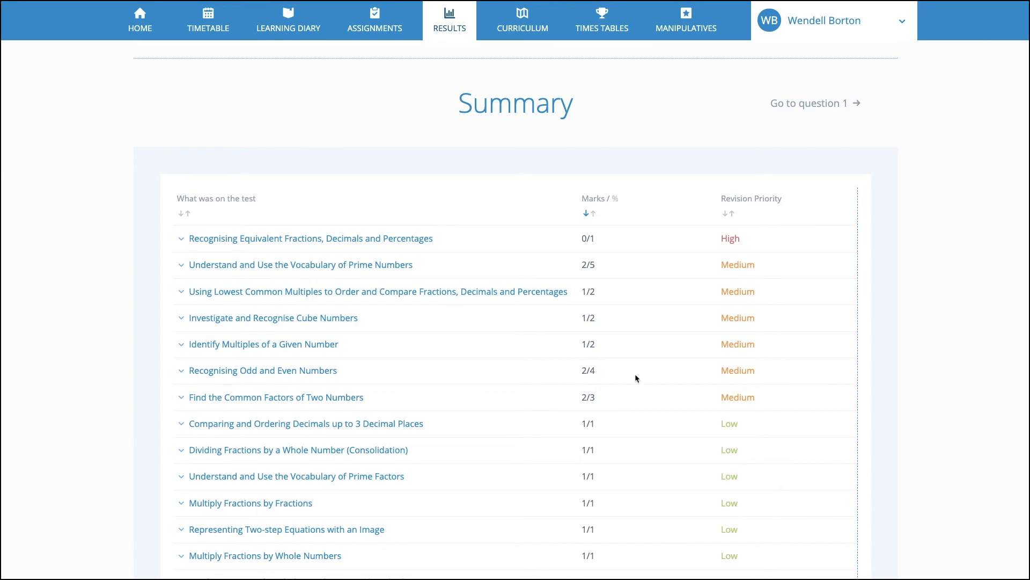
click(414, 239)
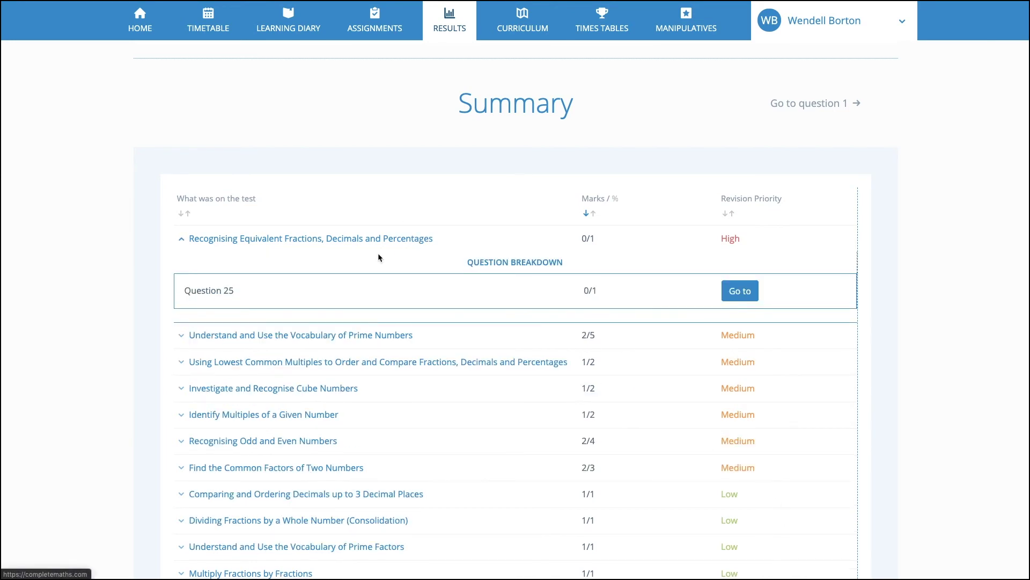
- Show Question 25's similar questions and expand then collapse the '25% as a fraction' solution
click(749, 290)
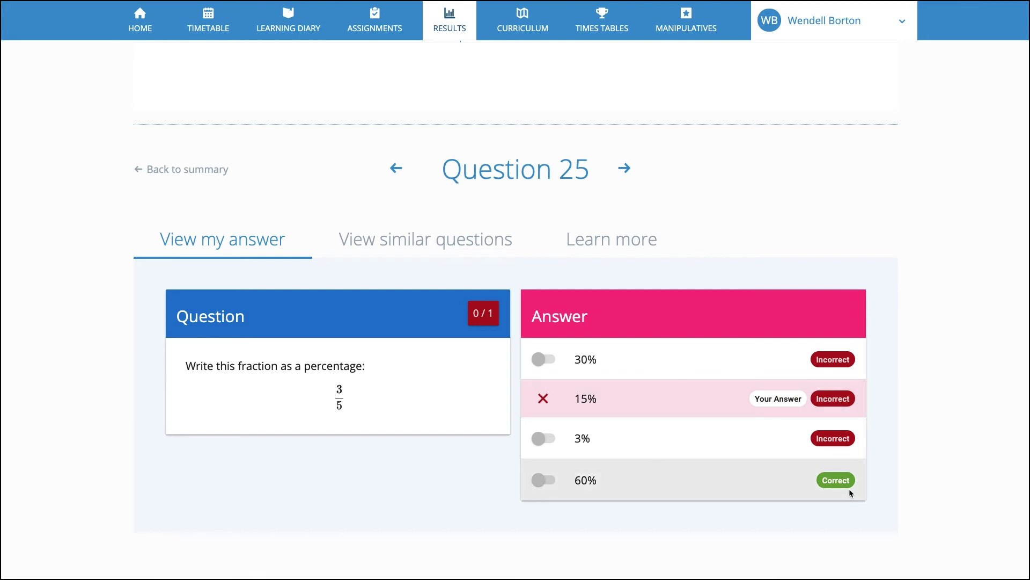
click(465, 240)
scroll(792, 374, down, 4)
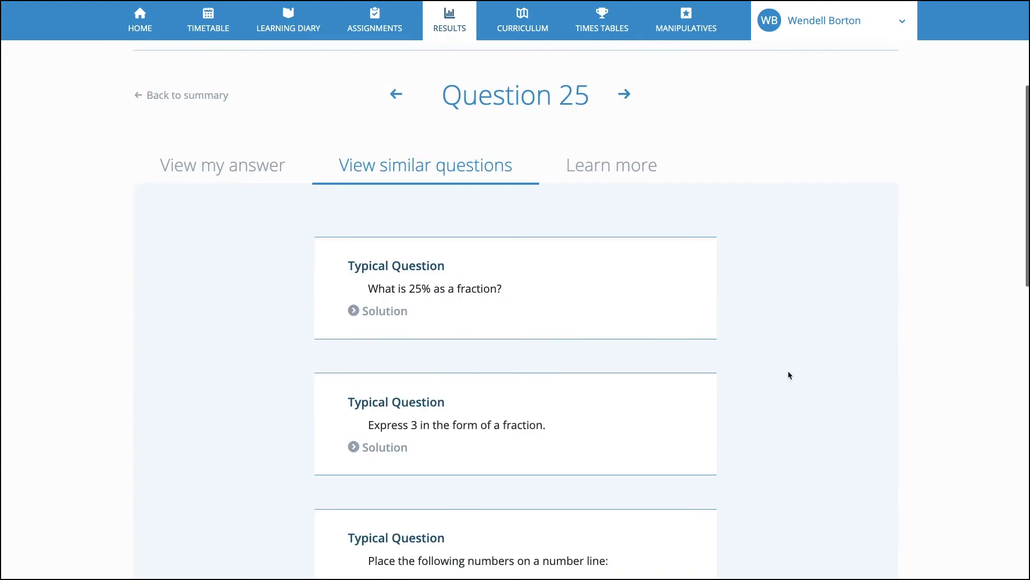
click(401, 196)
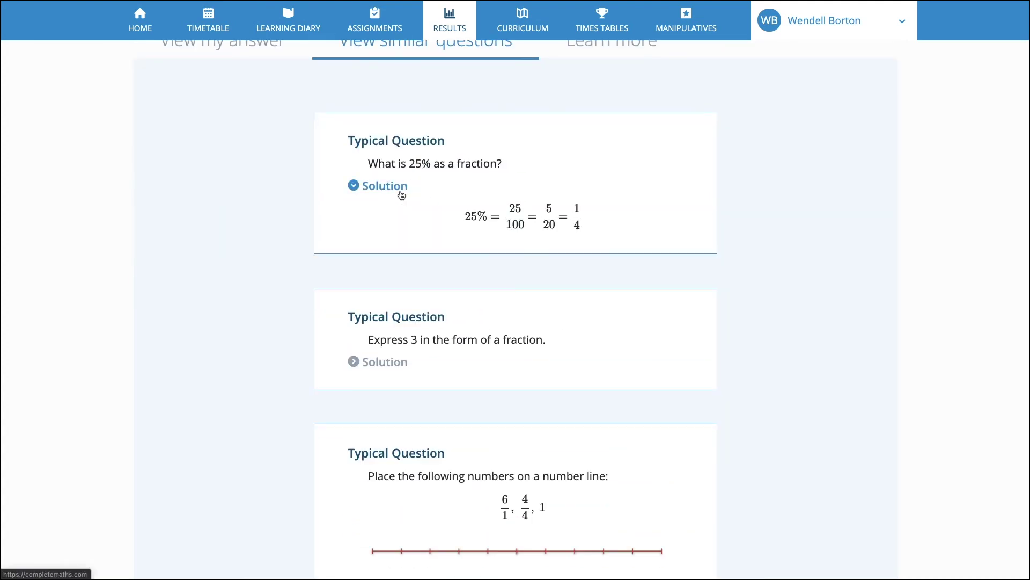
click(401, 195)
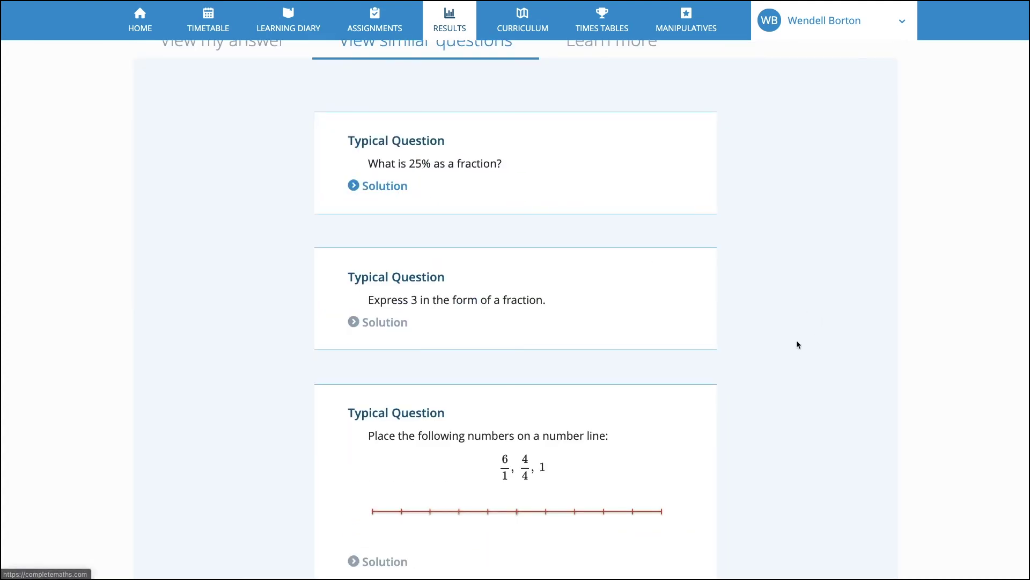
scroll(785, 348, down, 8)
scroll(784, 347, up, 12)
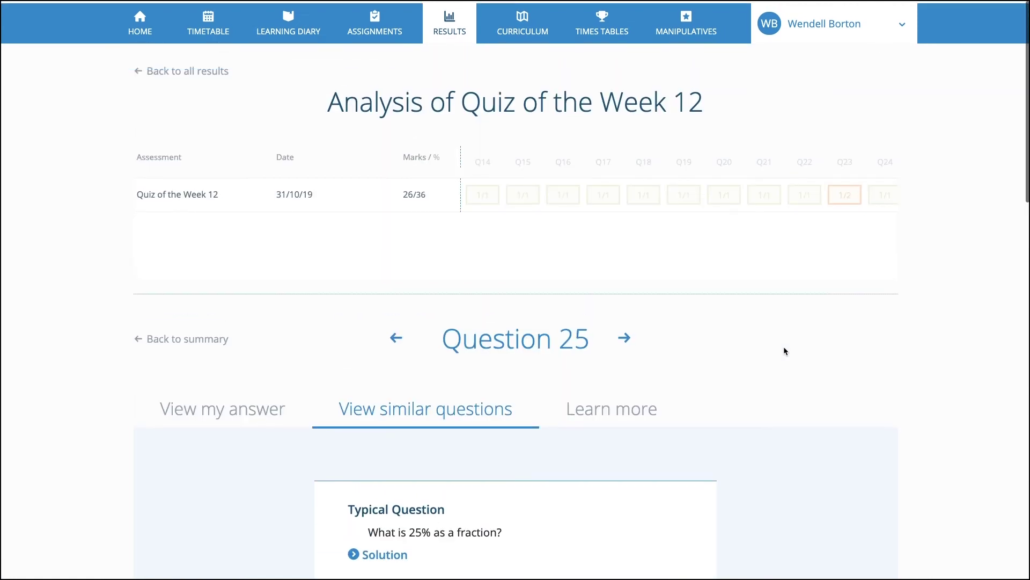
- Open Learn more for the Recognising Equivalent Fractions, Decimals and Percentages objective
click(644, 405)
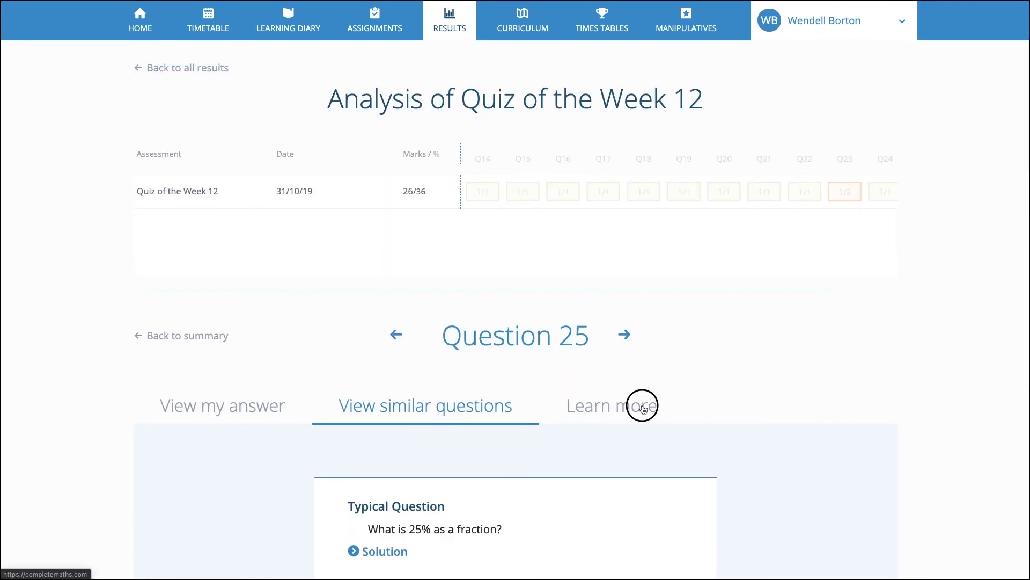
scroll(617, 422, down, 1)
scroll(617, 422, down, 2)
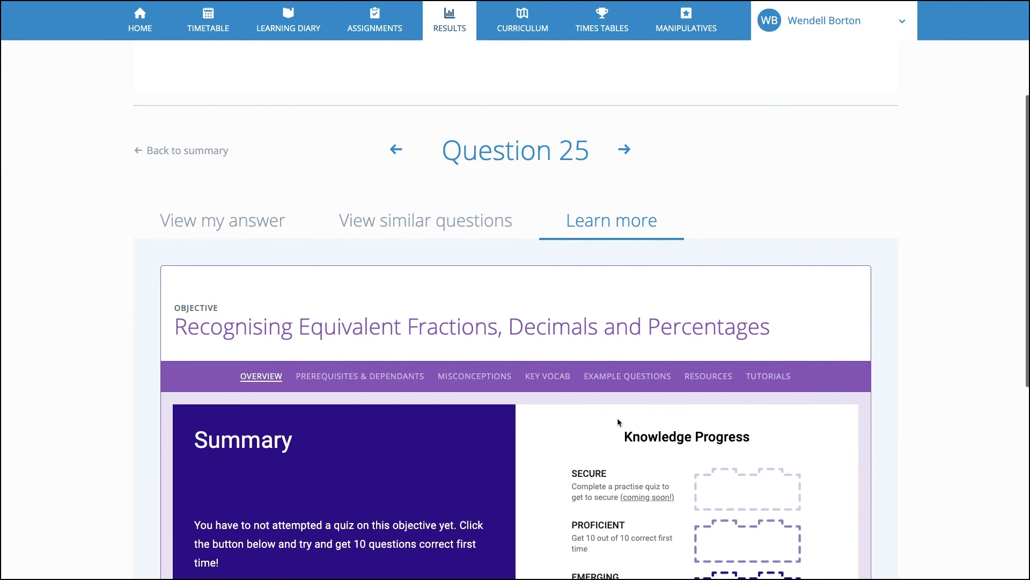
scroll(617, 422, down, 1)
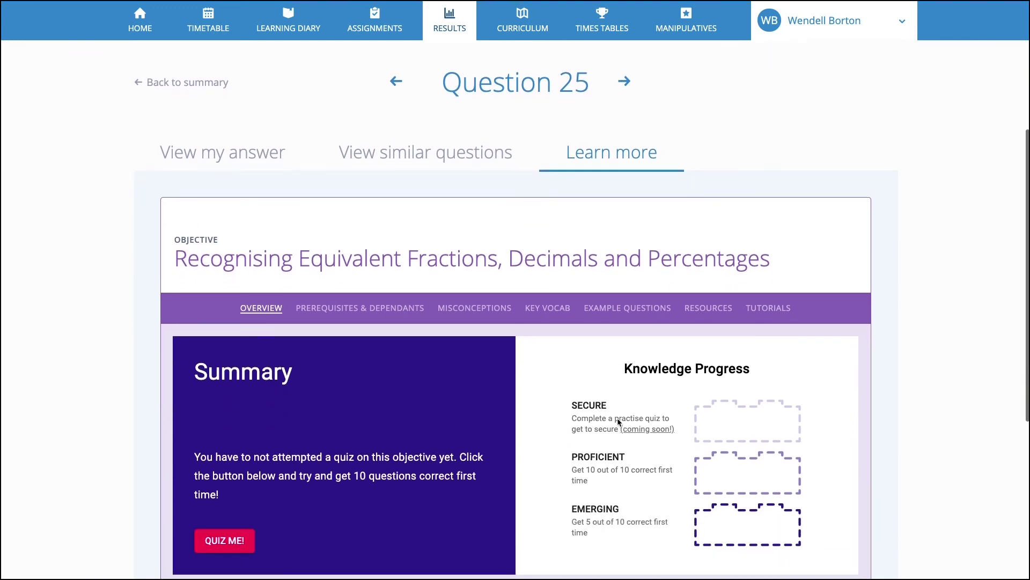
- Browse the objective's Misconceptions, Key Vocab and Example Questions
click(496, 307)
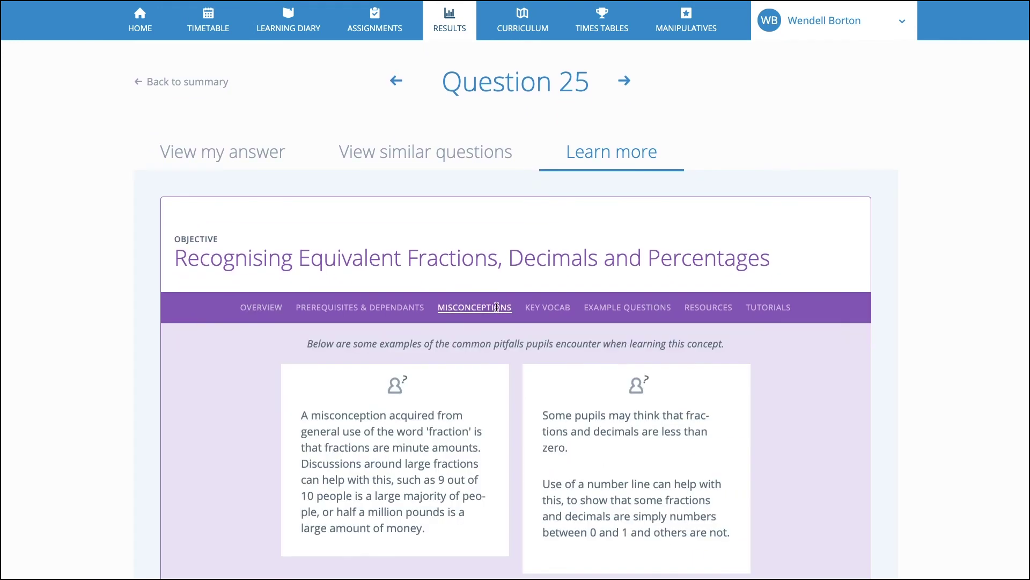
click(562, 308)
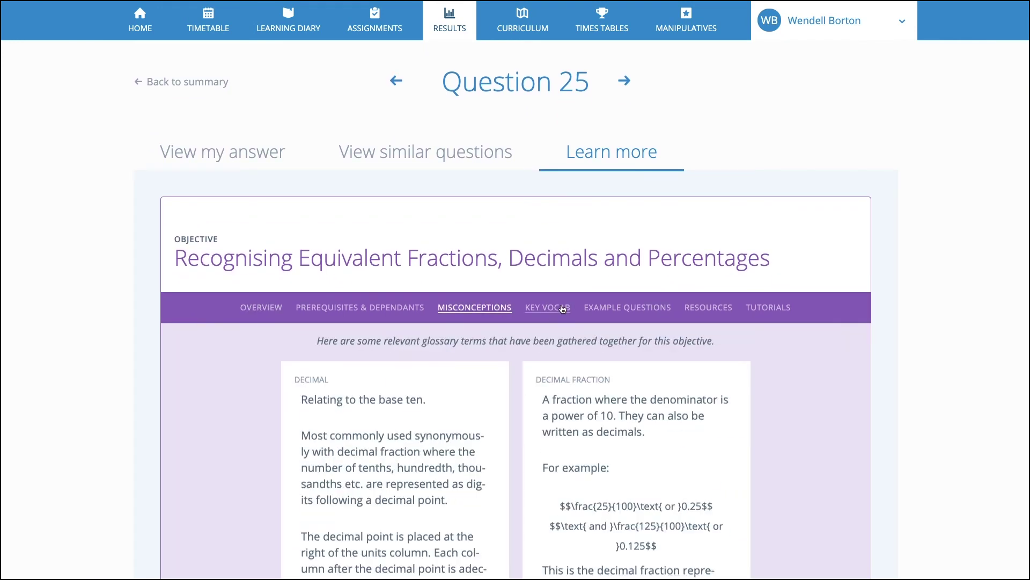
click(625, 312)
scroll(639, 406, down, 5)
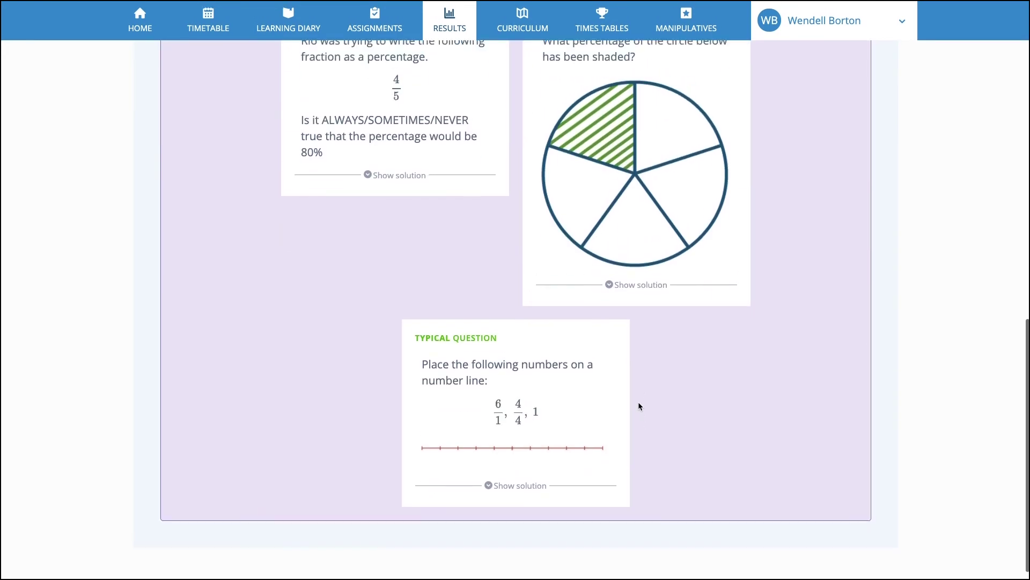
scroll(639, 406, up, 9)
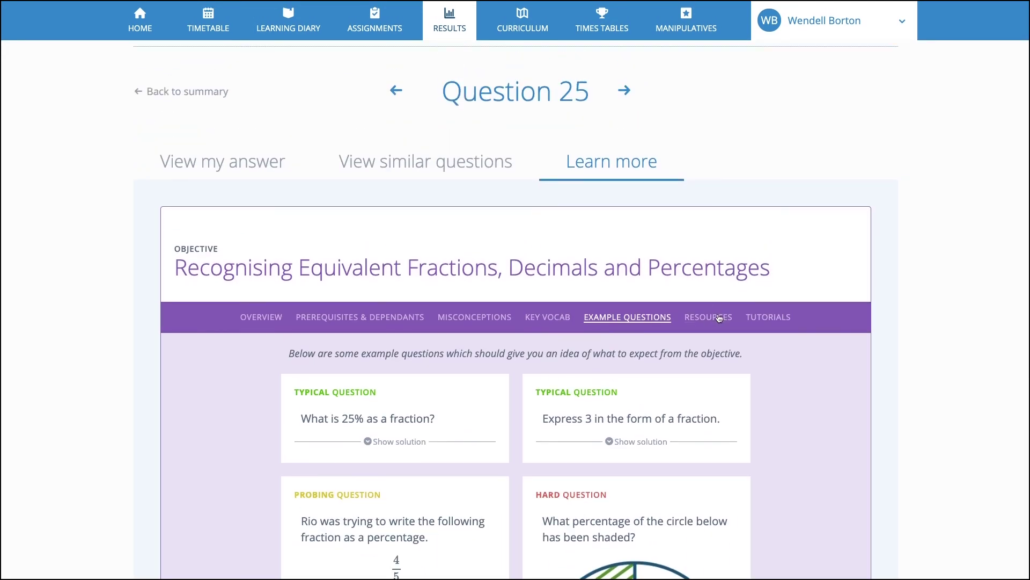
- View the Resources and video Tutorials, then return to the Overview summary
click(719, 318)
click(773, 316)
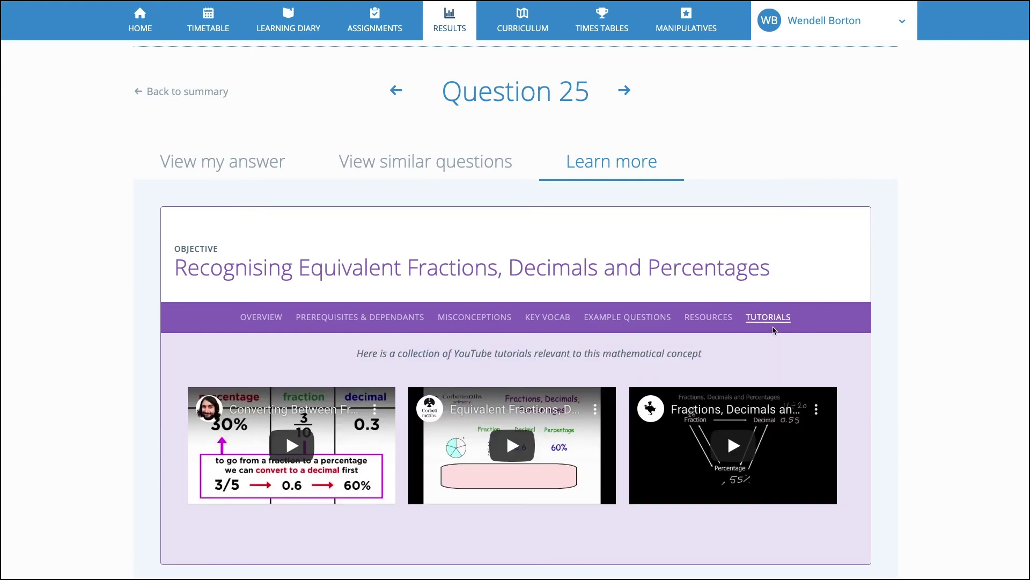
click(261, 318)
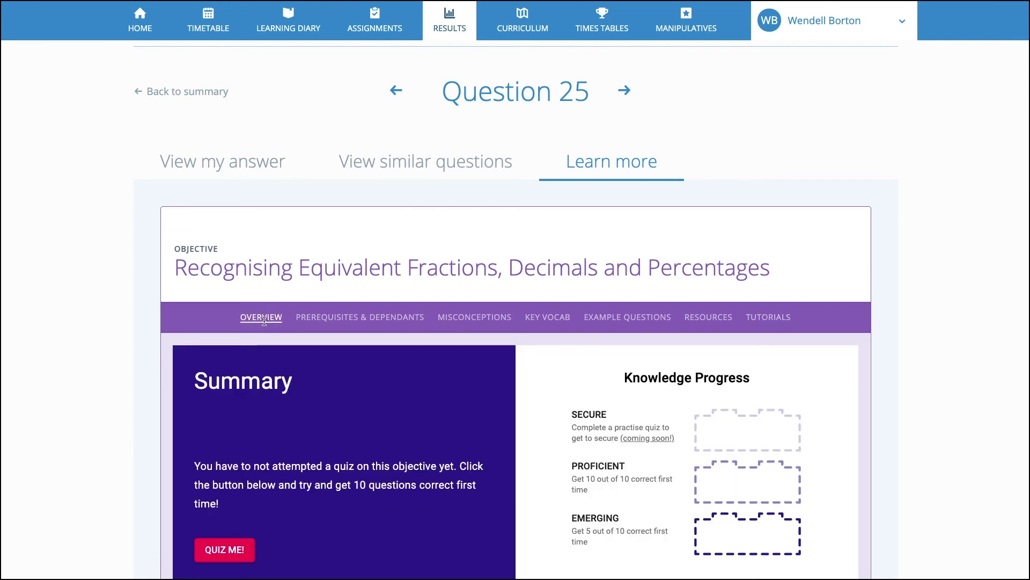
scroll(442, 373, down, 2)
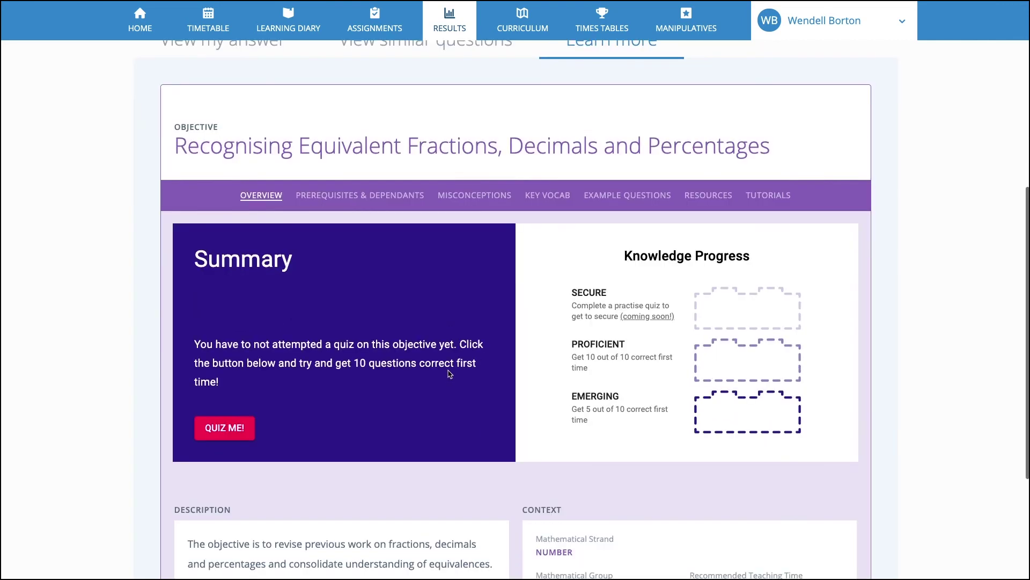
- Start a practice quiz and answer 28/4 with 7, checking it correct
click(234, 430)
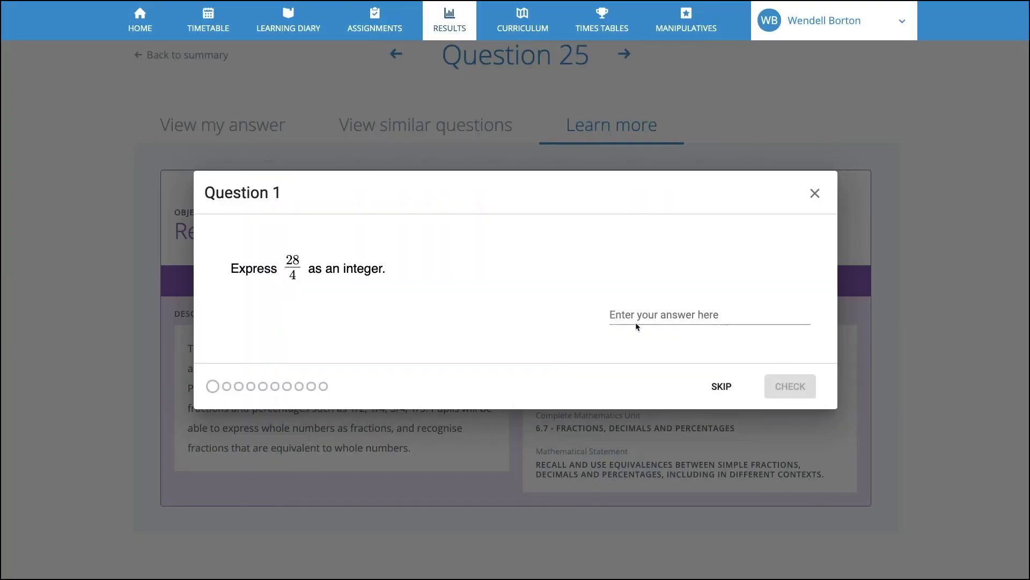
click(663, 316)
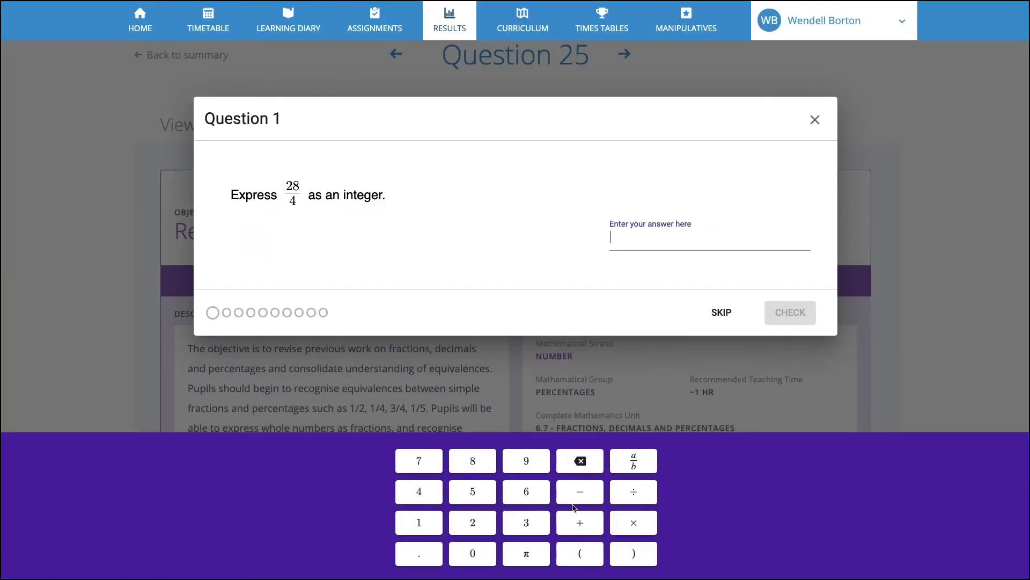
click(419, 462)
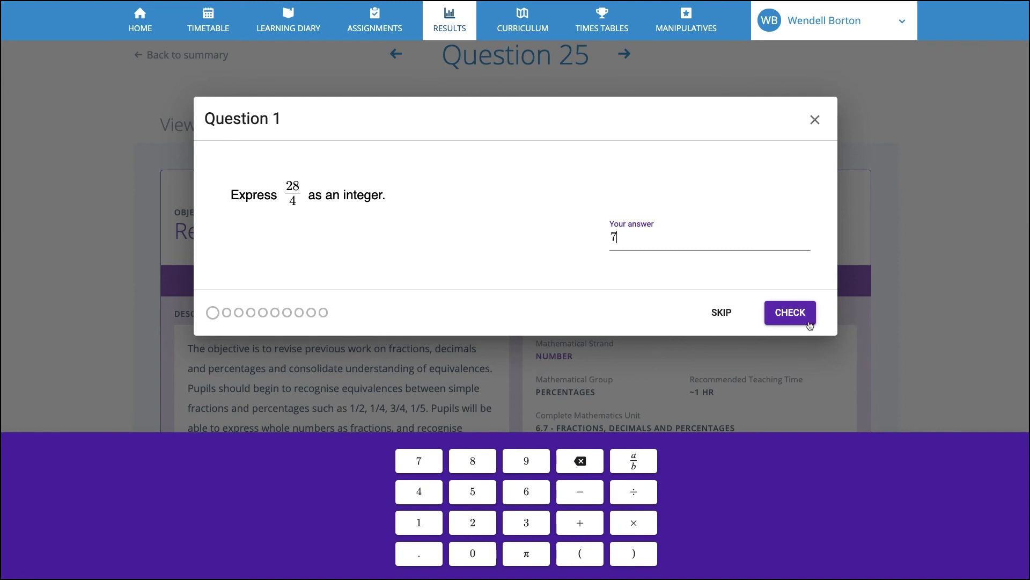
click(805, 322)
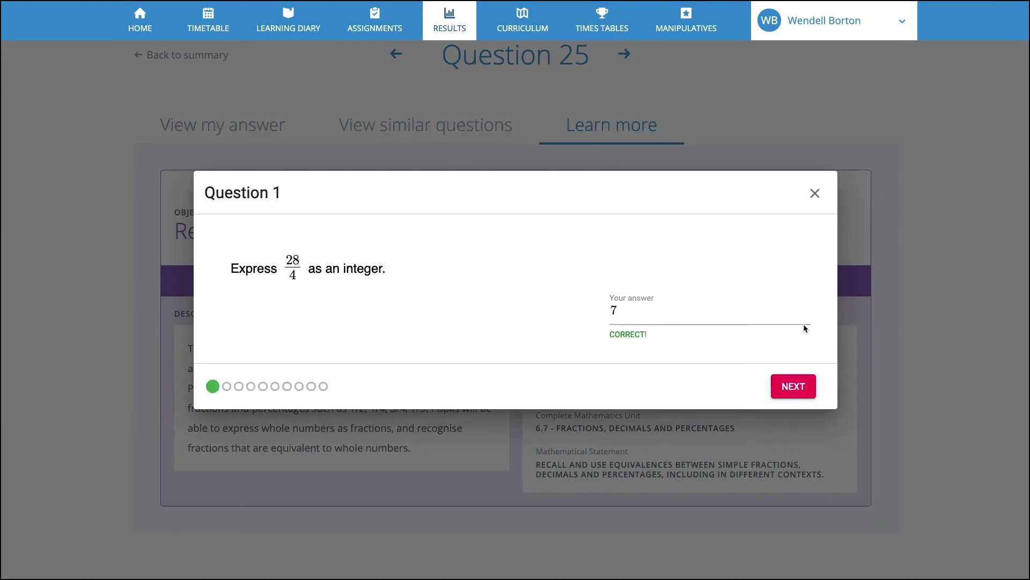
click(797, 384)
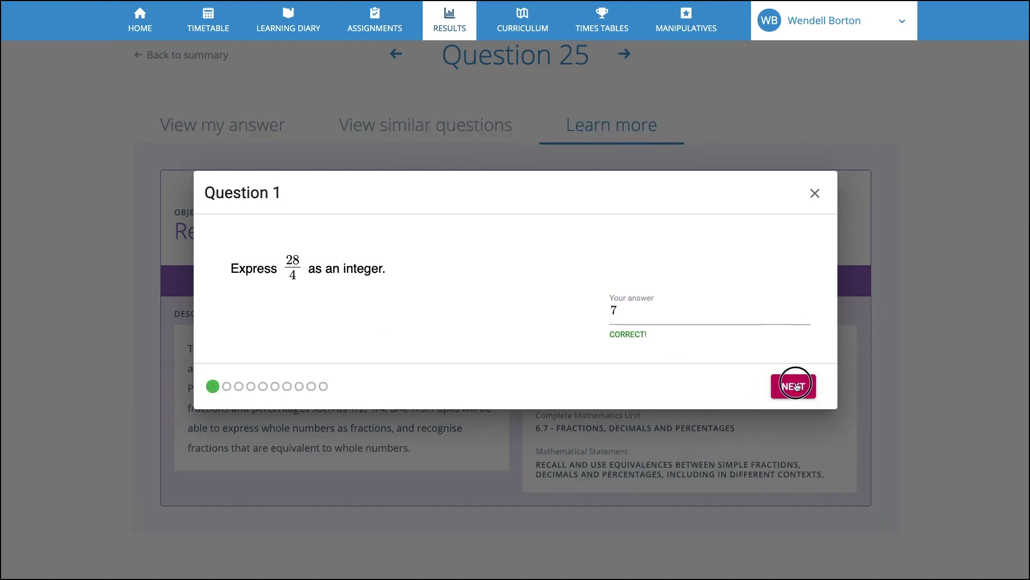
- Answer 45/3 with 15, check it, and close the practice quiz
click(715, 314)
click(420, 522)
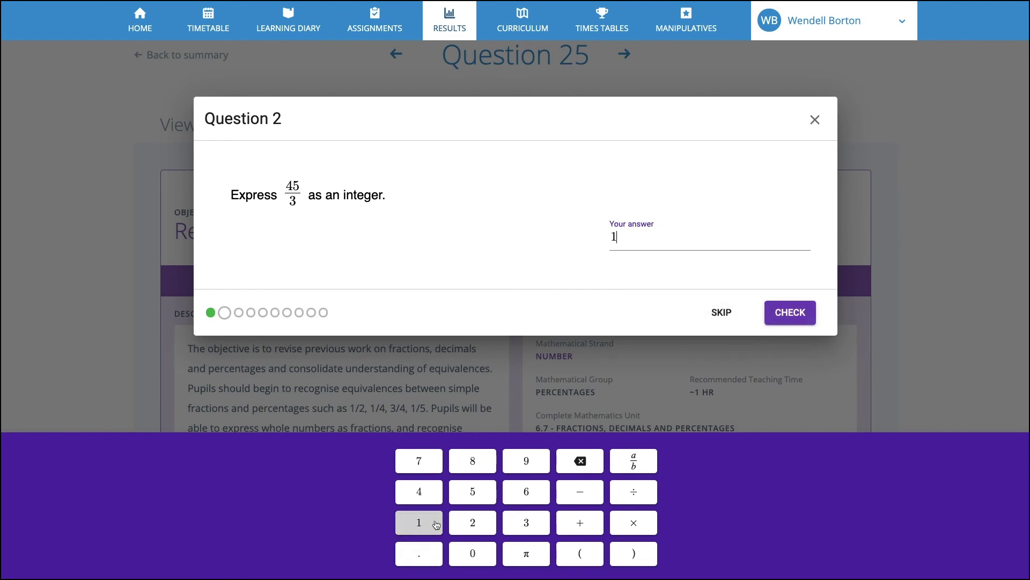
click(473, 491)
click(797, 321)
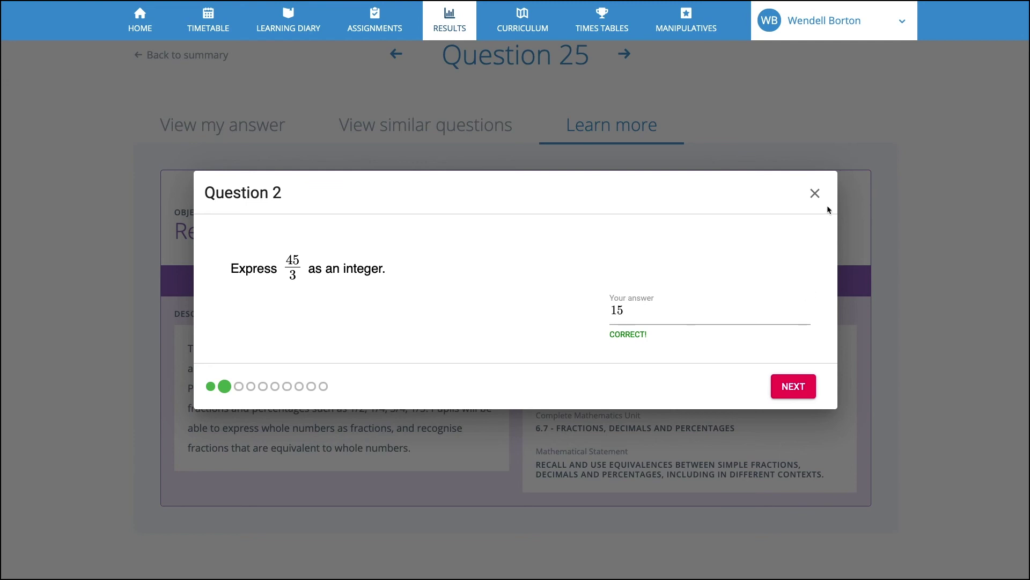
click(815, 193)
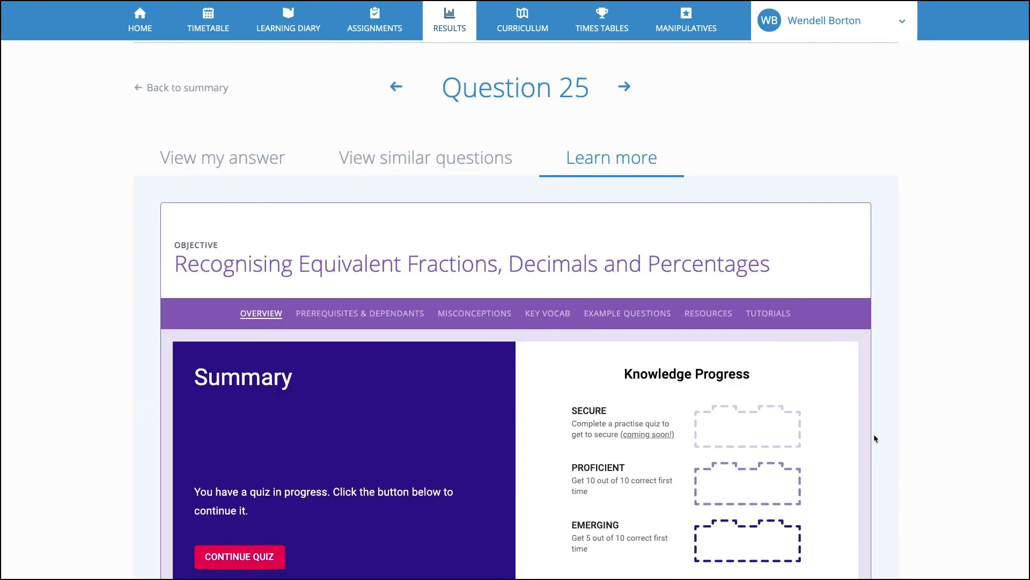
- Show the equivalent-fractions objective's Prerequisites & Dependants cards and scroll through them
click(367, 313)
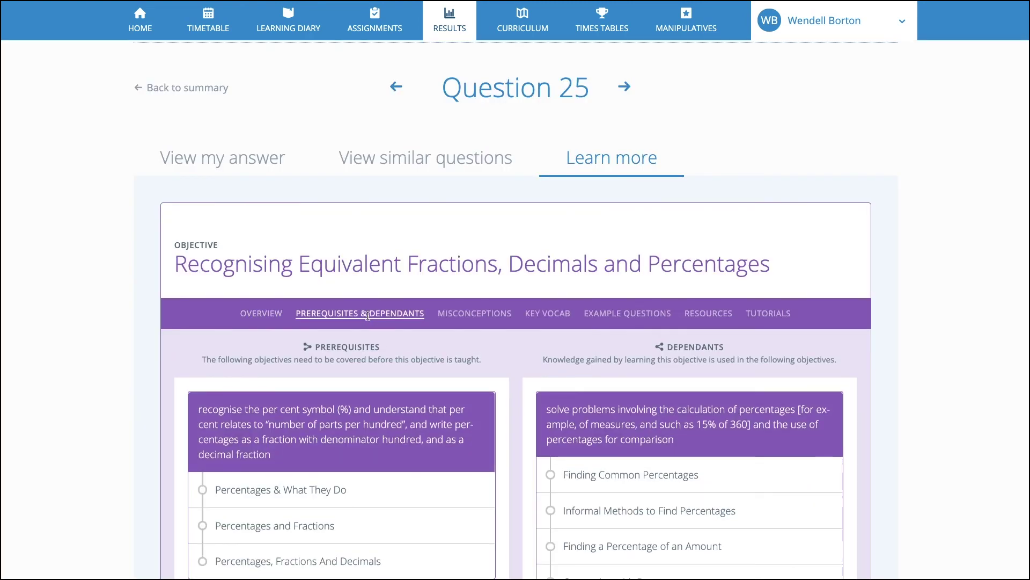
scroll(415, 369, down, 4)
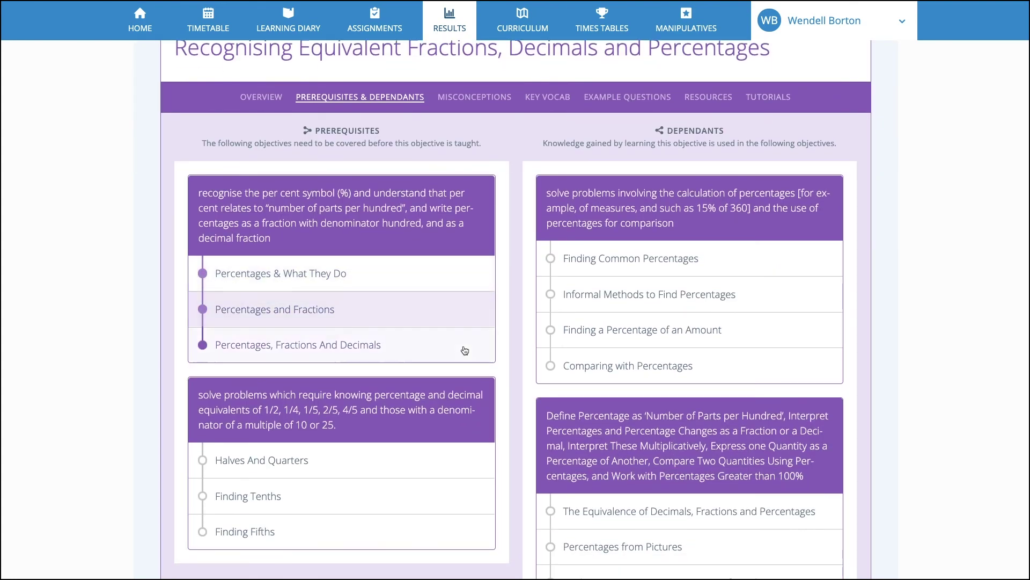
scroll(464, 349, up, 9)
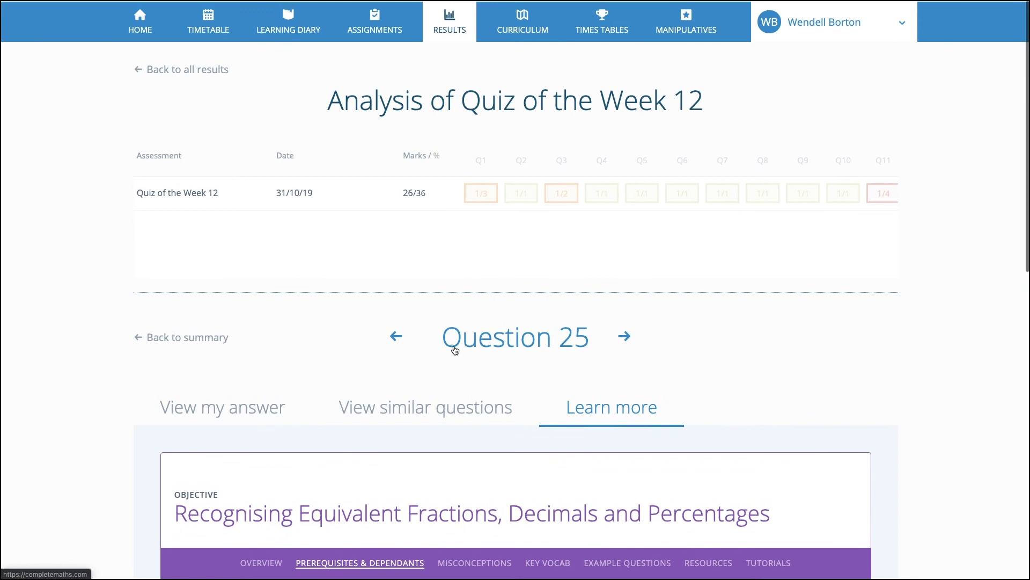
- Browse the curriculum units and expand unit 7.6 to list its objectives
click(526, 21)
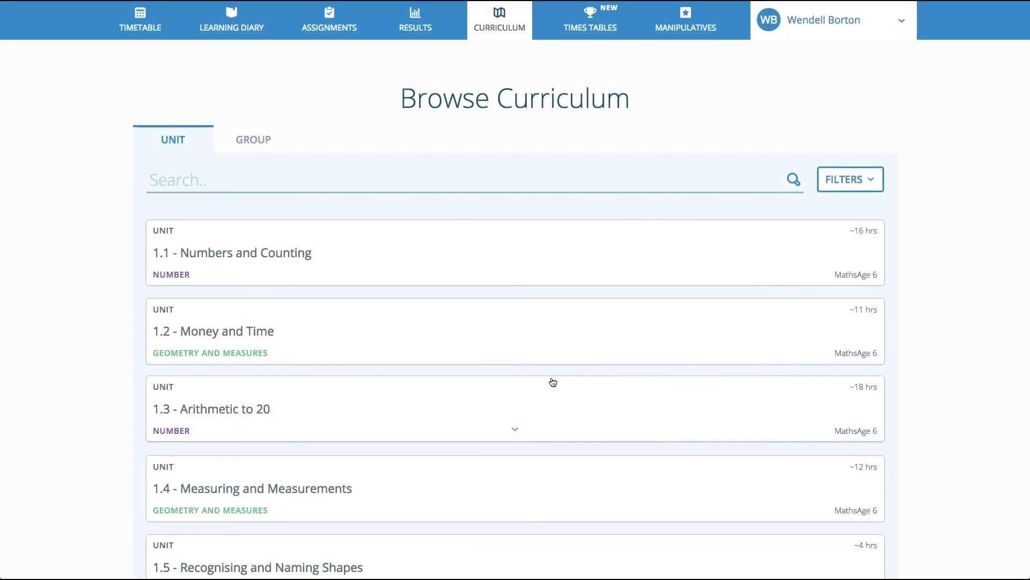
scroll(512, 319, down, 15)
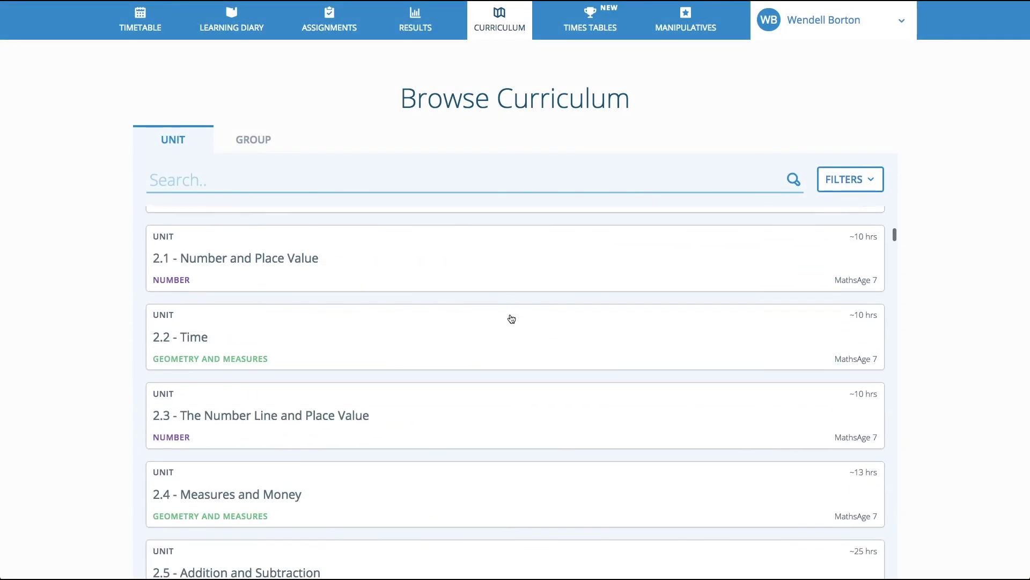
scroll(512, 319, down, 20)
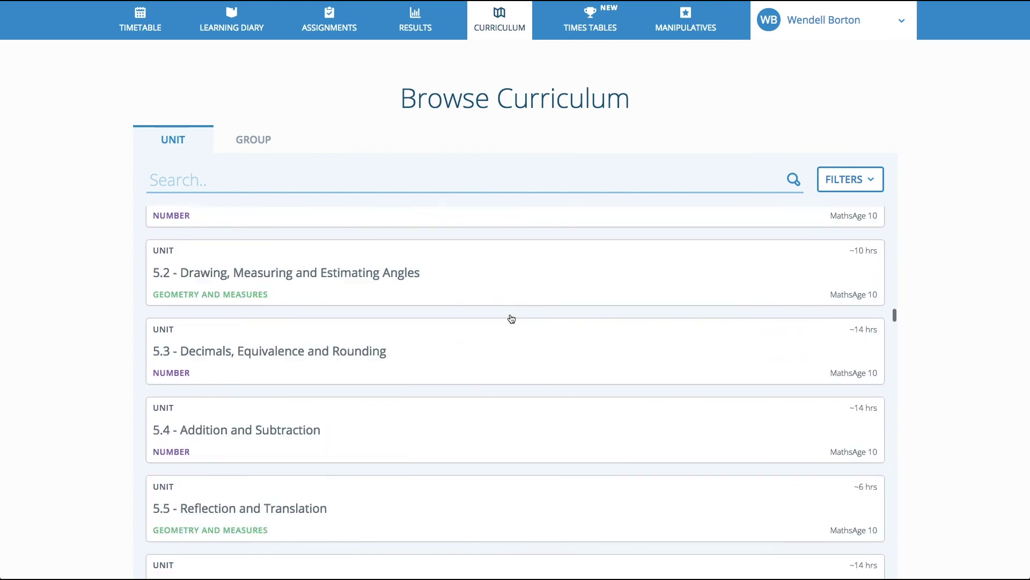
scroll(511, 319, down, 20)
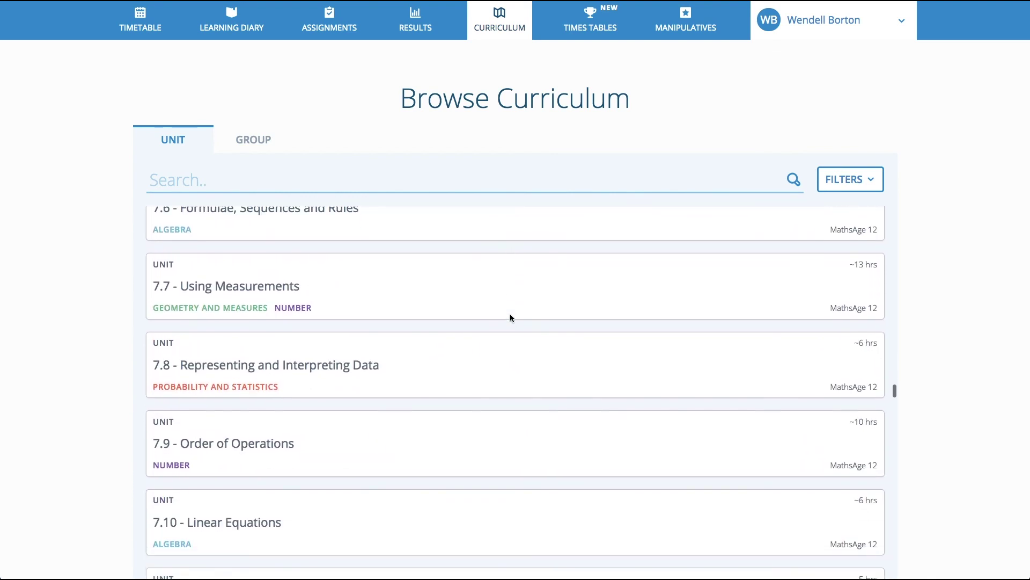
scroll(510, 317, up, 1)
click(513, 272)
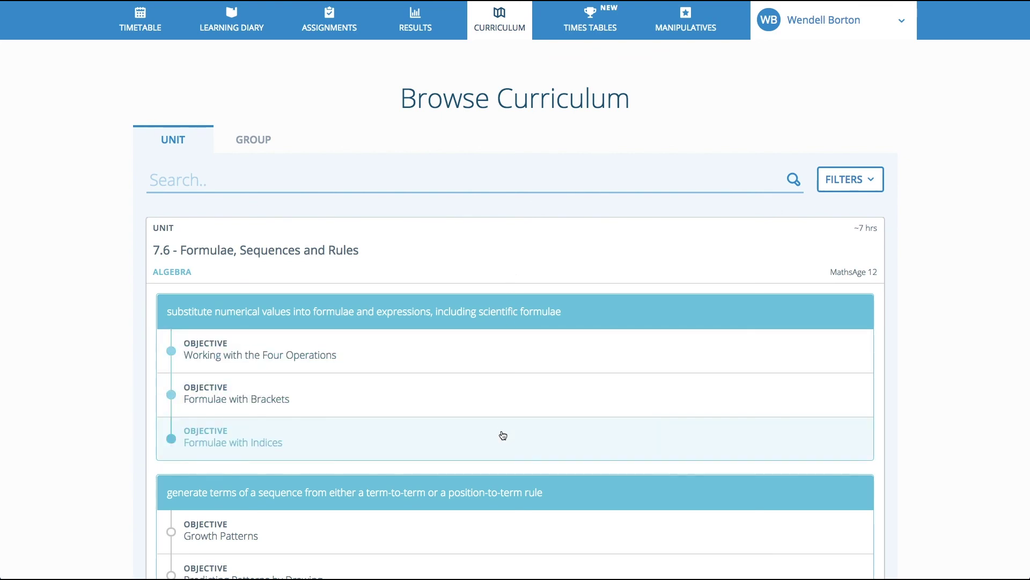
- View Formulae with Indices prerequisites, then The Subject of Linear Formulae example questions
click(502, 434)
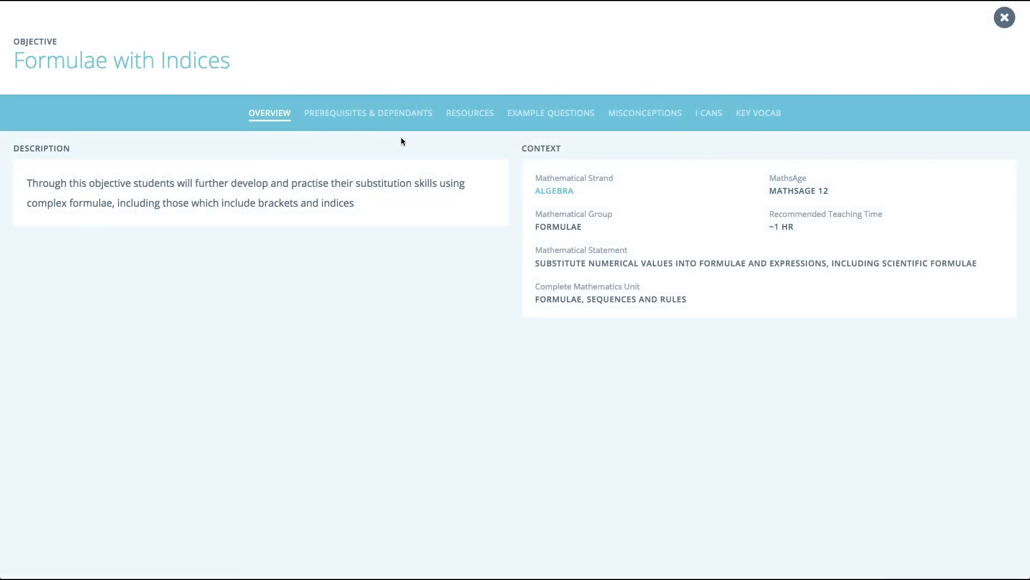
click(401, 111)
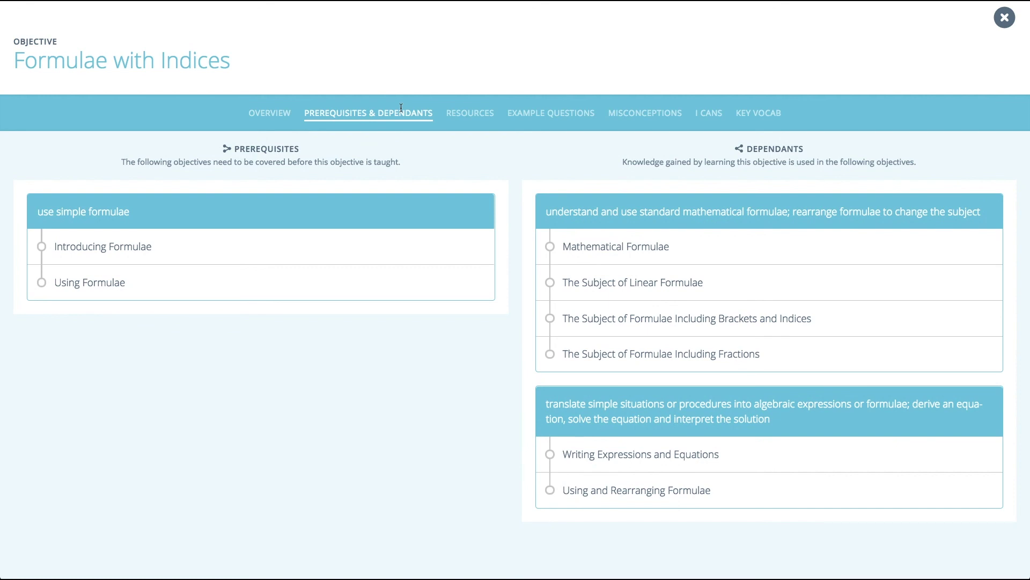
click(651, 281)
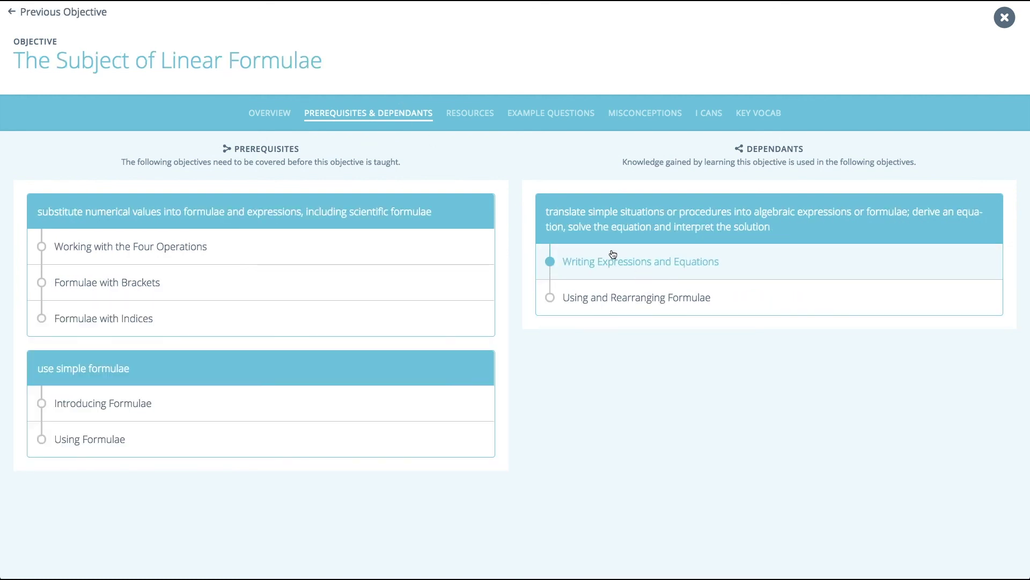
click(558, 114)
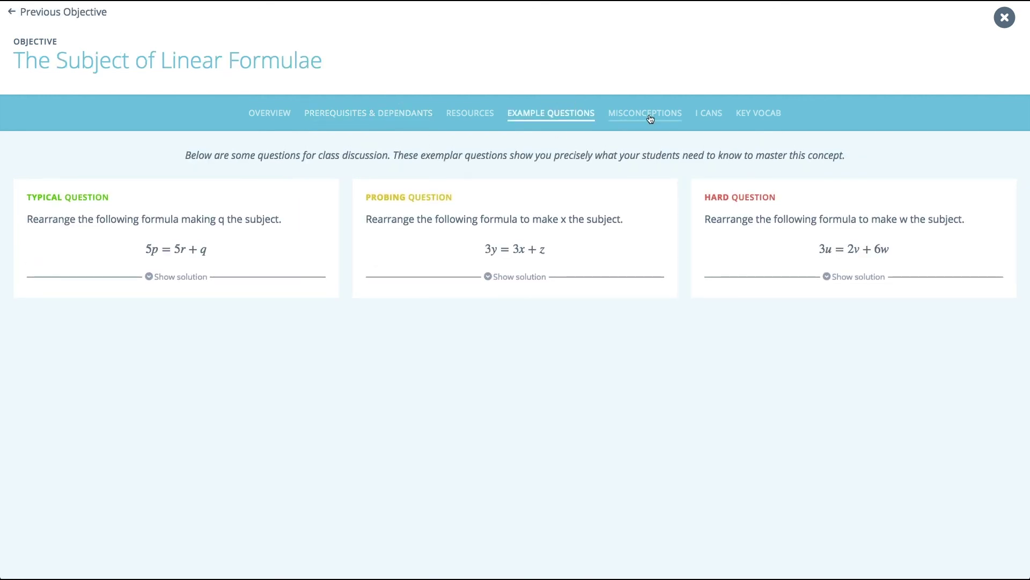
click(1004, 18)
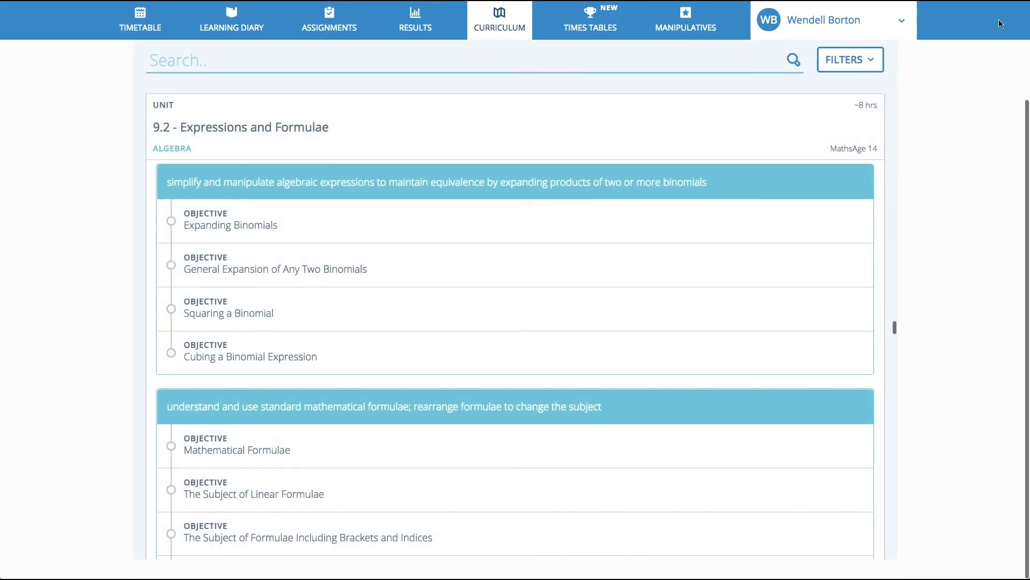
- Start a Times Tables quiz and answer 11 × 11 with 121
click(593, 24)
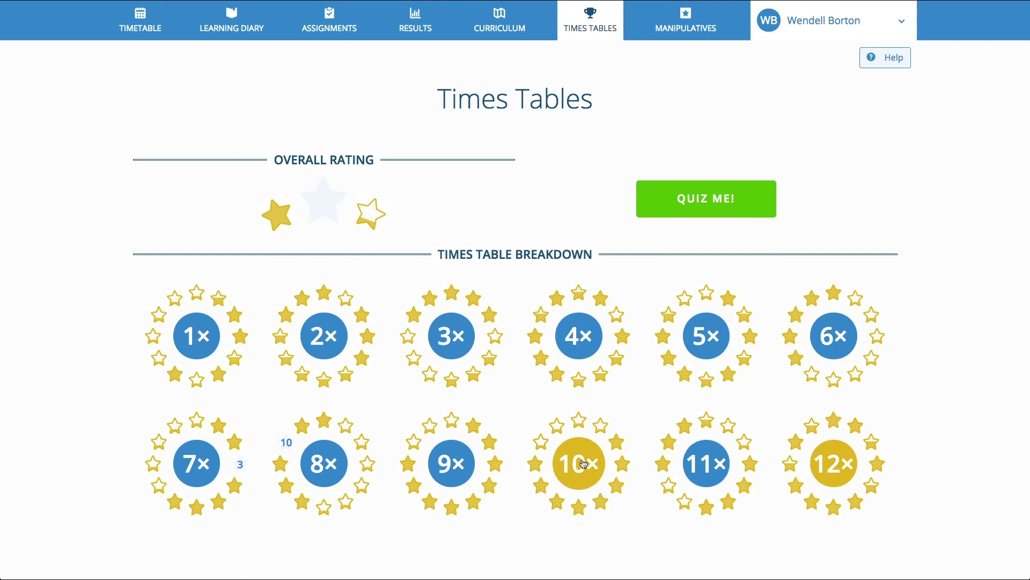
click(702, 207)
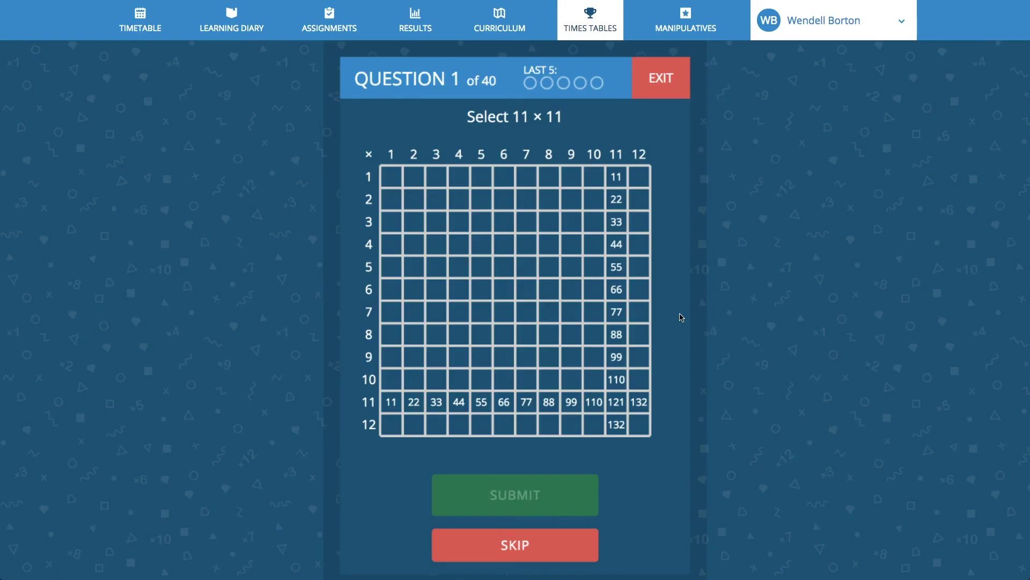
click(625, 400)
click(543, 490)
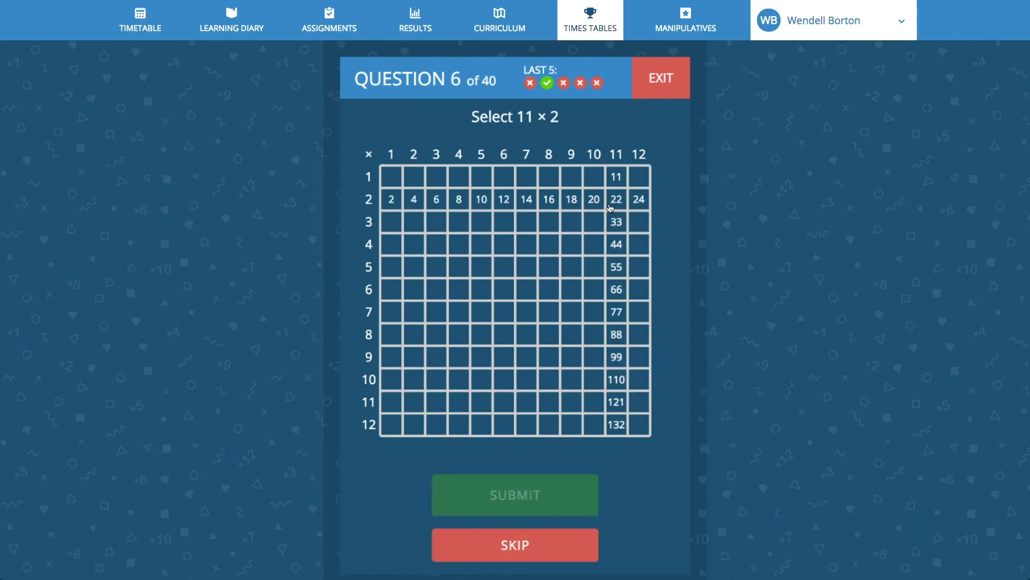
- Answer 11 × 2 = 22, 5 × 7 = 35, the 10 × 4 array, an 11 × 4 grid rectangle, and 24 for 2 × 12
click(610, 208)
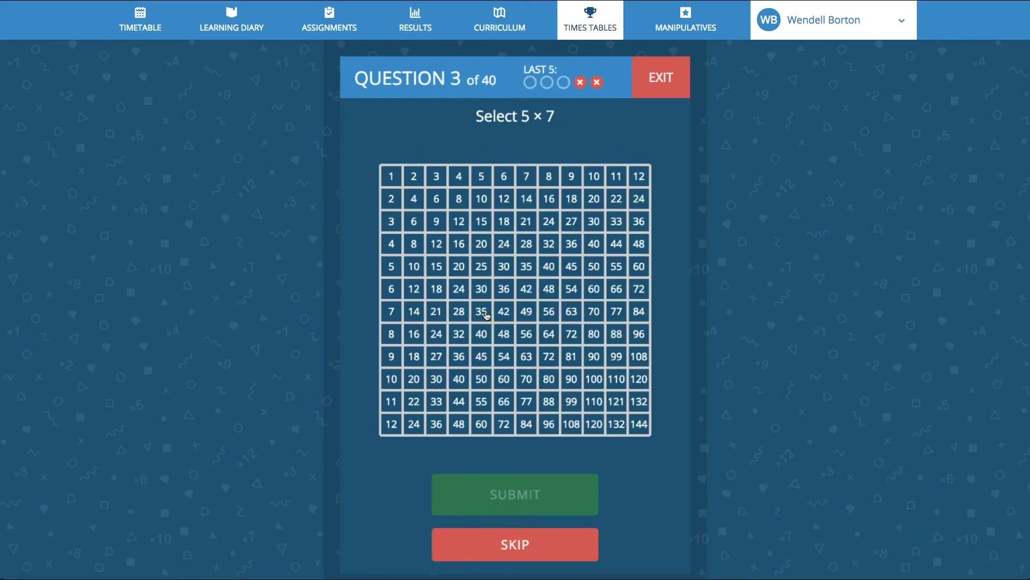
click(486, 314)
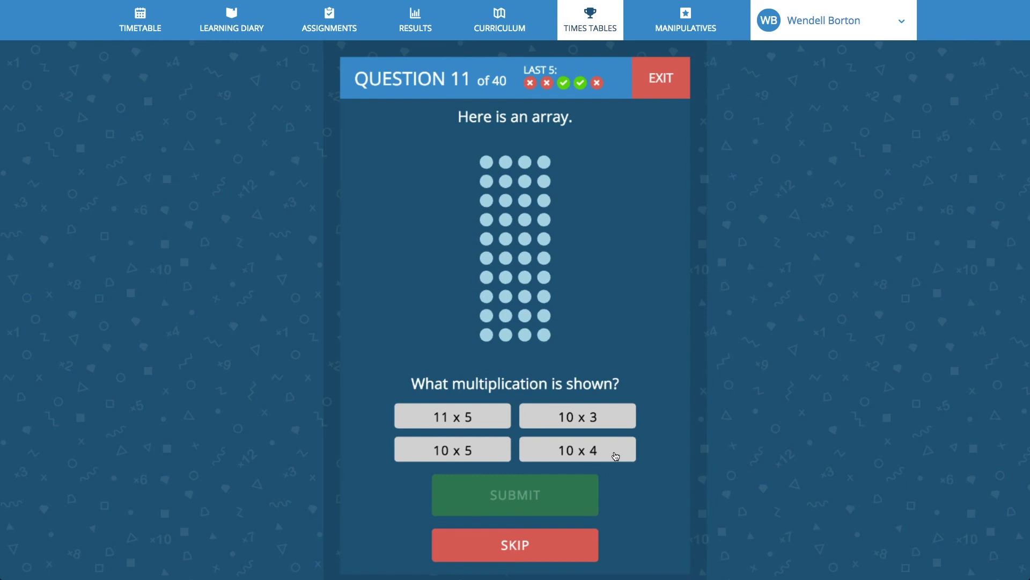
click(616, 456)
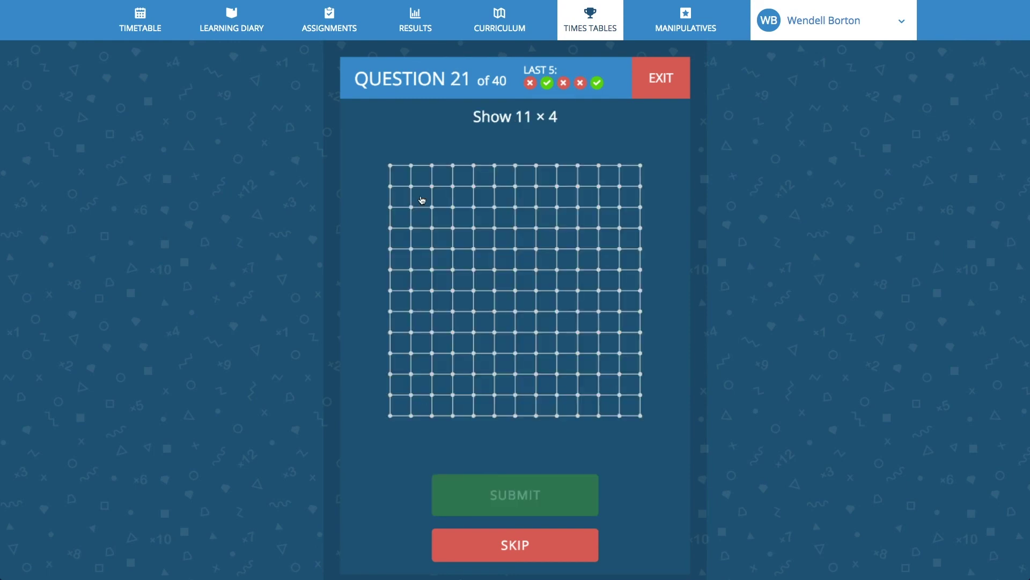
drag(421, 197, 631, 263)
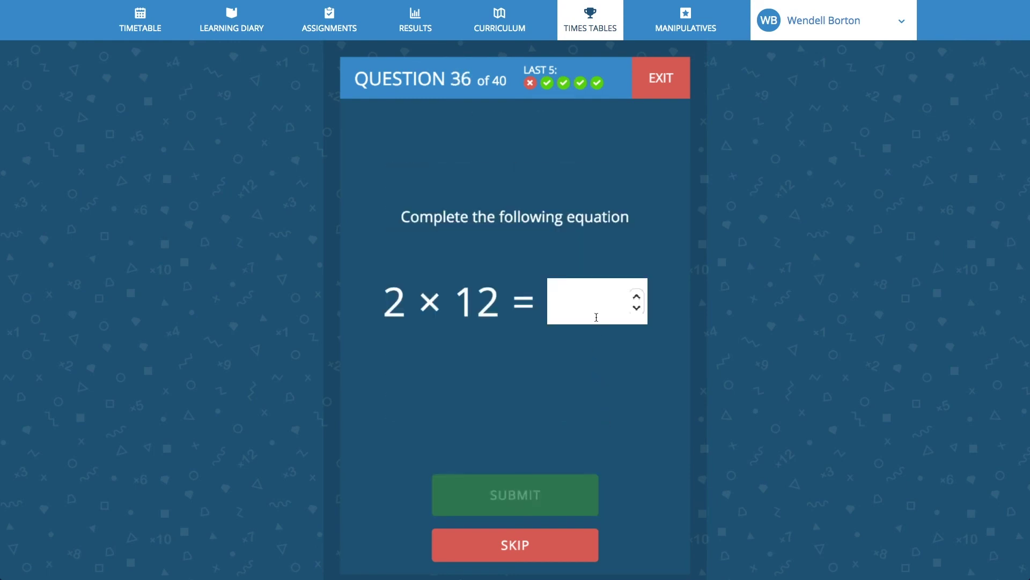
click(596, 314)
text(24)
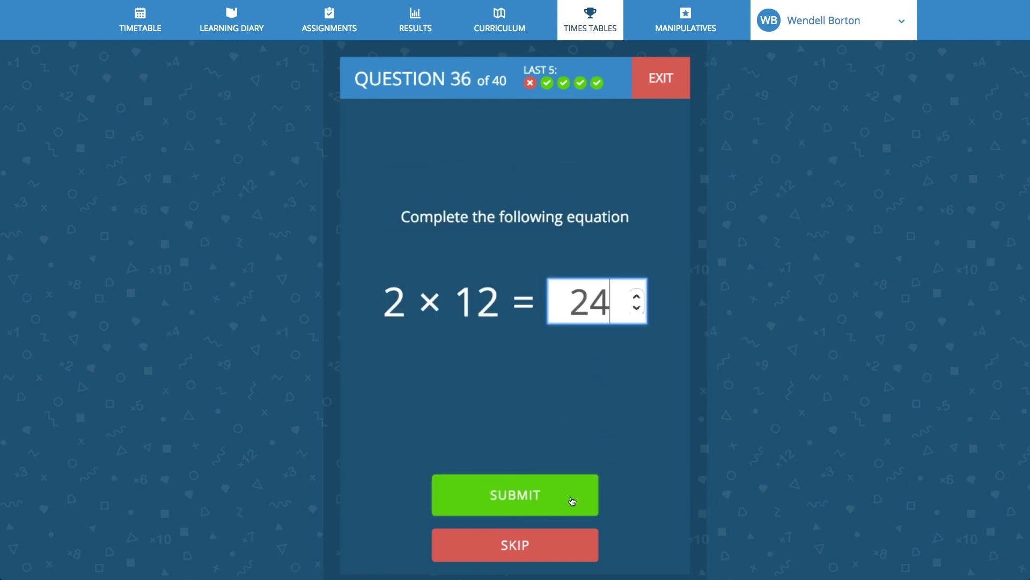